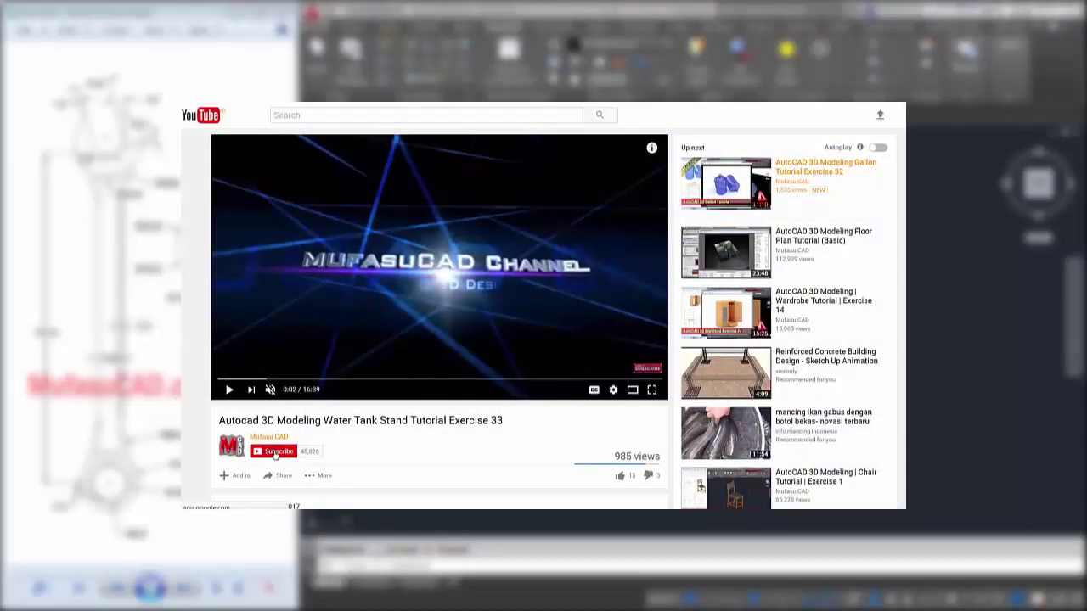
- Subscribe to Mufasu CAD, accept the public-subscriptions notice, and save 'all notifications' from the bell
click(274, 454)
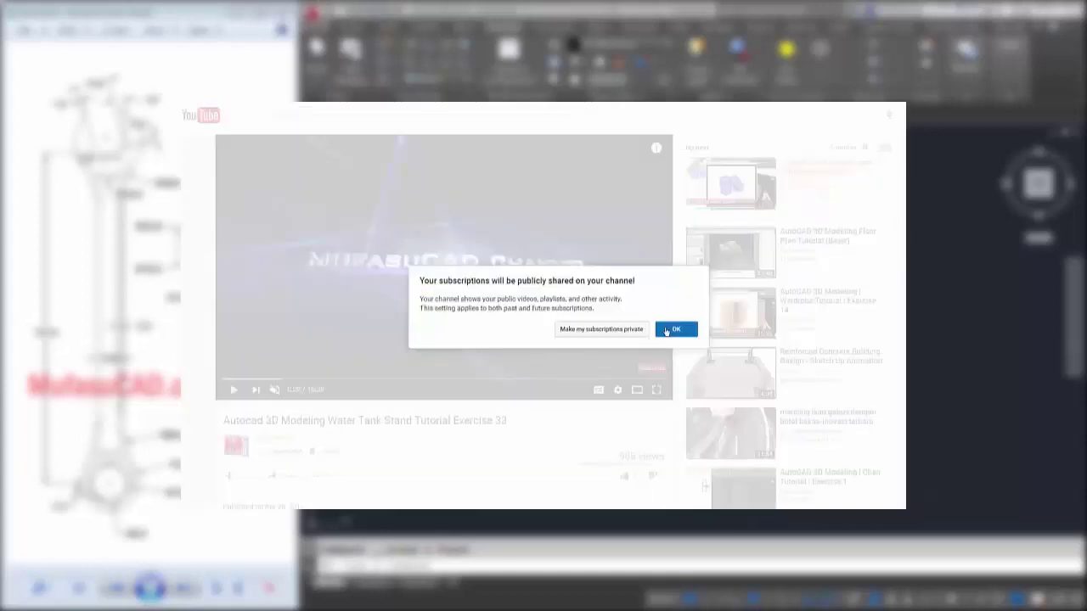
click(676, 329)
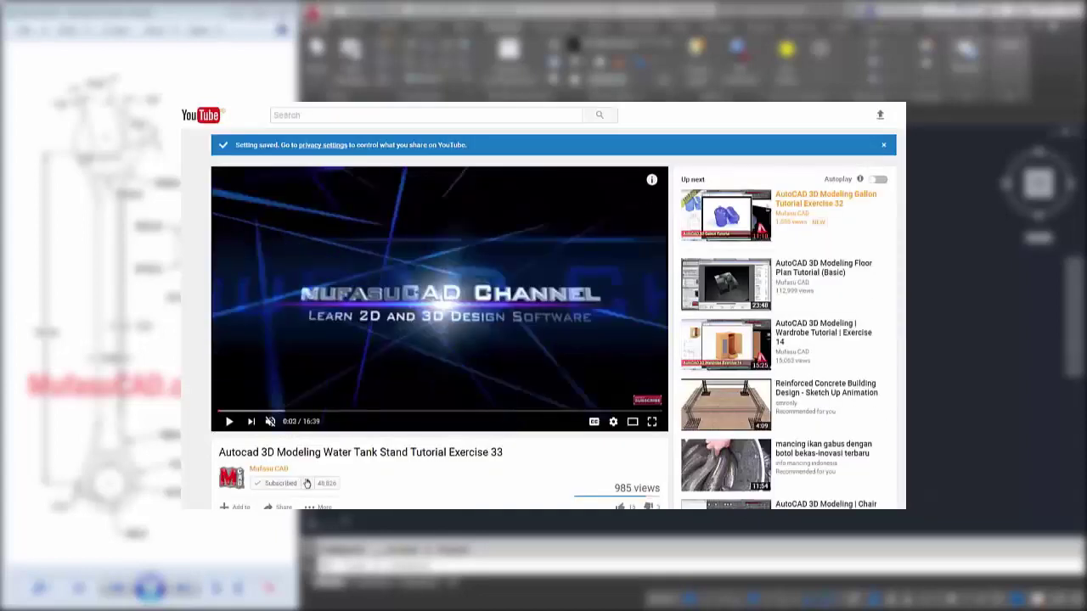
click(308, 483)
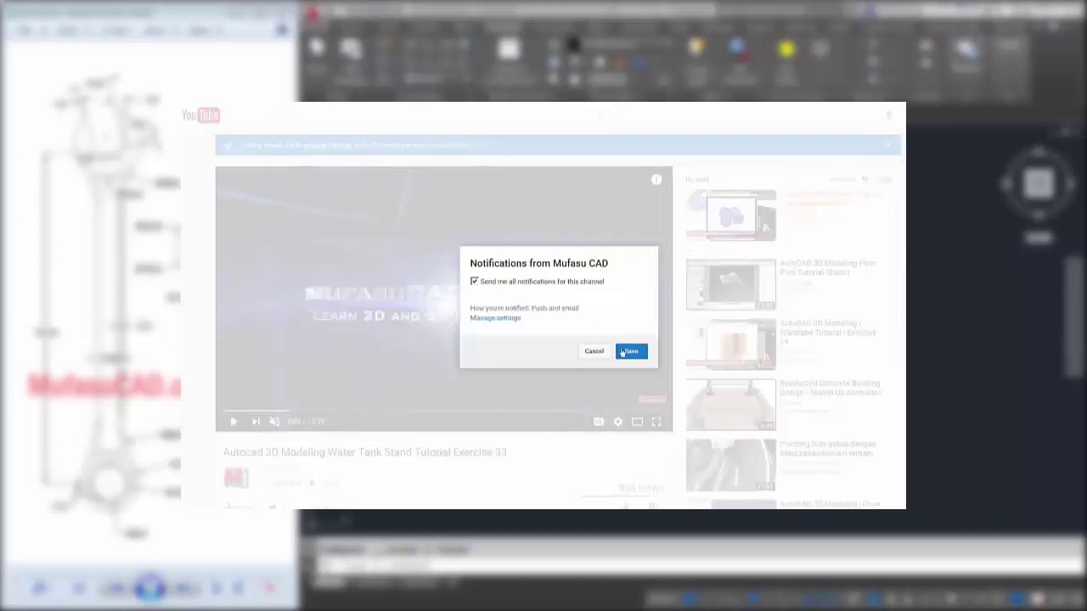
click(628, 354)
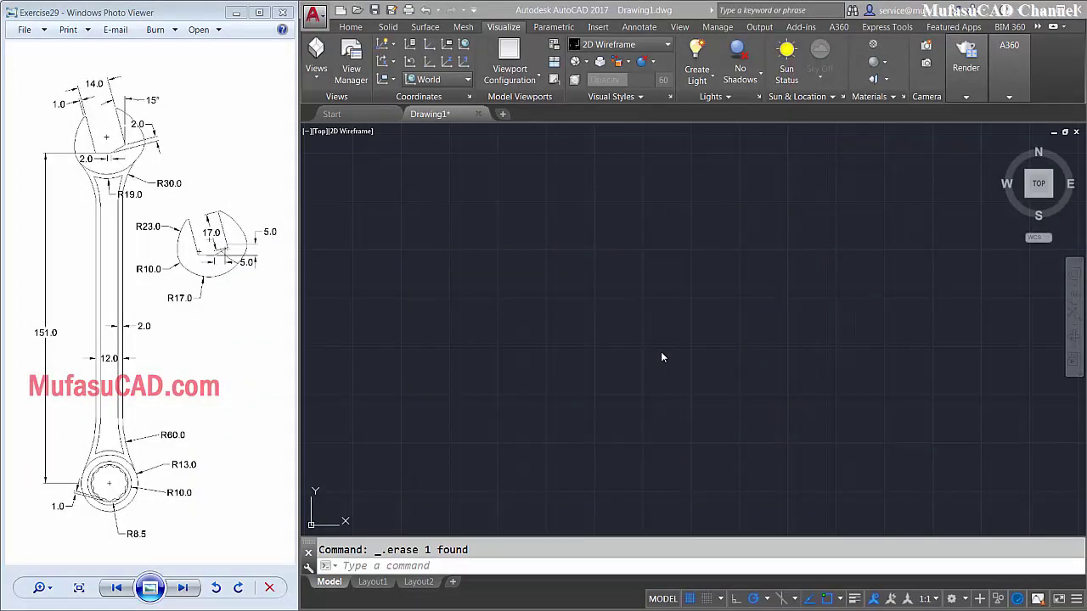
- Draw three concentric circles of radius 13, 10 and 8.5 at one centre point
text(c)
key(Return)
click(608, 354)
text(13)
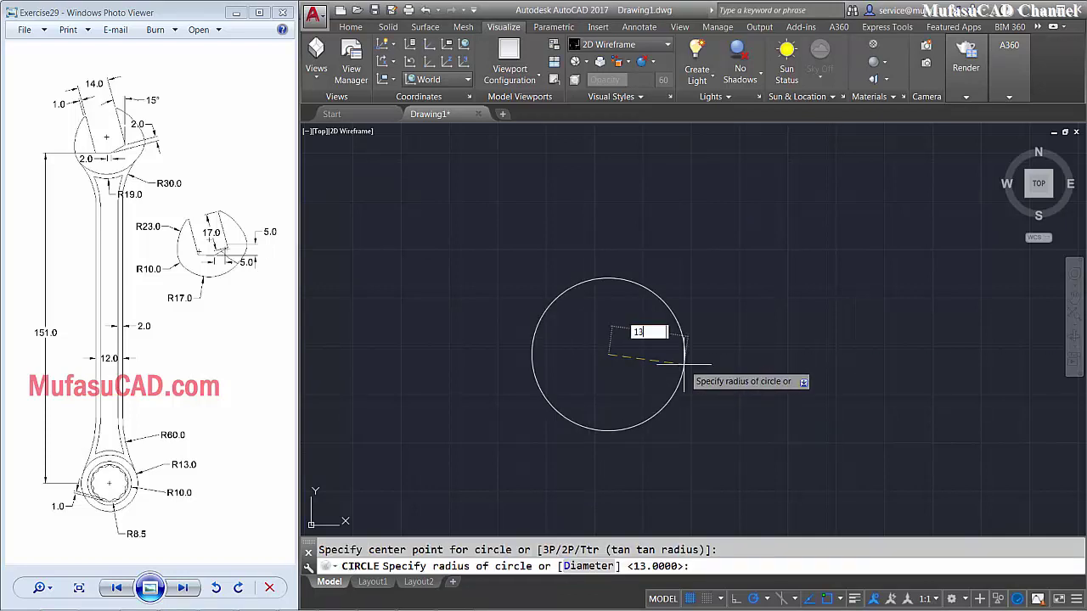
key(Return)
key(Return)
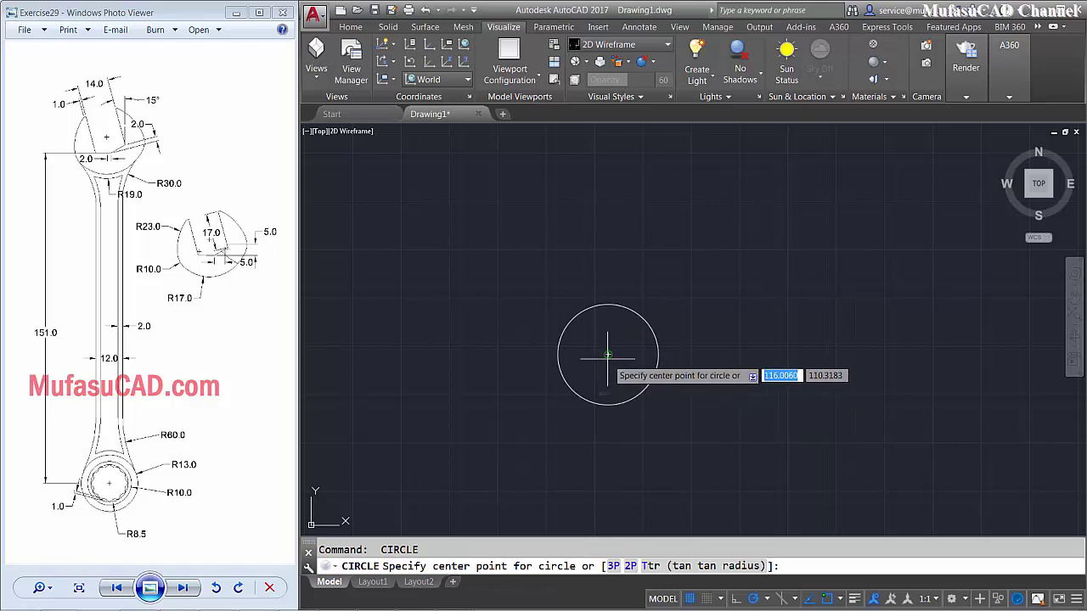
click(608, 354)
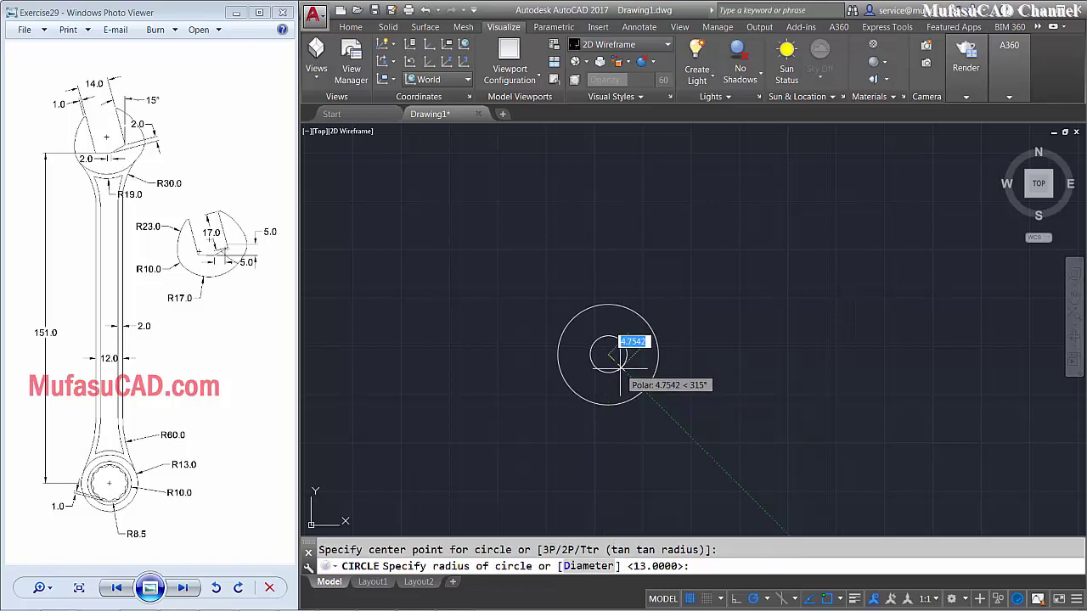
text(10)
key(Return)
key(Return)
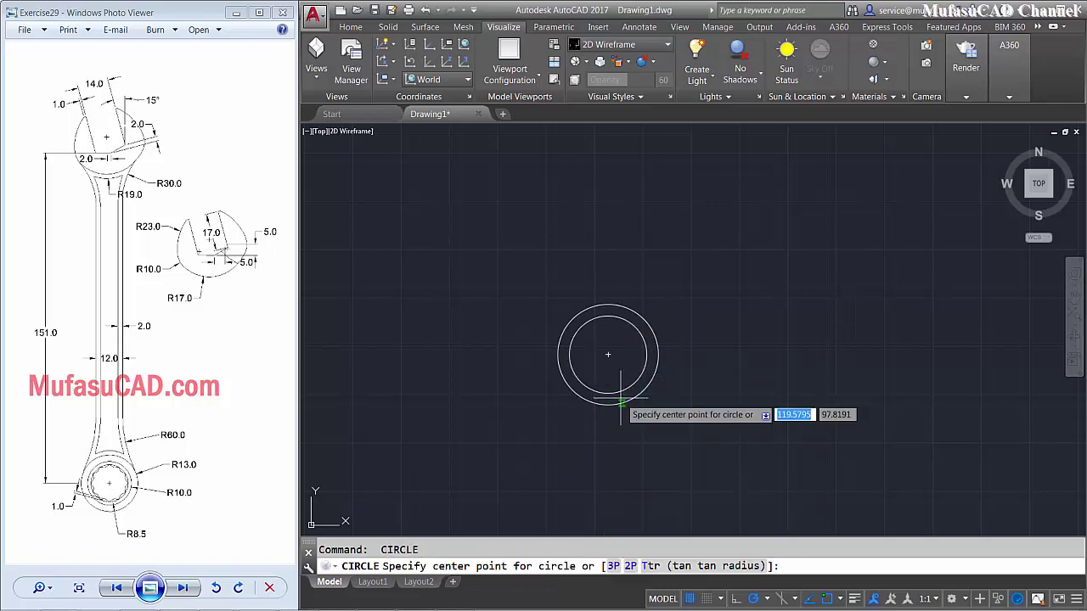
click(608, 354)
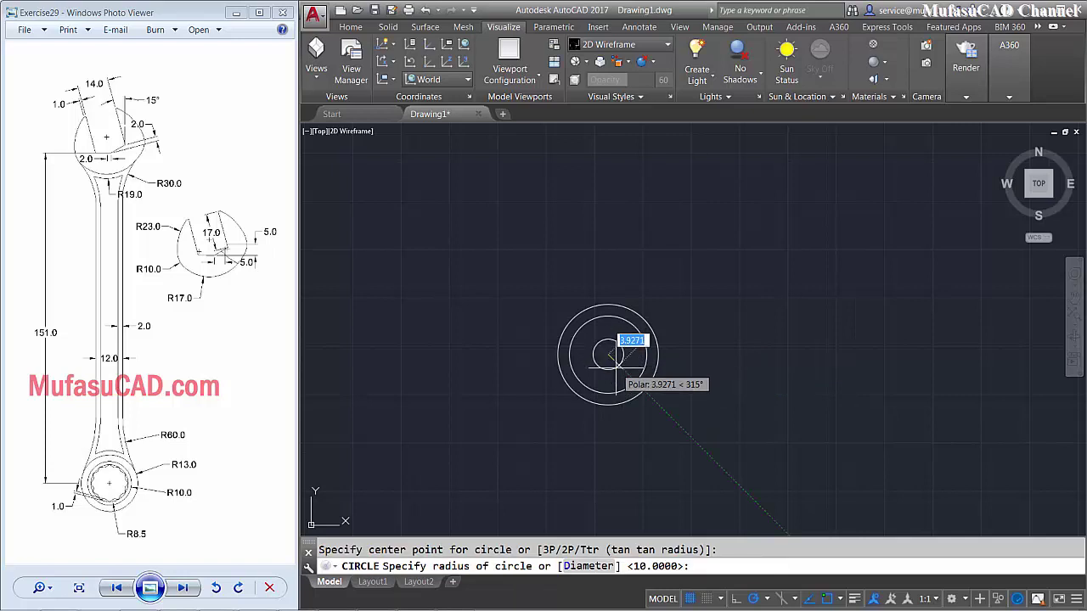
text(.5)
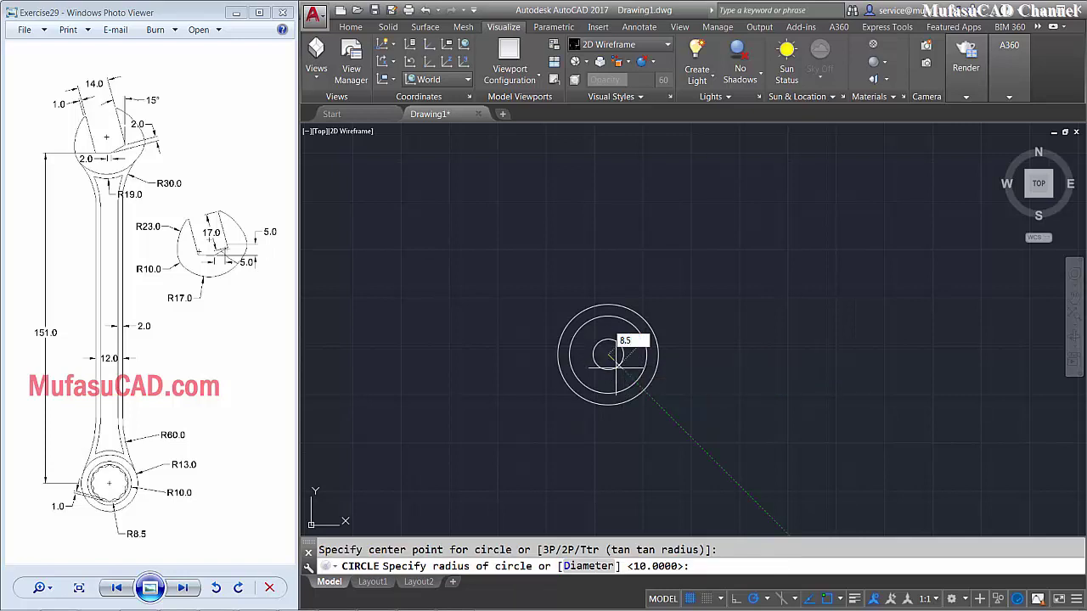
key(Return)
scroll(586, 354, up, 2)
scroll(594, 354, up, 2)
middle_drag(605, 354, 652, 354)
- Draw a vertical line from the centre to the inner circle's top, then a 1-unit short line there
text(l)
key(Return)
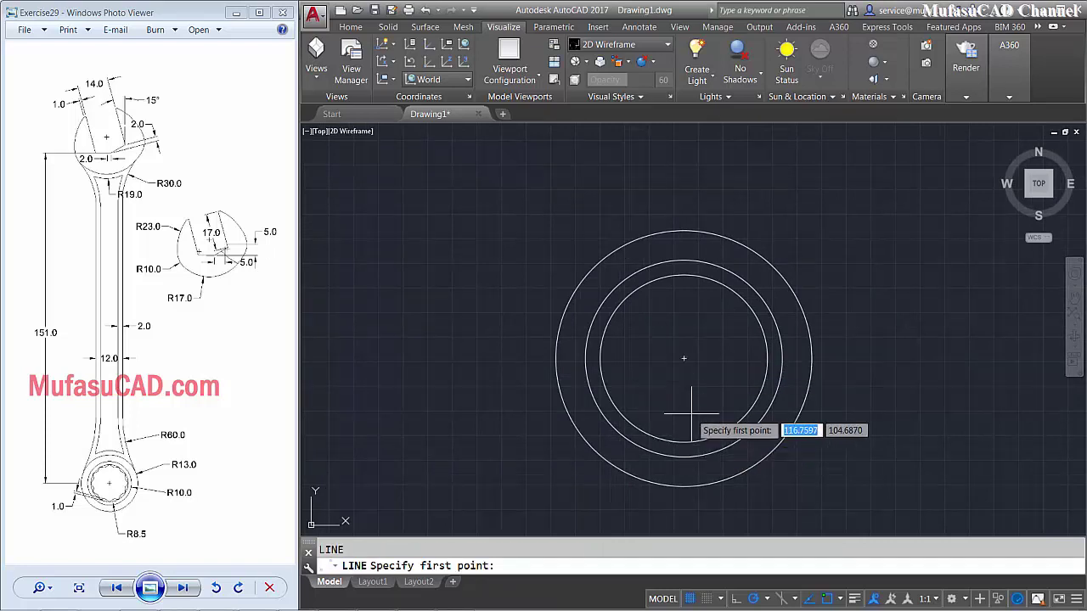
click(683, 357)
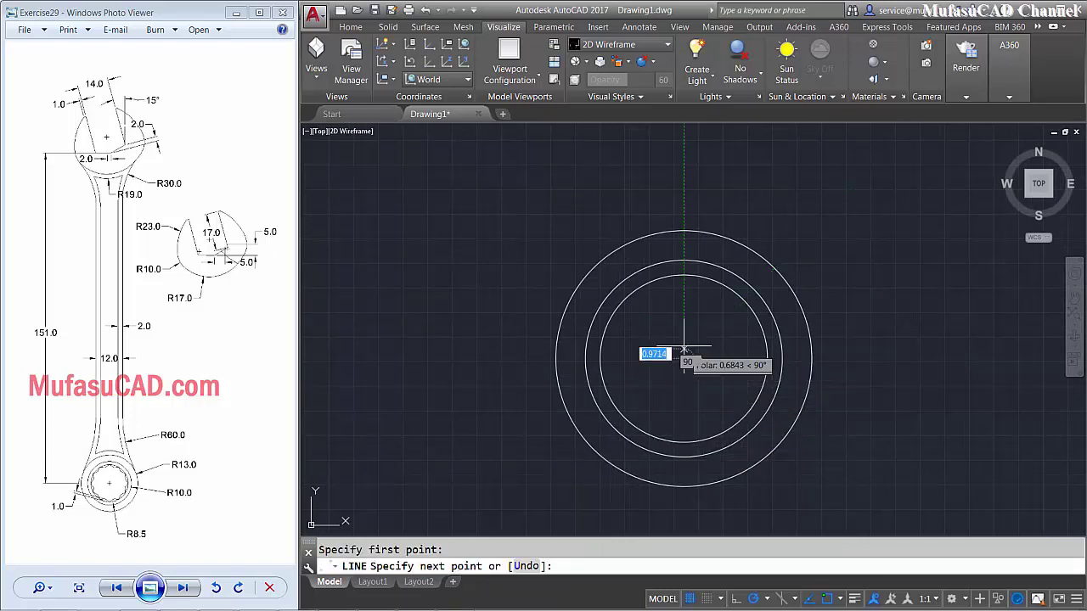
click(683, 276)
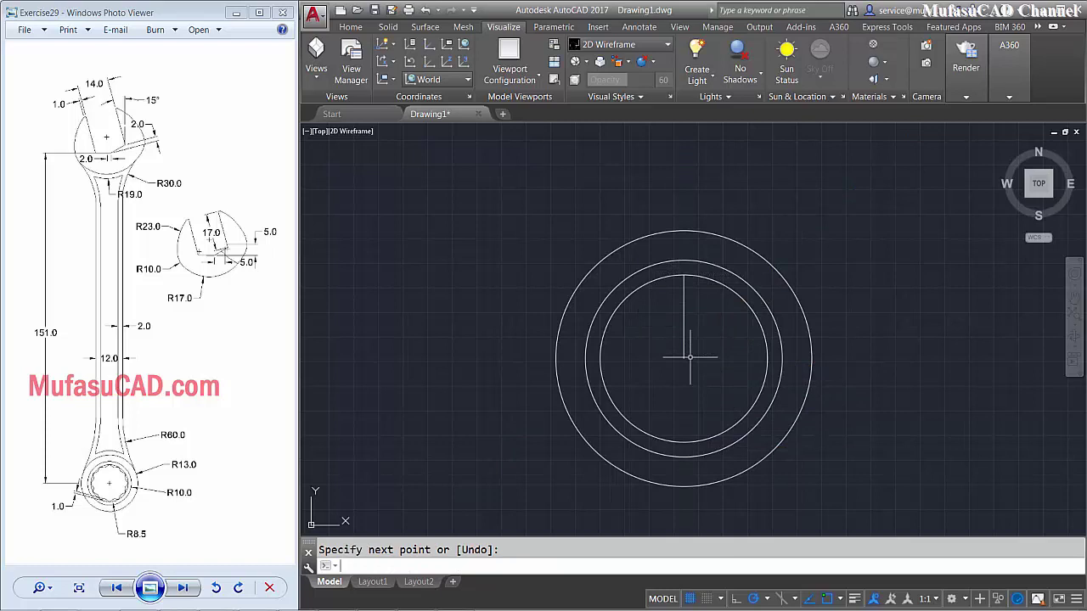
text(l)
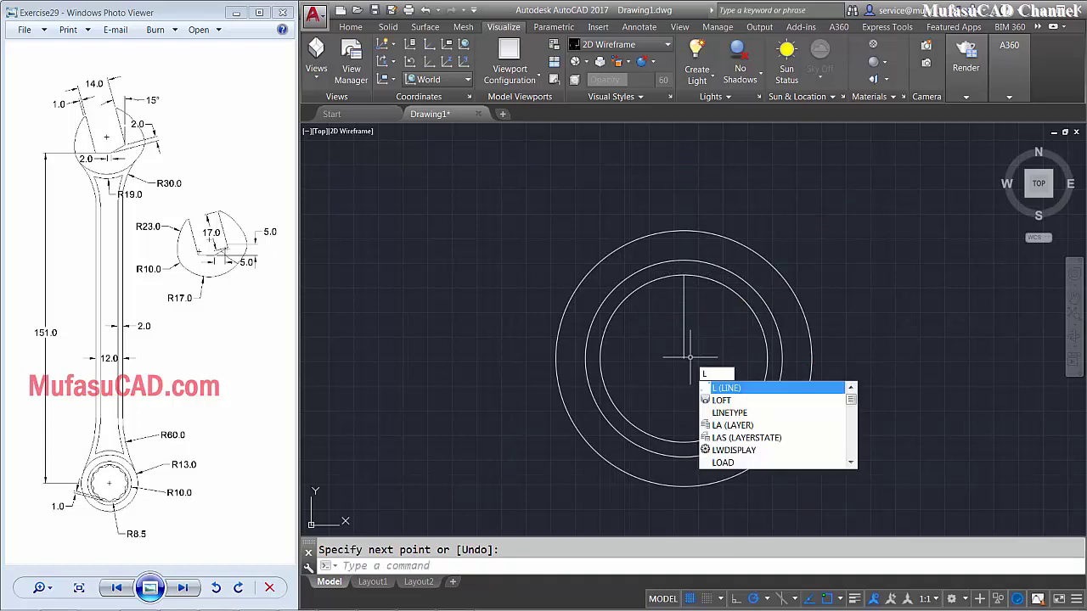
key(Return)
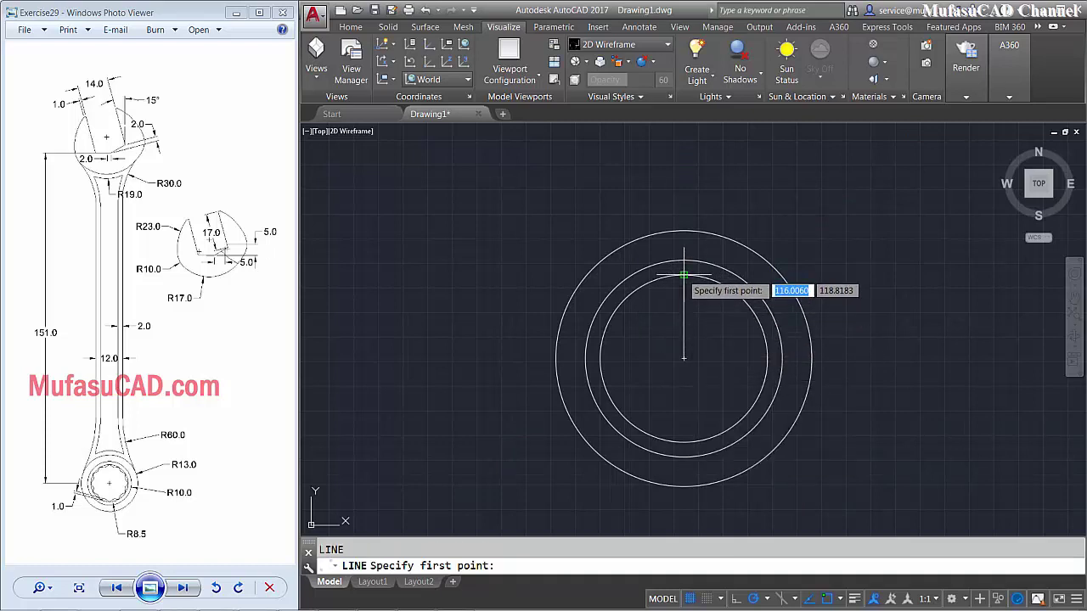
click(683, 276)
text(1)
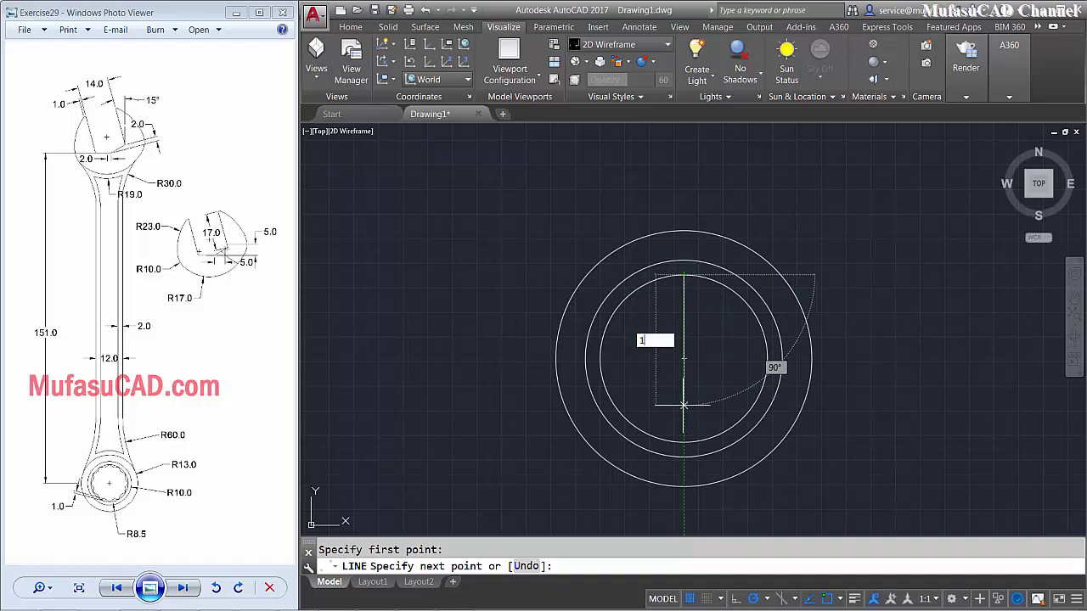
key(Return)
key(Return)
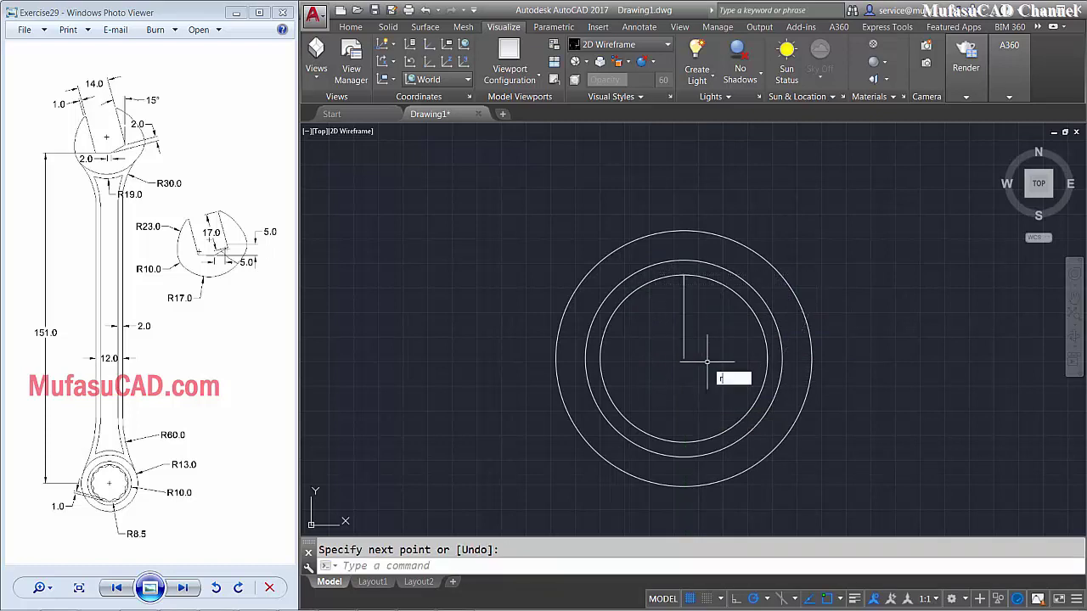
- Rotate the short 1-unit line 15° about the circles' centre
text(o)
key(Return)
text(l)
key(Return)
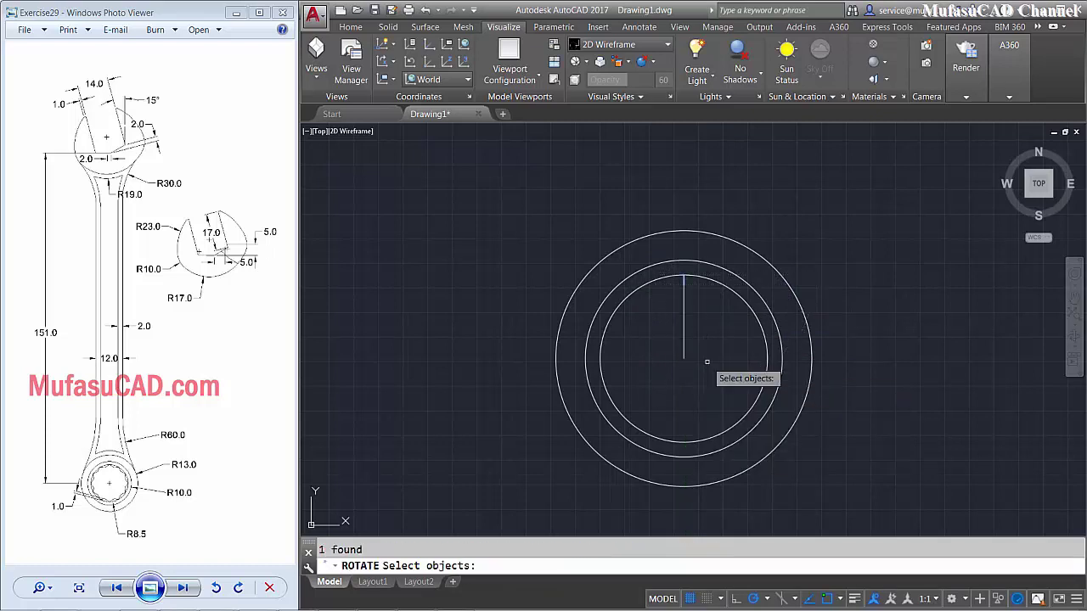
key(Return)
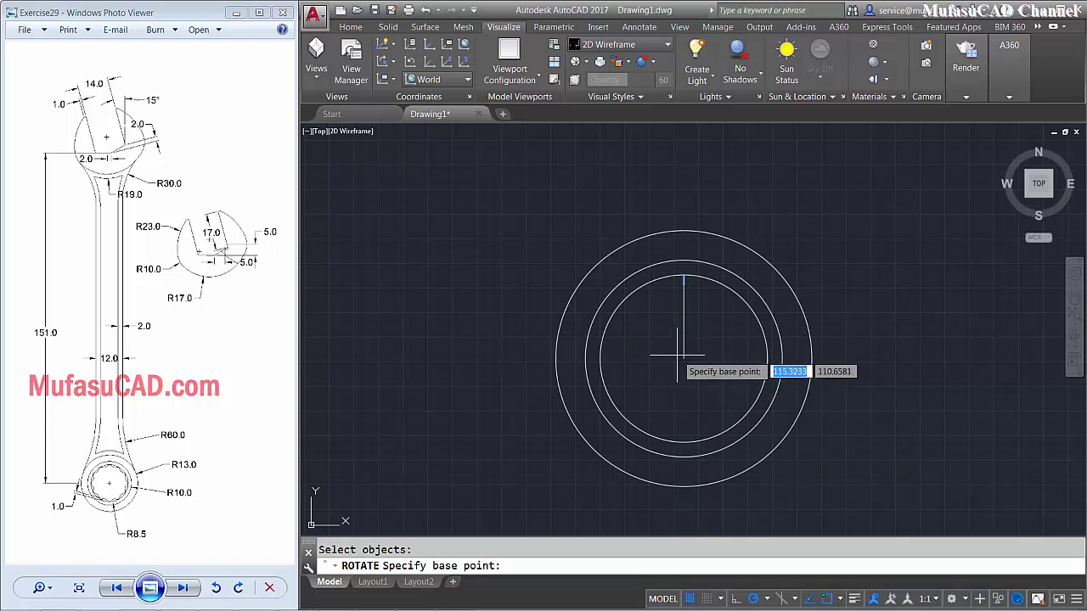
click(683, 358)
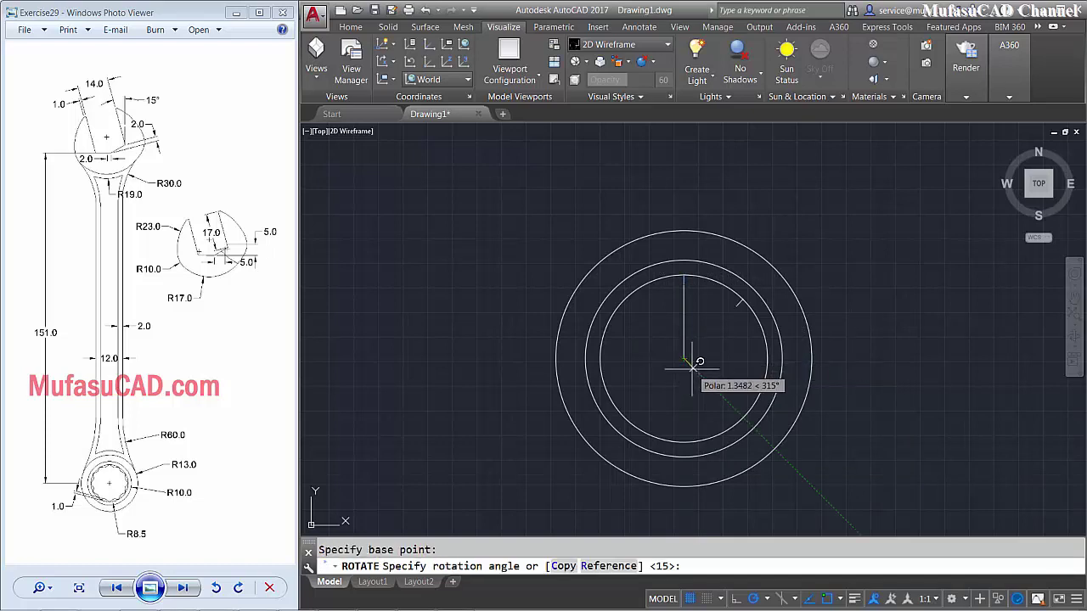
text(15)
key(Return)
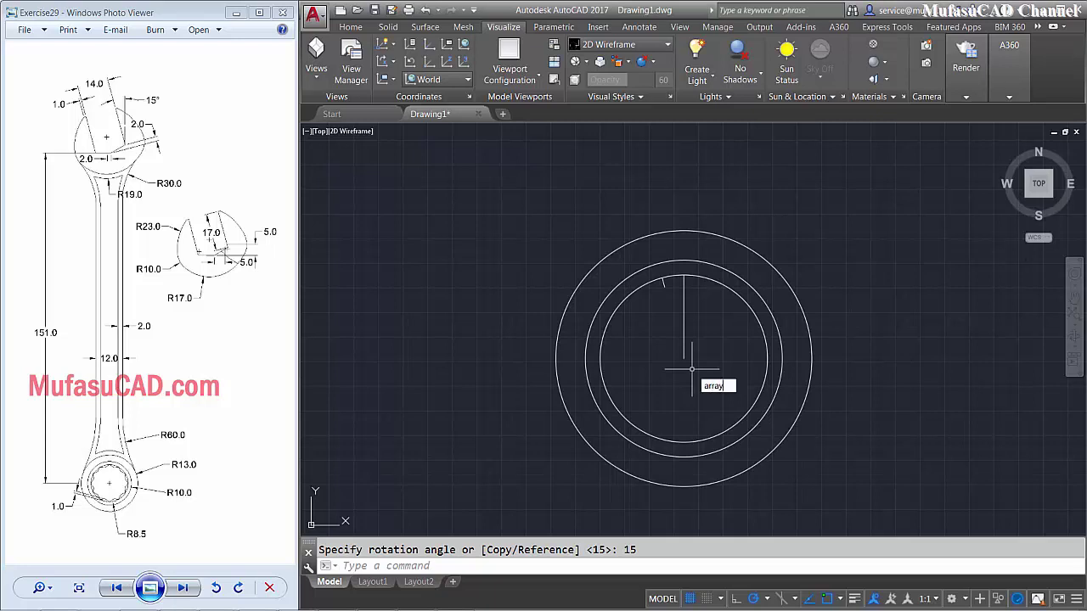
- Polar-array the vertical radius line 12 times around the circles' centre
key(Return)
click(699, 311)
click(662, 366)
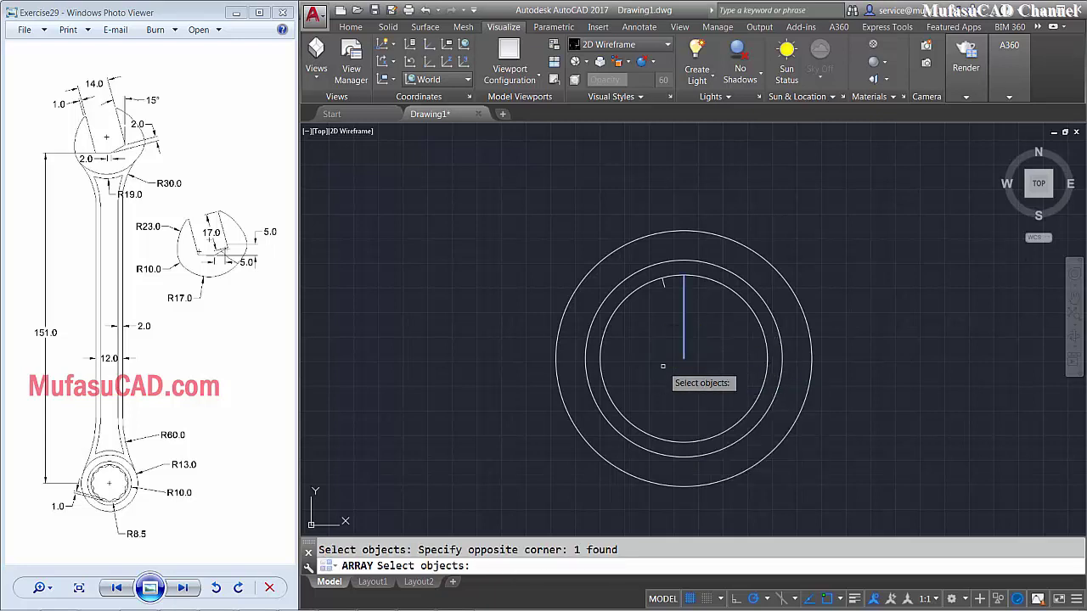
key(Return)
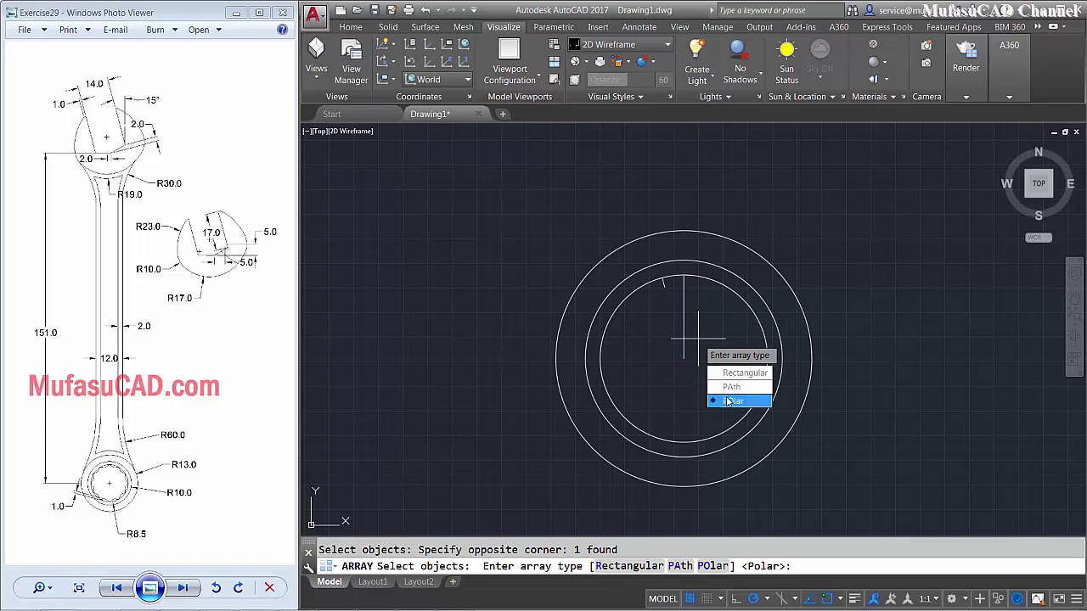
click(729, 401)
click(684, 358)
text(12)
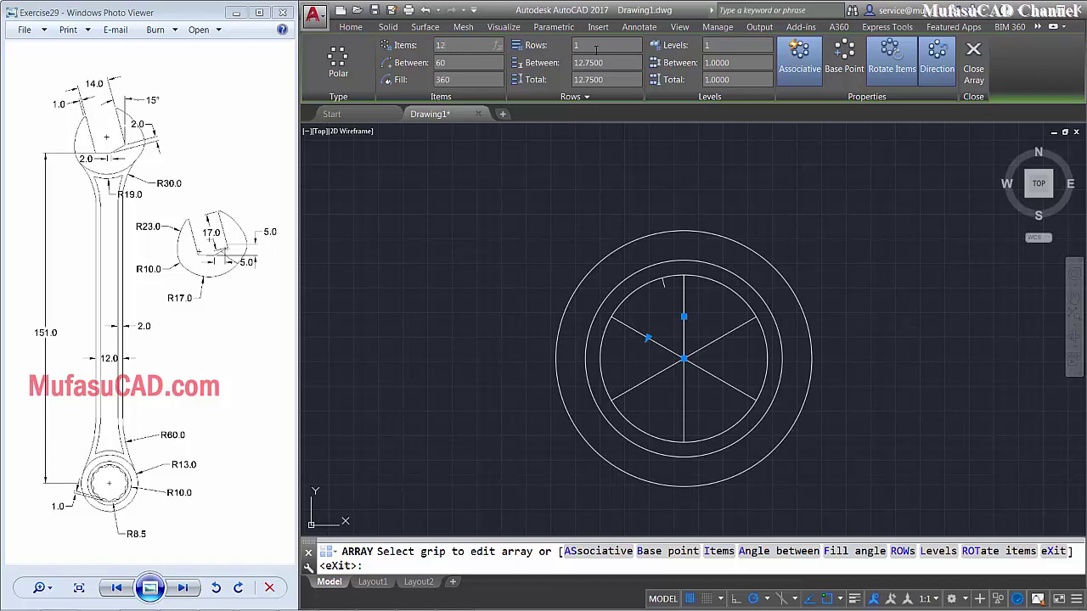
click(973, 68)
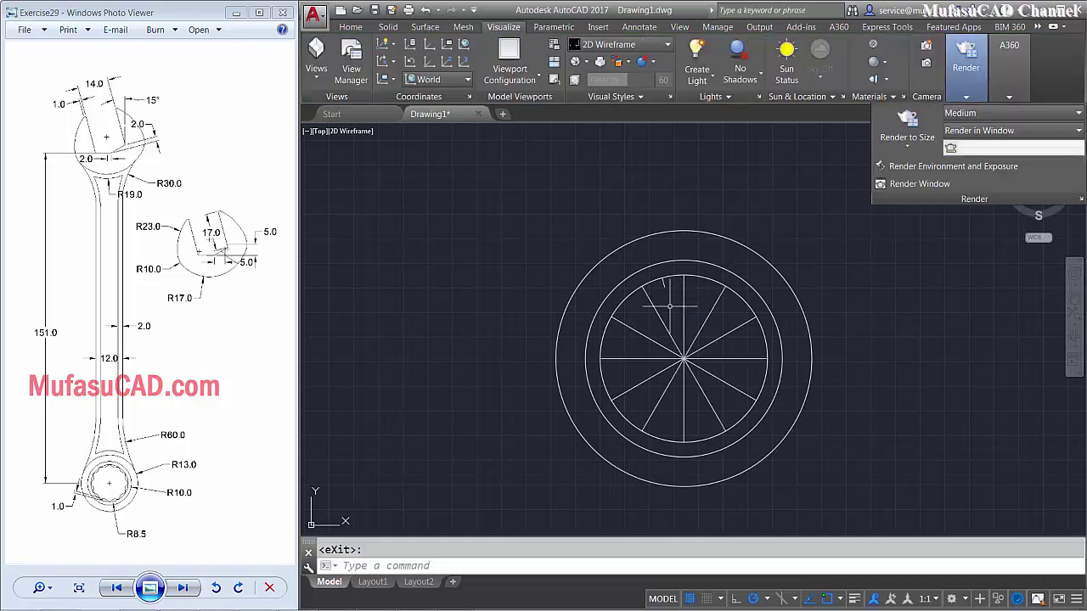
scroll(669, 305, up, 2)
text(L)
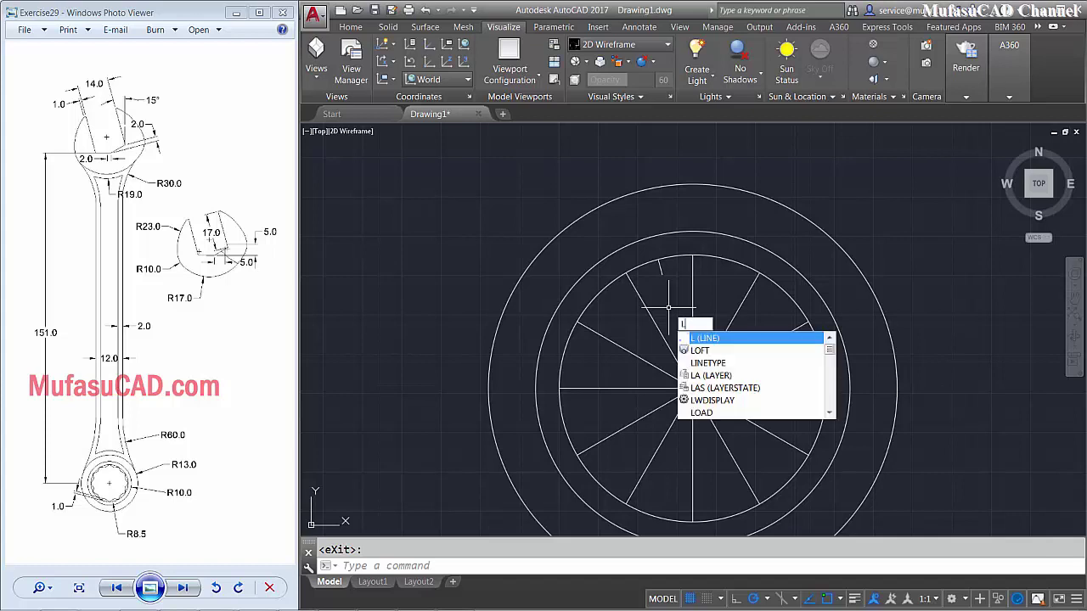
- Draw a line joining the rotated tick's end to the inner circle's top
key(Return)
click(626, 272)
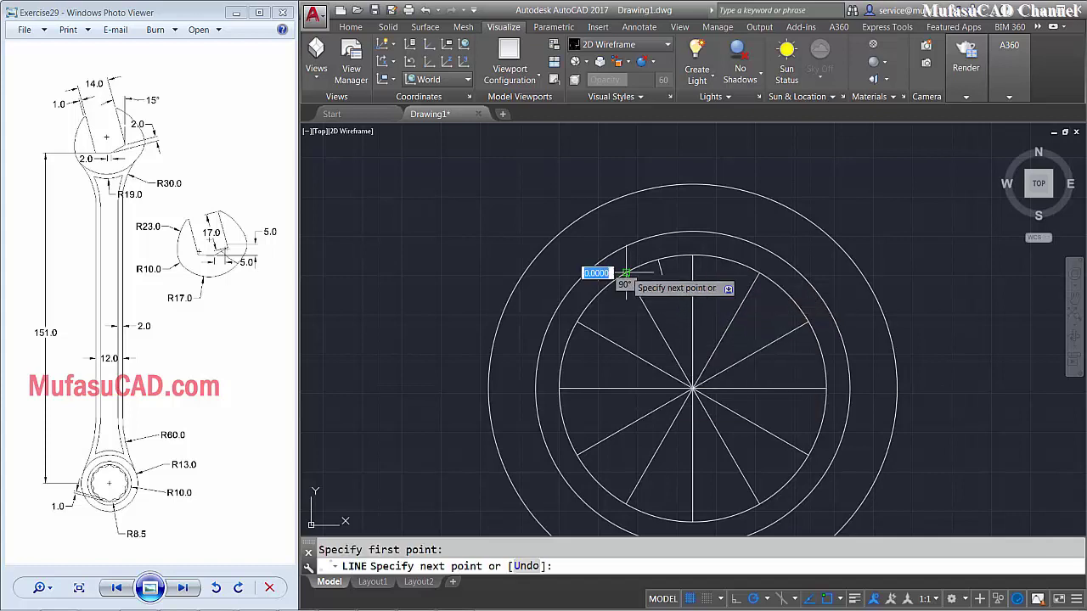
click(692, 255)
key(Return)
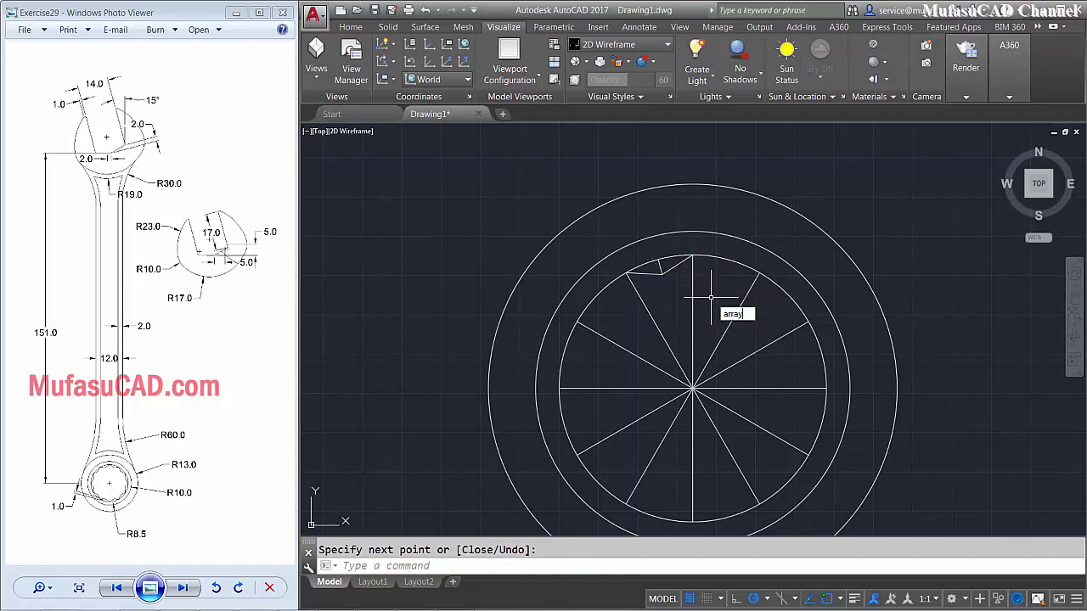
- Polar-array the tick and connecting line around the centre with 30° between items
key(Return)
click(673, 267)
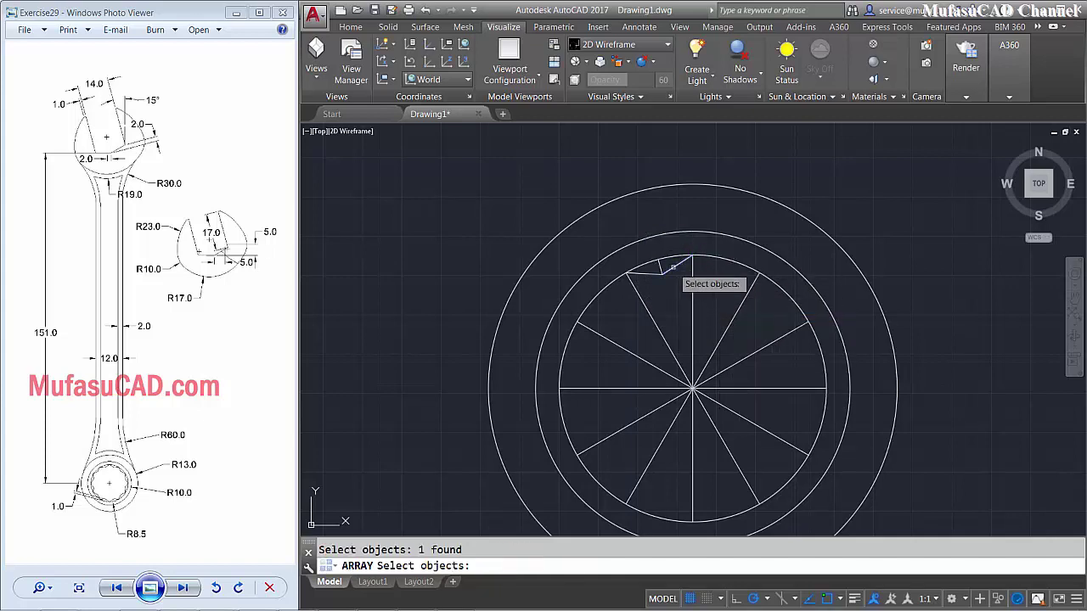
click(650, 273)
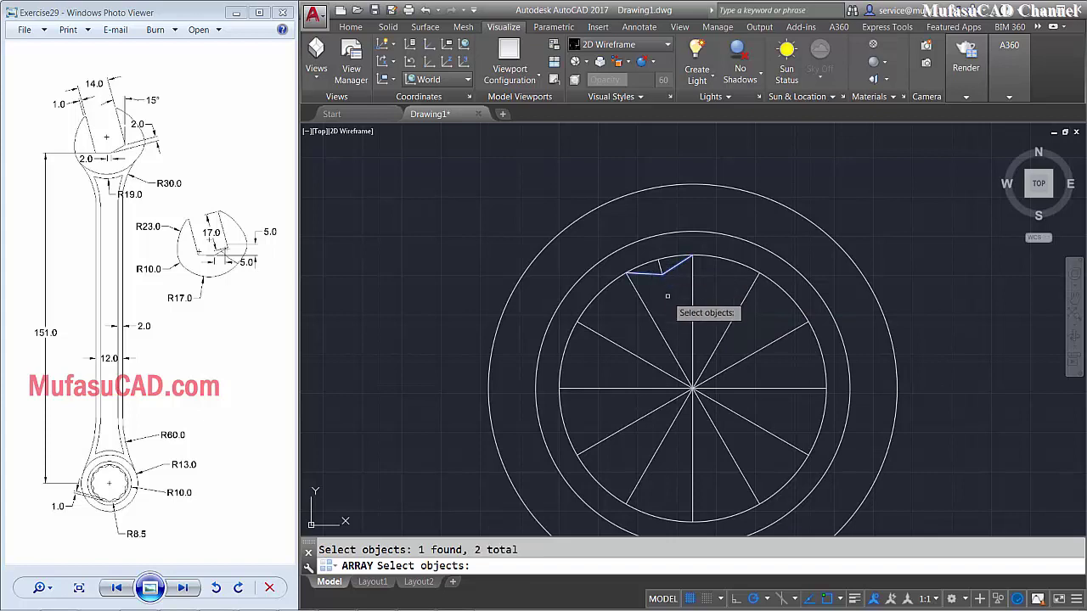
key(Return)
click(692, 357)
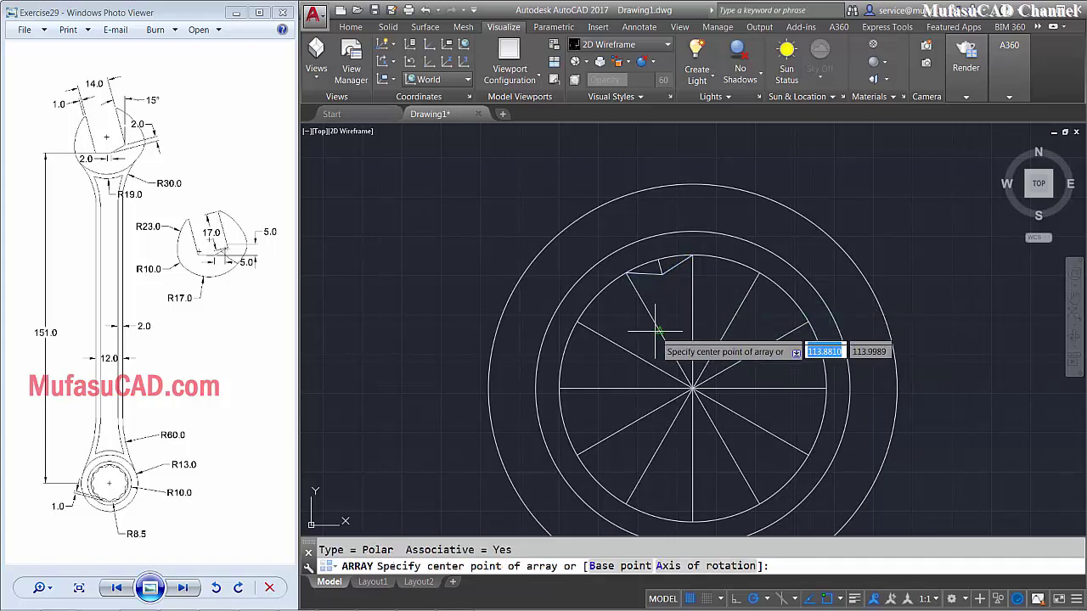
click(692, 390)
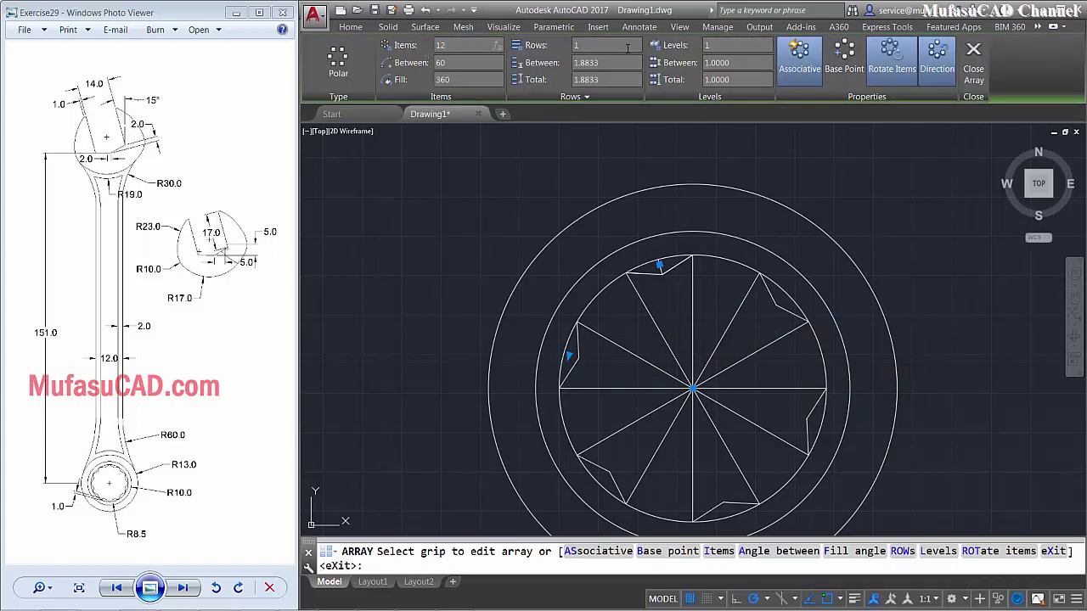
text(30)
key(Return)
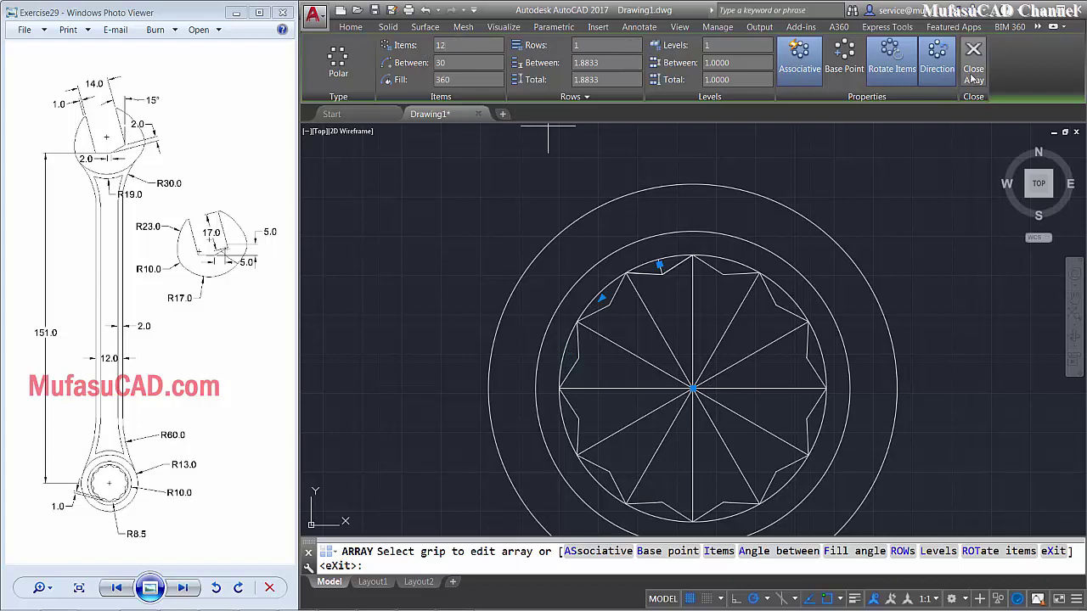
click(972, 66)
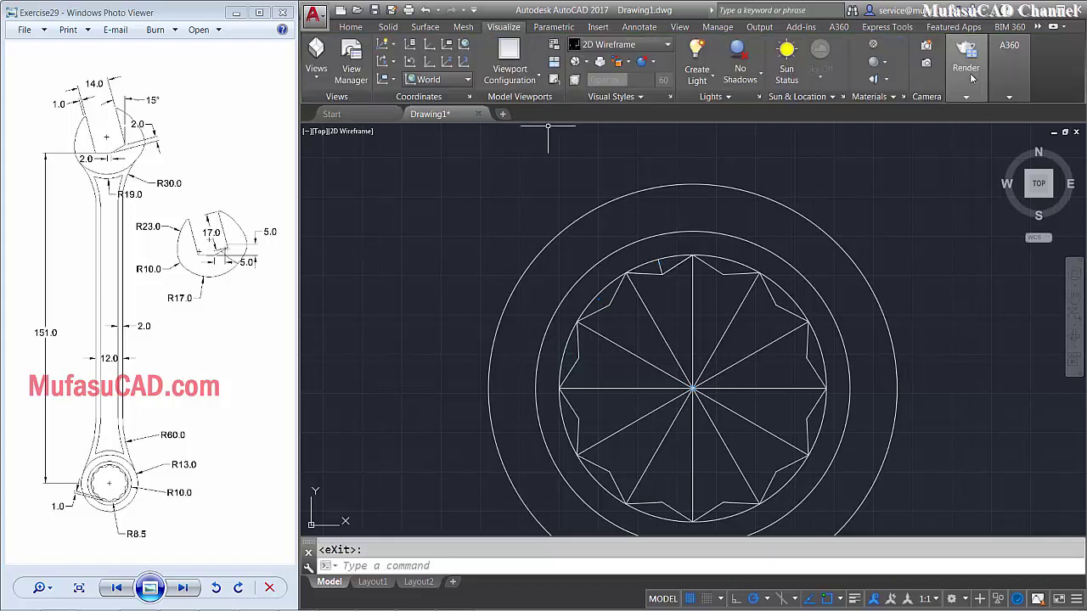
- Window-select the radial construction lines inside the ring and delete them
mouse_move(744, 331)
middle_down()
mouse_move(767, 267)
mouse_move(751, 274)
middle_up()
click(752, 274)
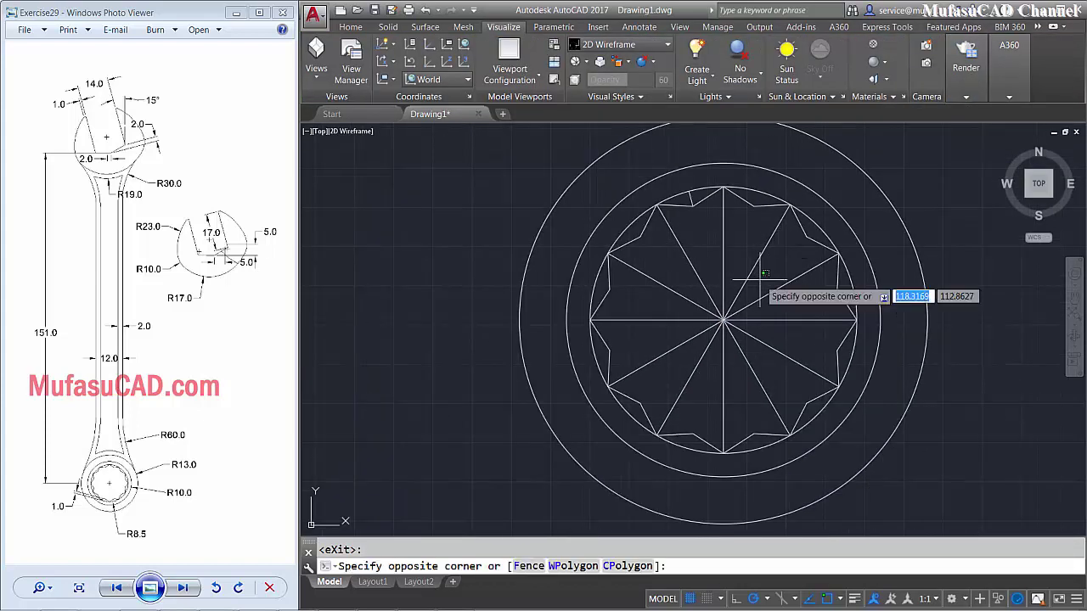
click(685, 349)
click(687, 199)
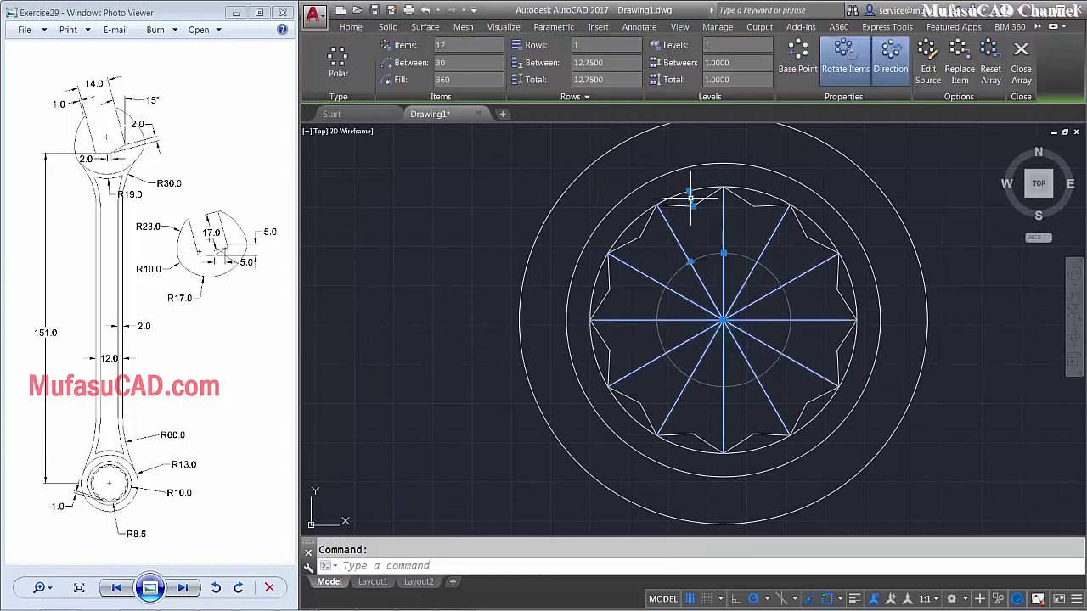
key(Delete)
scroll(705, 250, down, 3)
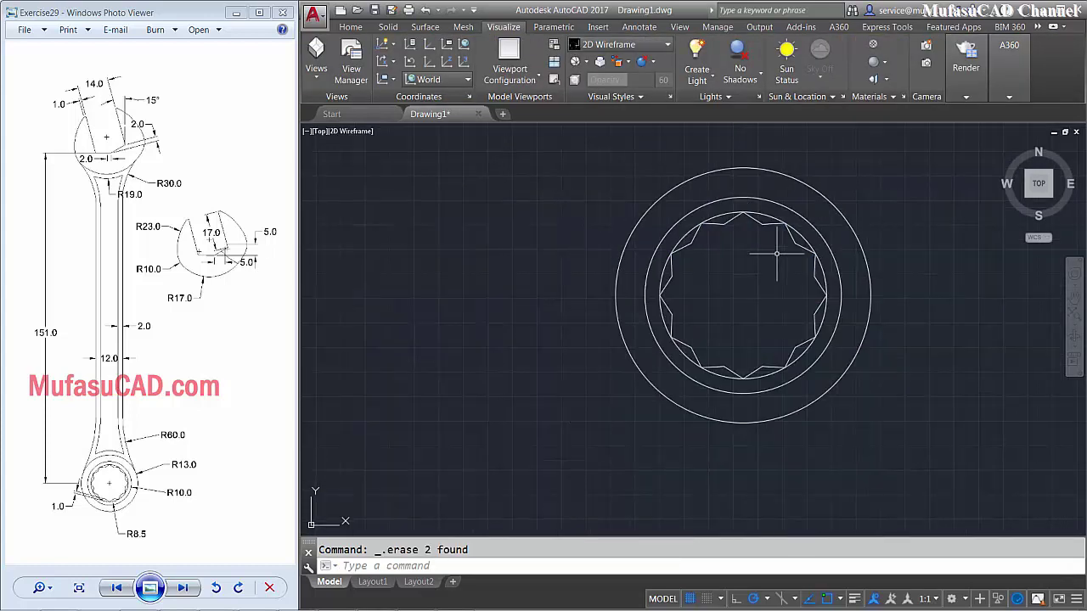
scroll(776, 249, down, 2)
middle_drag(771, 252, 730, 348)
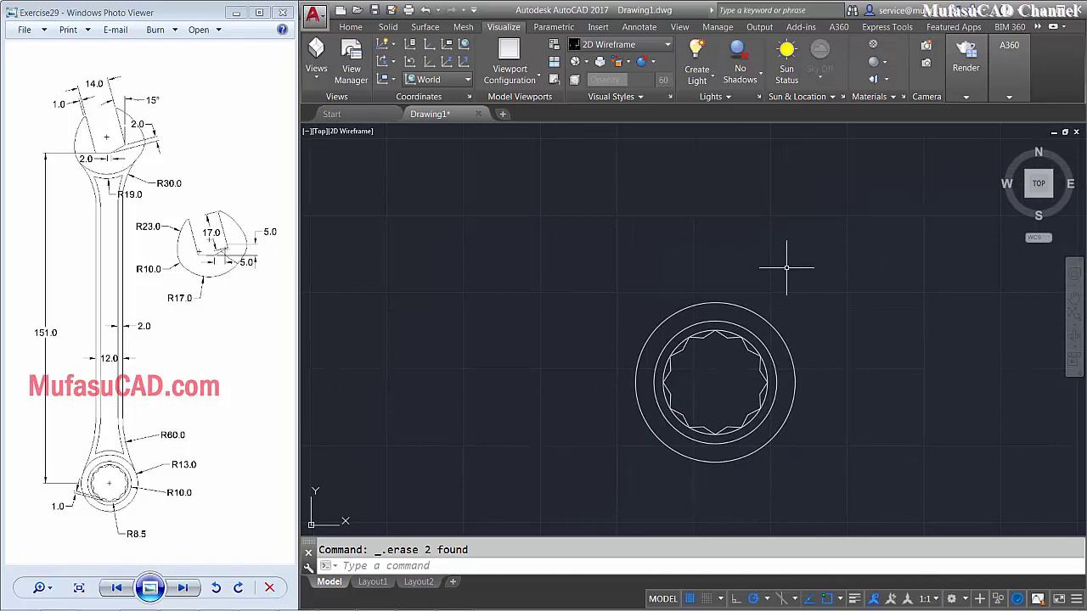
- Draw a 151-unit vertical line upward from the ring centre
text(l)
key(Return)
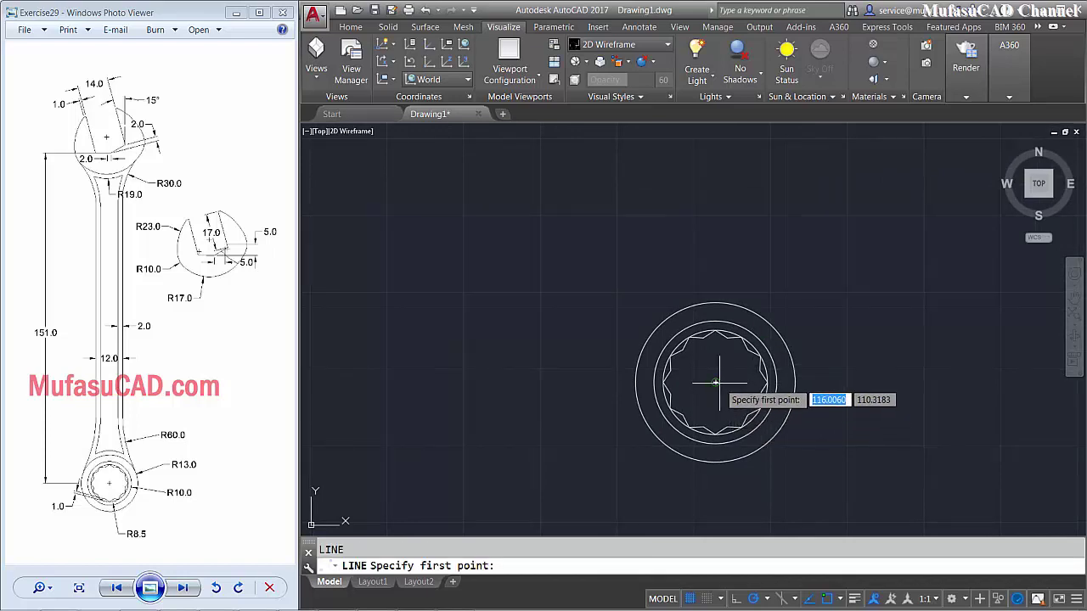
click(716, 382)
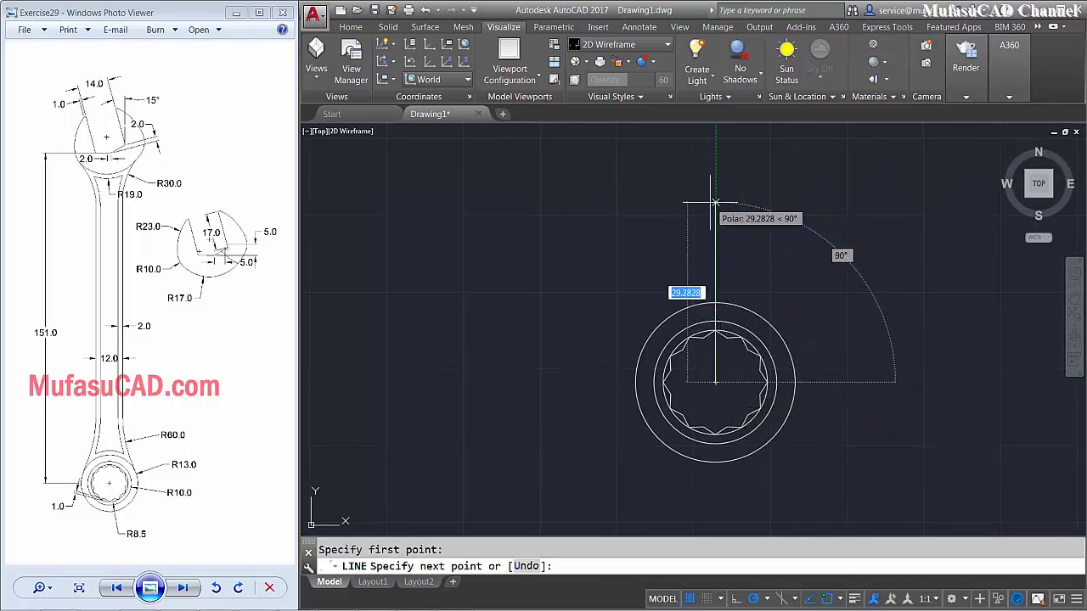
text(151)
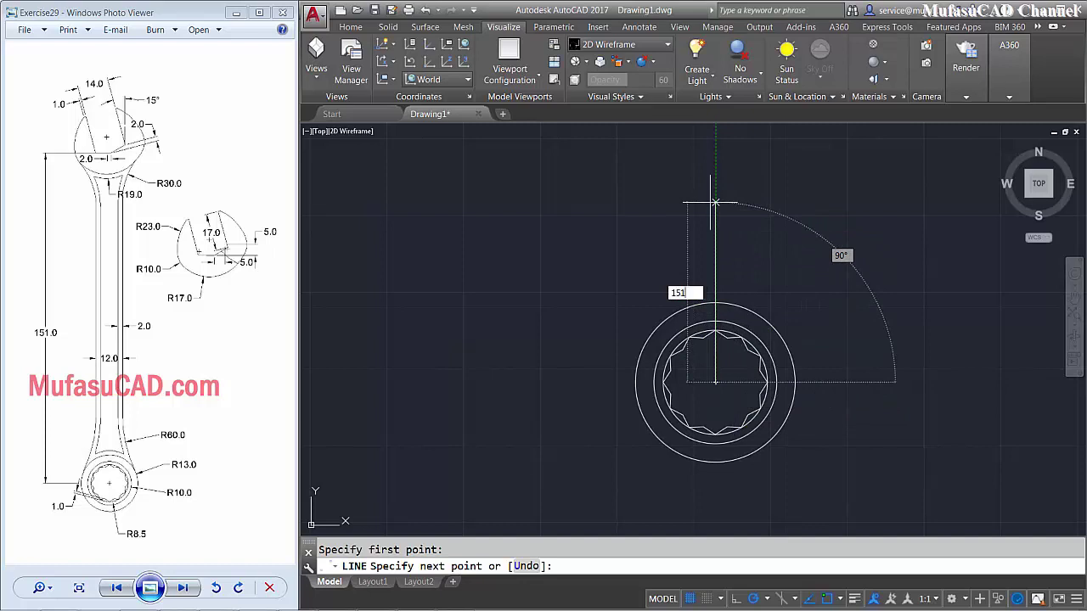
key(Return)
key(Return)
scroll(772, 240, down, 3)
mouse_move(772, 238)
middle_down()
mouse_move(770, 361)
mouse_move(755, 371)
middle_up()
- Copy the 151-unit vertical line 6 units to the right
text(co)
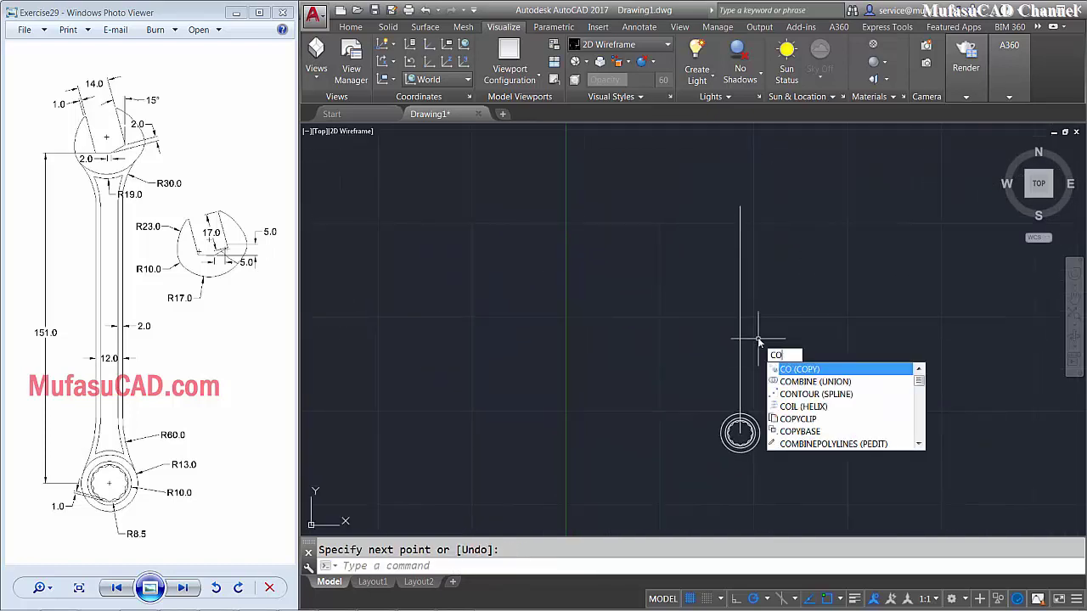
key(Return)
click(793, 270)
click(710, 358)
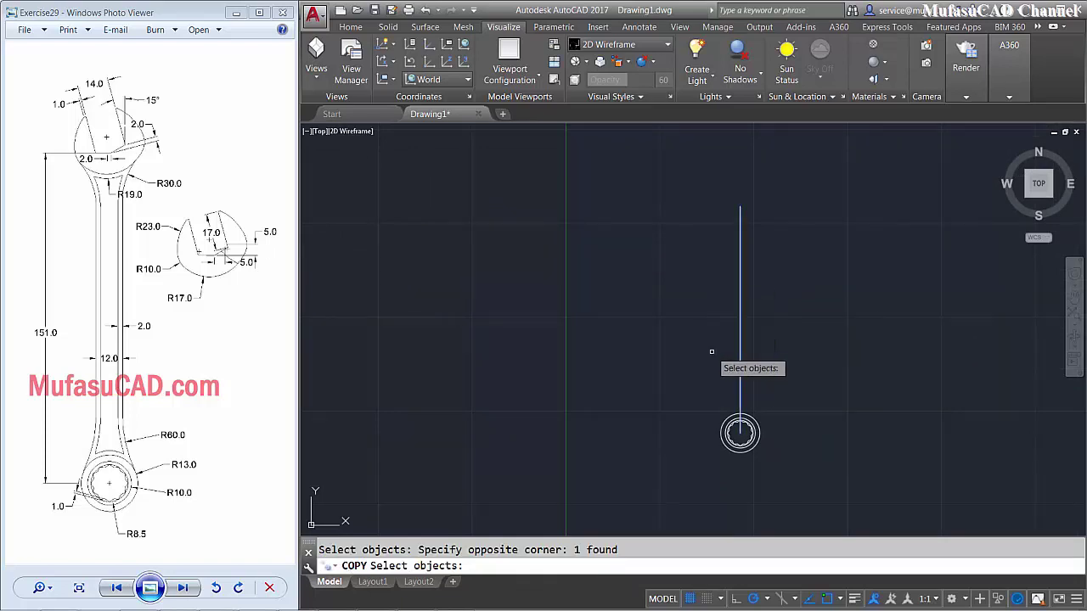
key(Return)
click(782, 338)
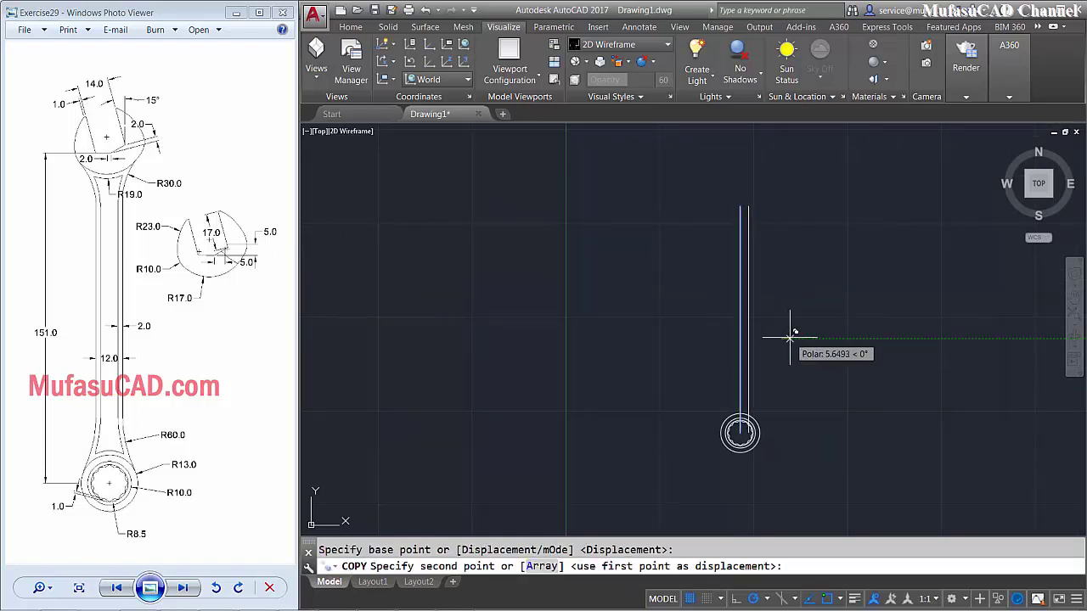
text(6)
key(Return)
key(Return)
scroll(760, 420, up, 2)
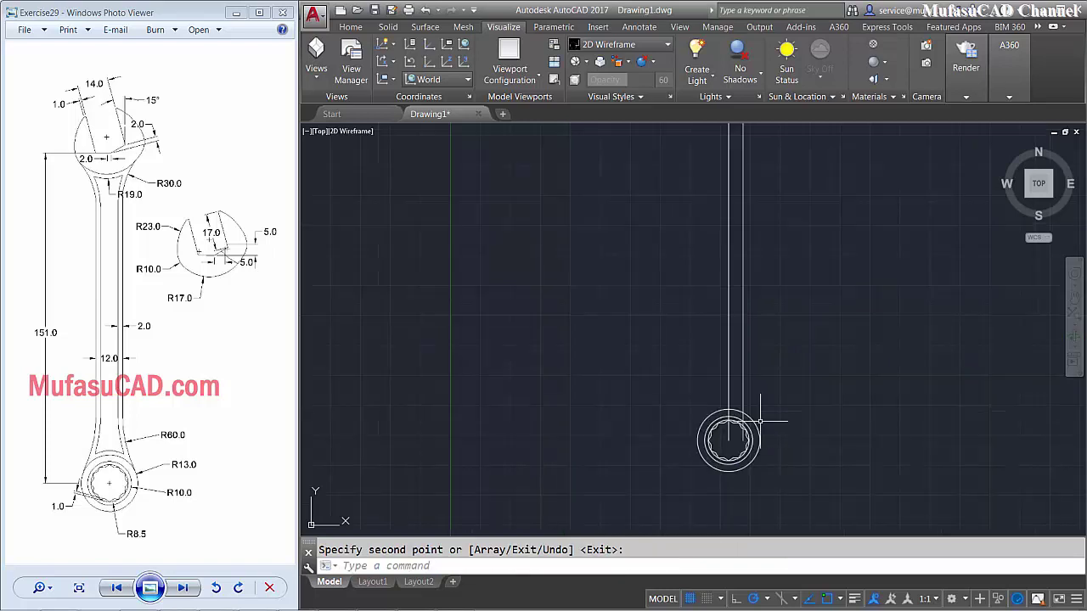
text(c)
key(Return)
text(ttr)
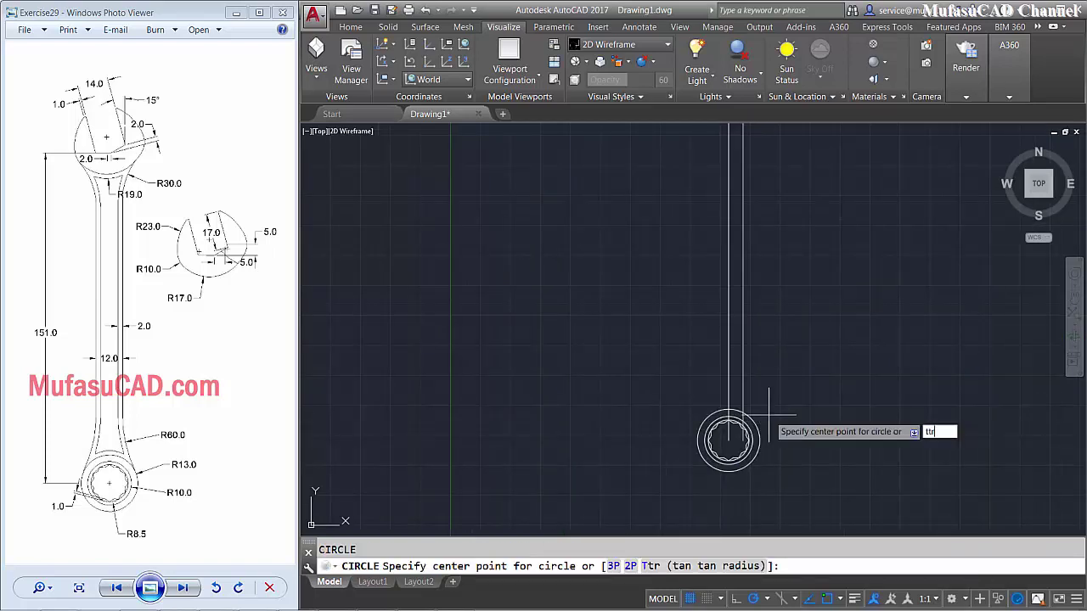
- Add a radius-60 circle tangent to the copied handle line and the outer ring
key(Return)
click(742, 392)
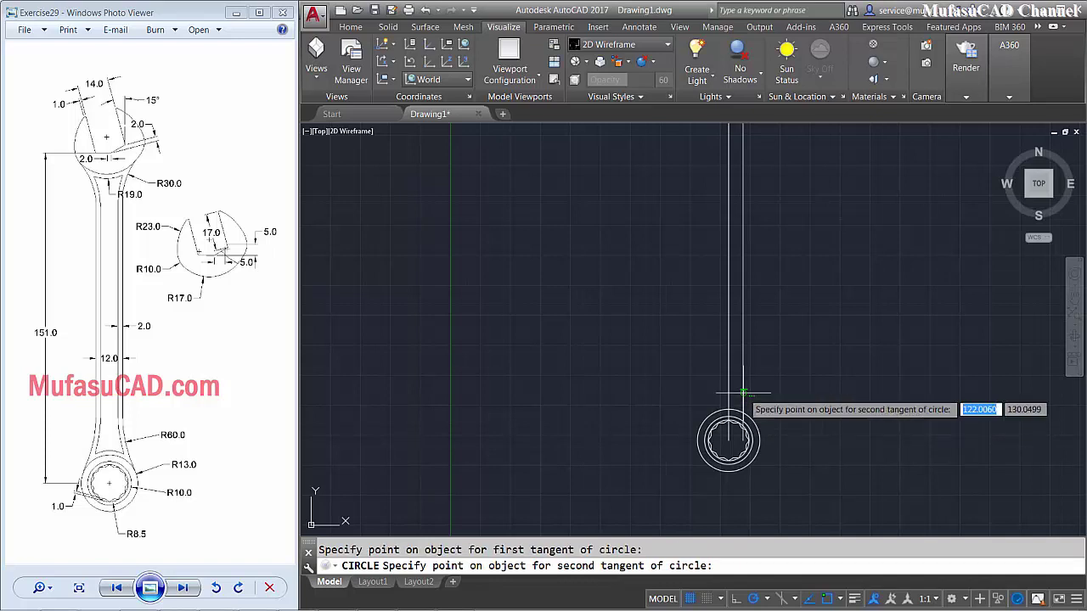
click(751, 420)
text(60)
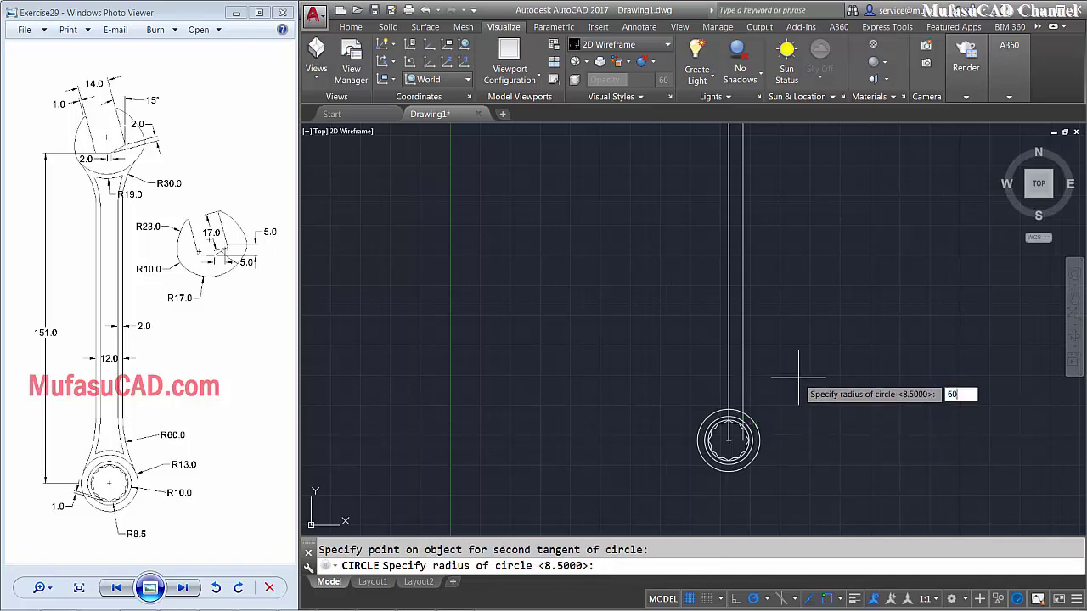
key(Return)
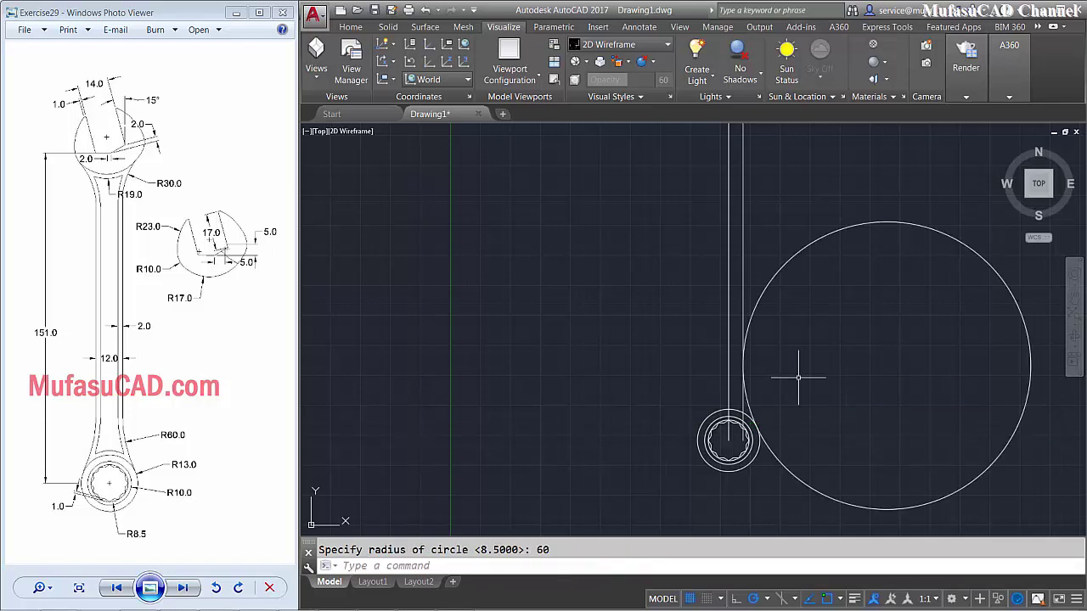
text(tr)
- Trim the excess R60 circle and line above the ring, and erase the leftover vertical line
key(Return)
key(Return)
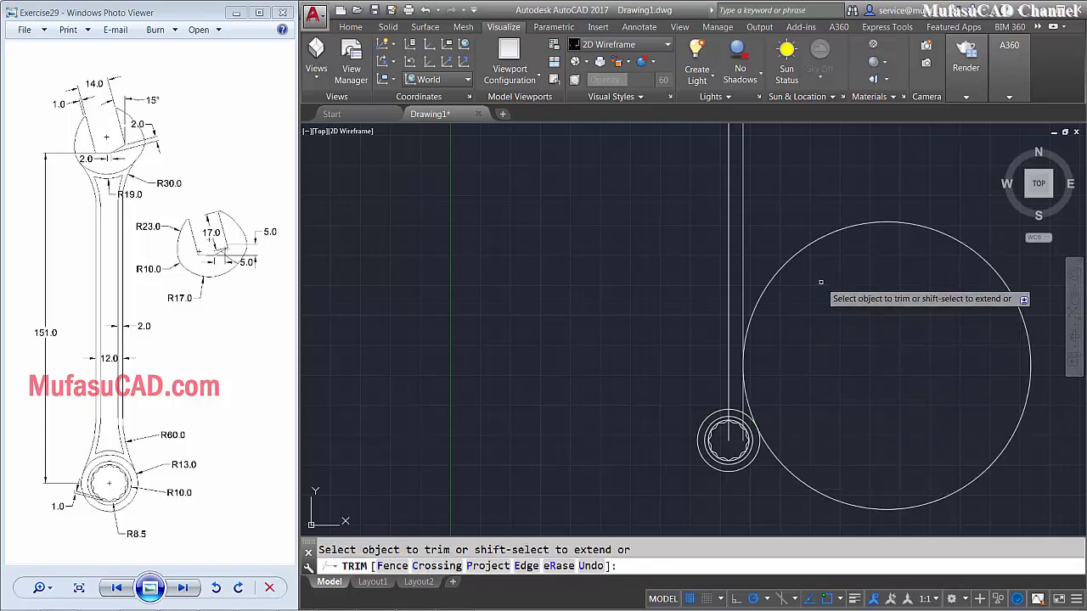
click(821, 282)
click(775, 226)
scroll(723, 442, up, 5)
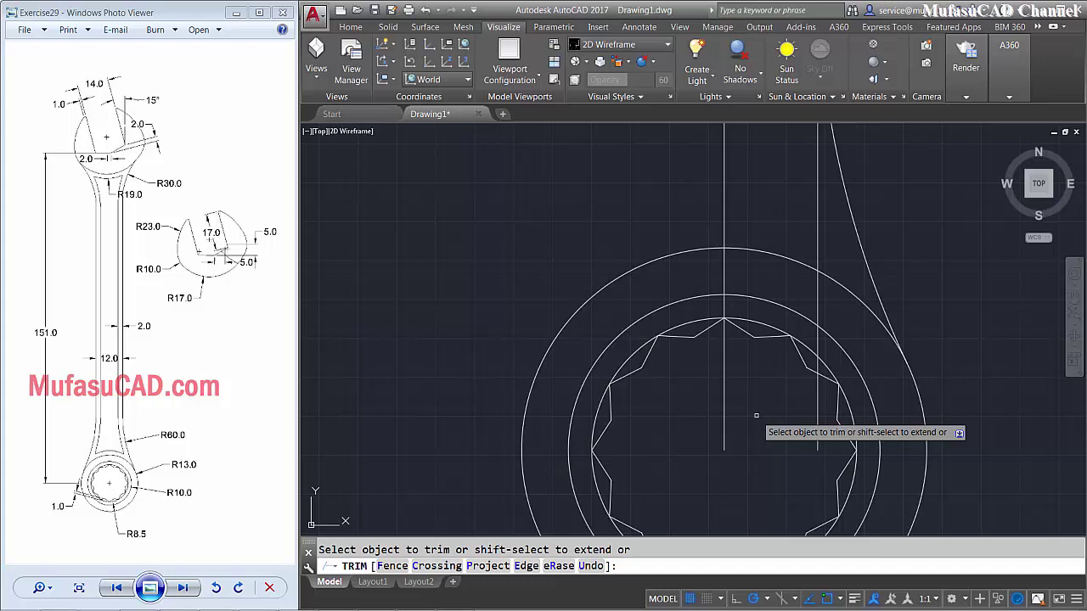
click(819, 250)
key(Escape)
click(834, 254)
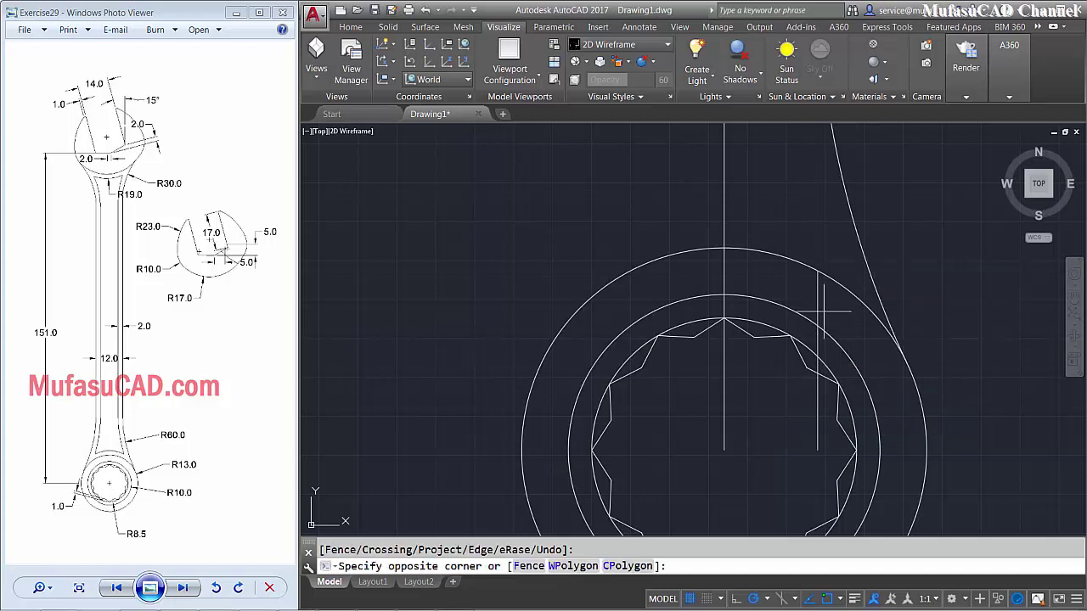
click(821, 333)
key(Delete)
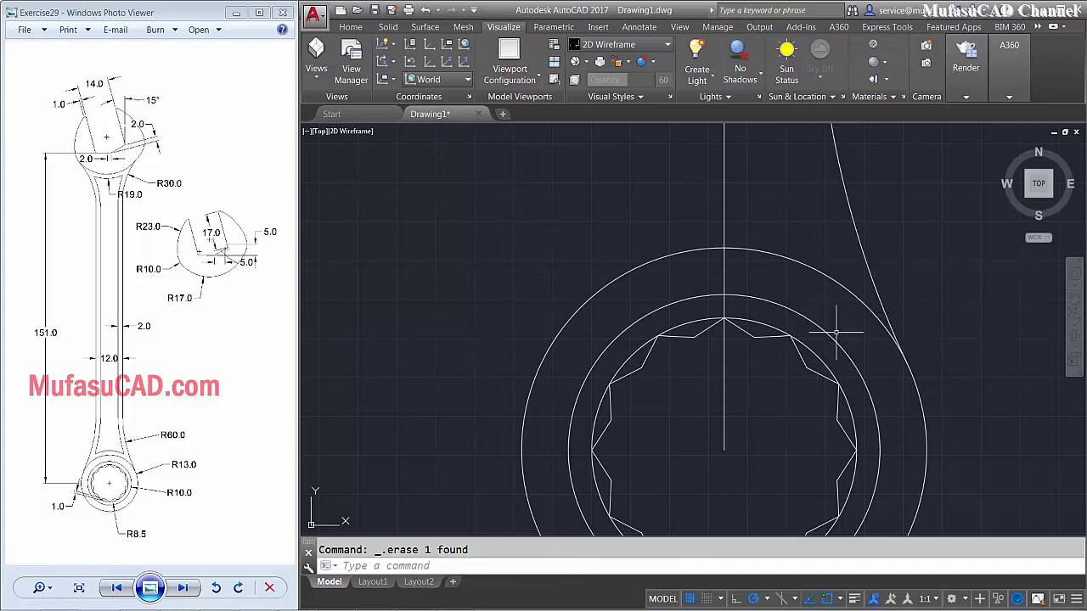
scroll(823, 331, down, 3)
scroll(823, 331, down, 2)
middle_drag(801, 256, 855, 371)
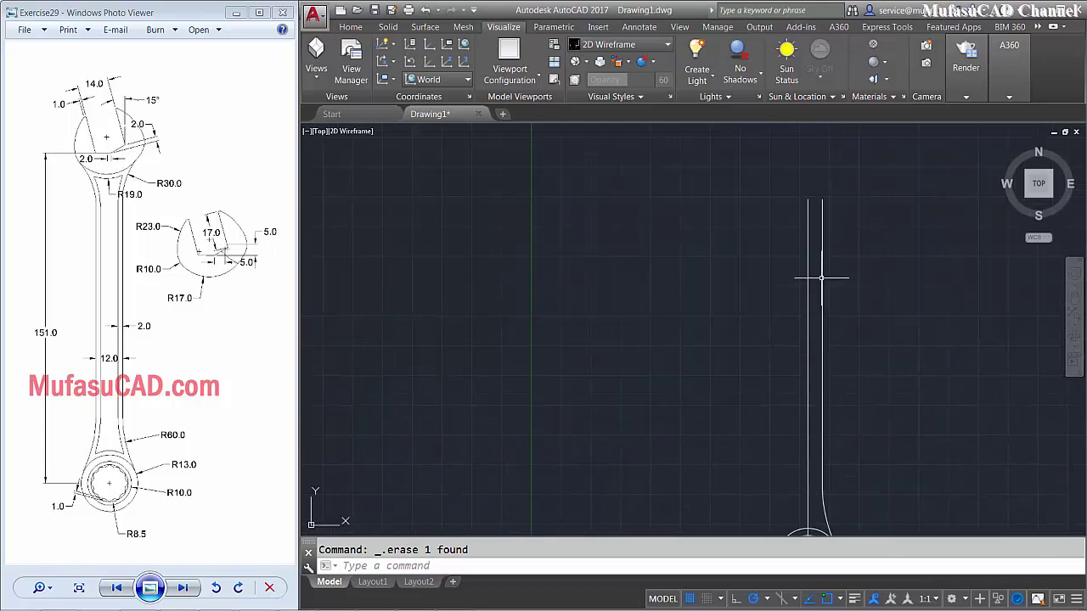
- Draw a 17-unit vertical and 14-unit horizontal line above the handle's top end
middle_drag(832, 279, 765, 417)
middle_drag(781, 374, 733, 348)
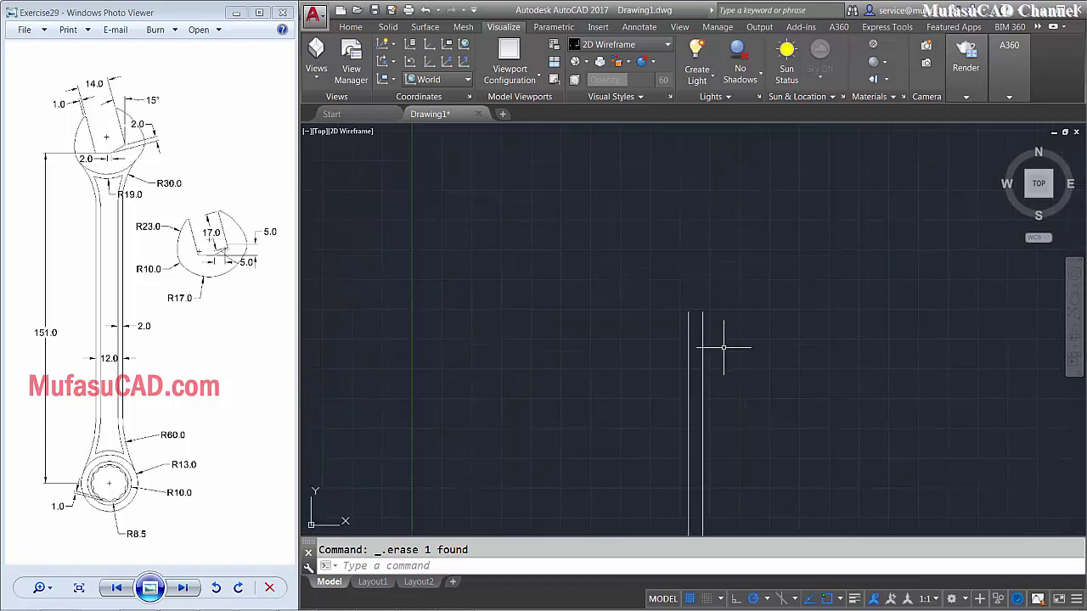
text(l)
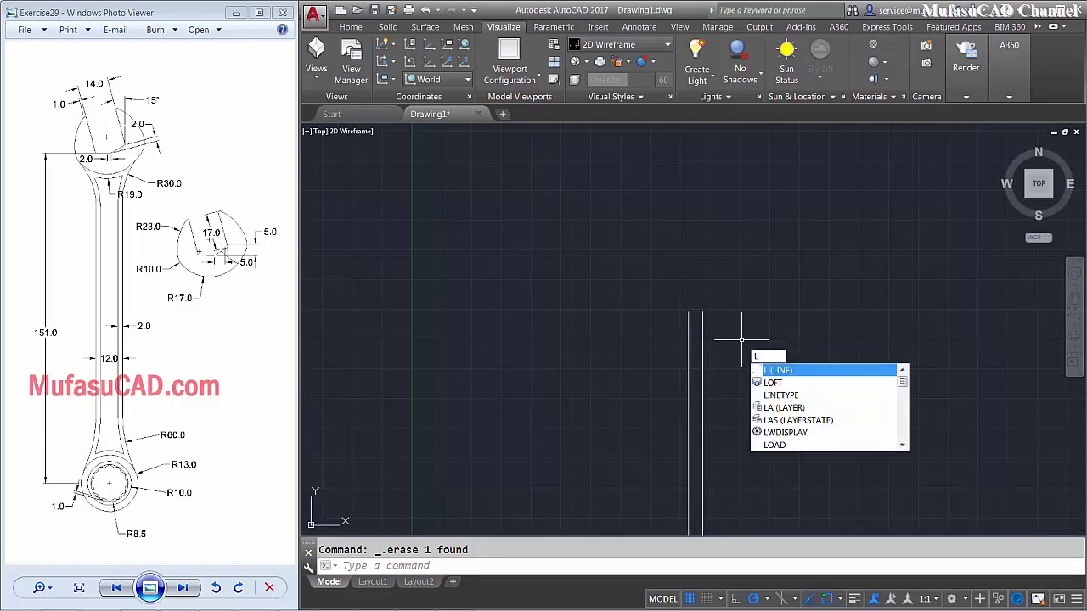
key(Return)
click(813, 250)
text(17)
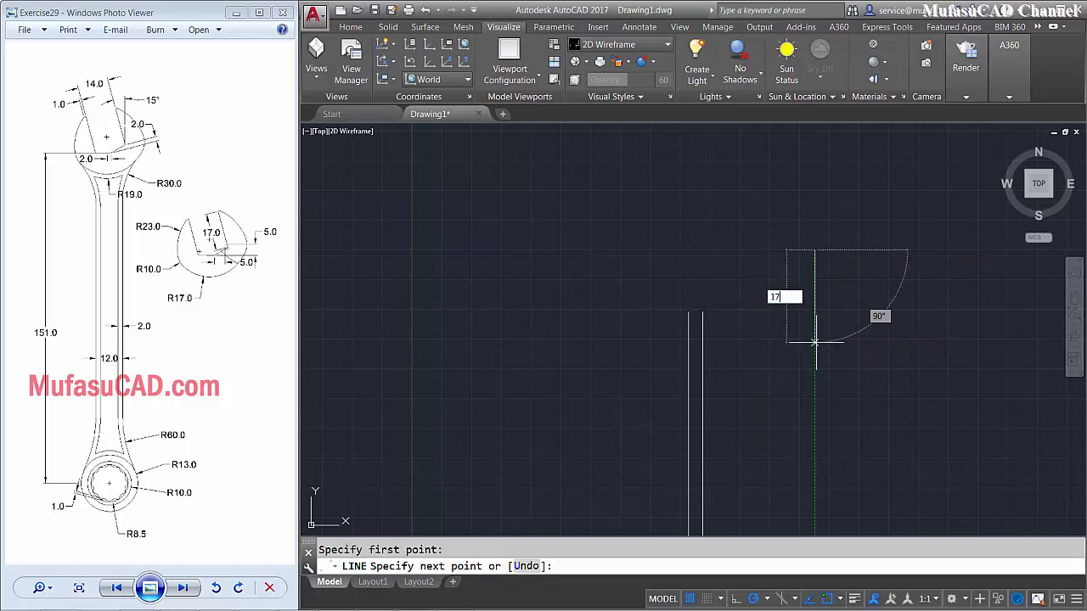
key(Return)
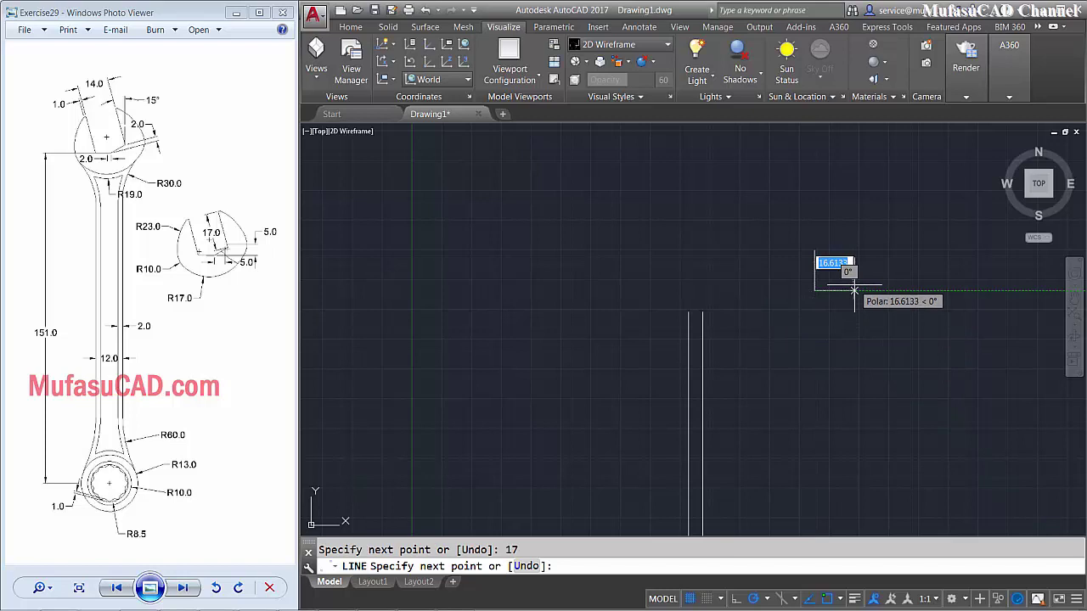
text(14)
key(Return)
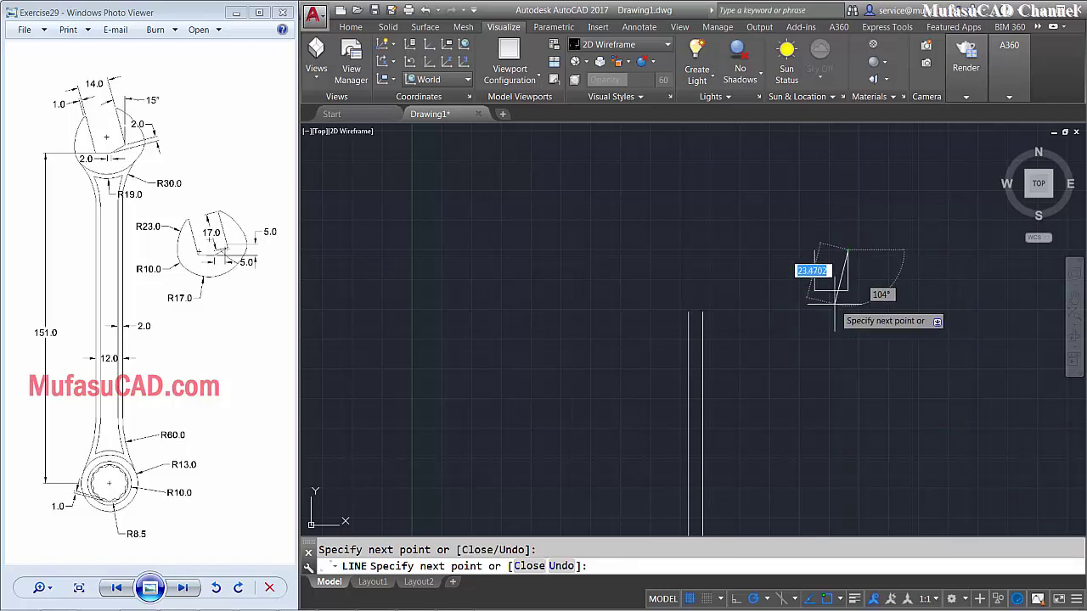
key(Escape)
- Draw a 2-unit downward segment from the lower corner, joining it to the existing endpoint
scroll(804, 311, up, 1)
scroll(806, 316, up, 2)
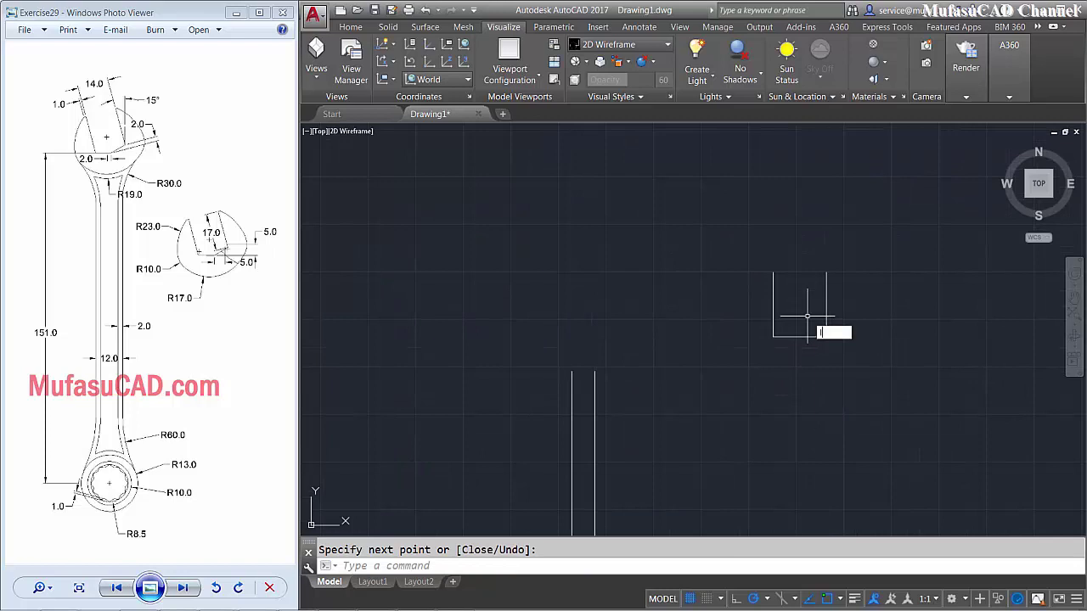
key(Return)
click(798, 337)
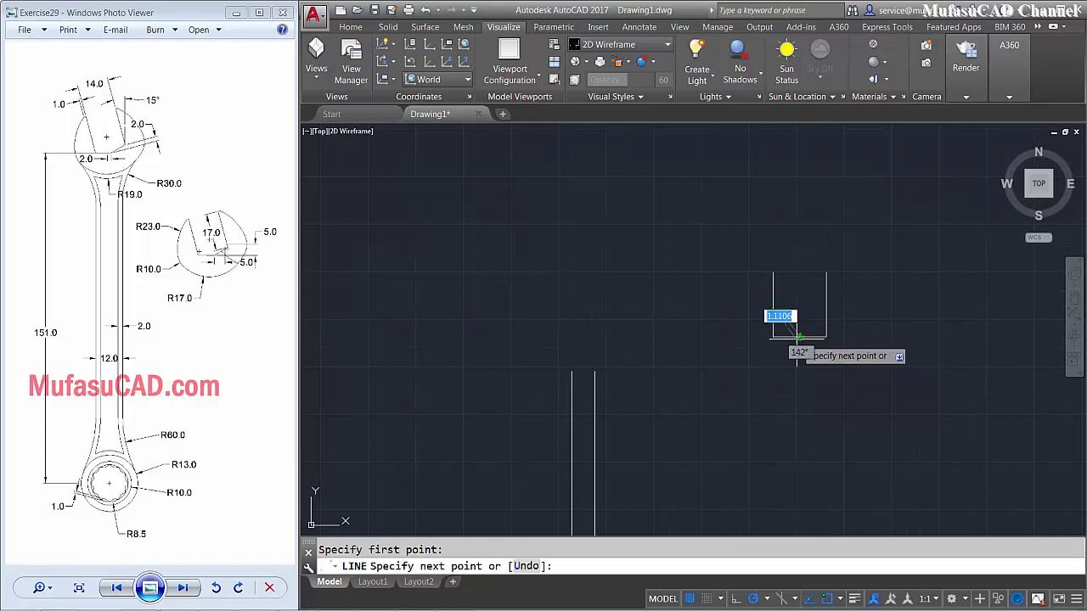
key(Return)
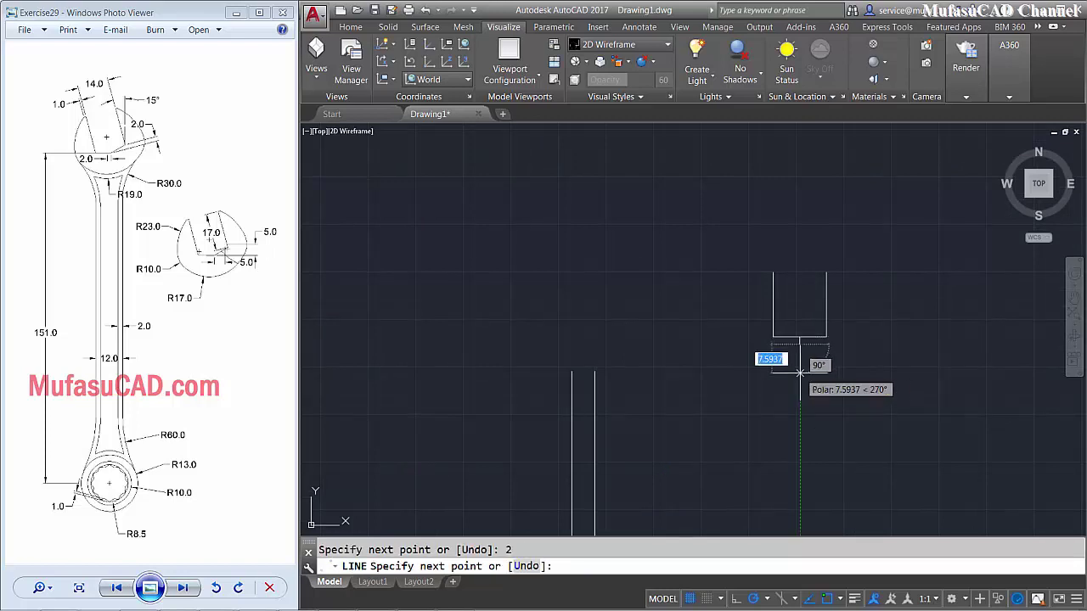
click(773, 337)
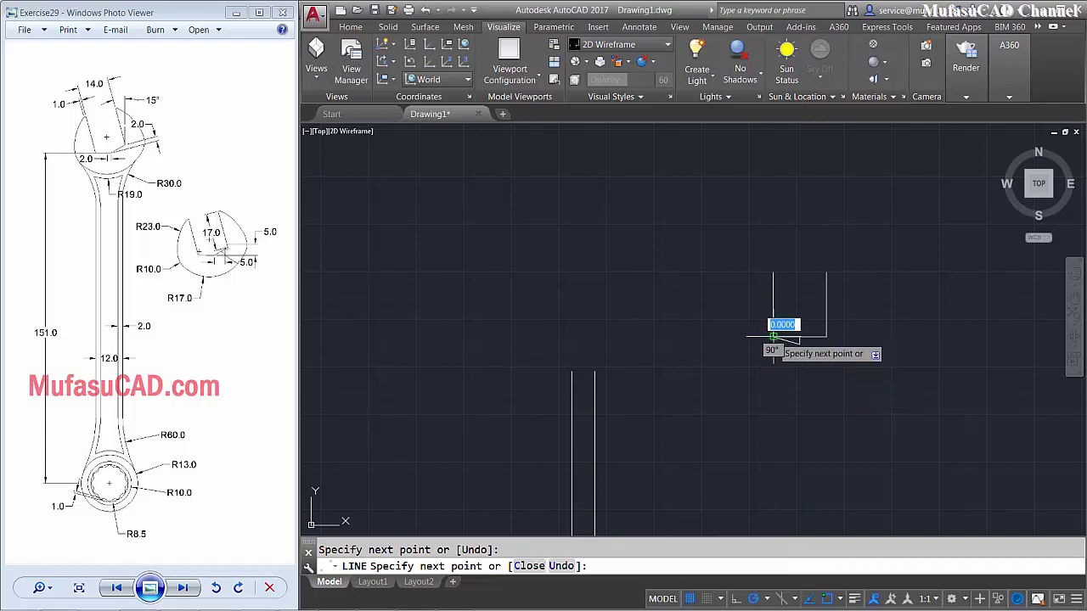
key(Return)
key(Return)
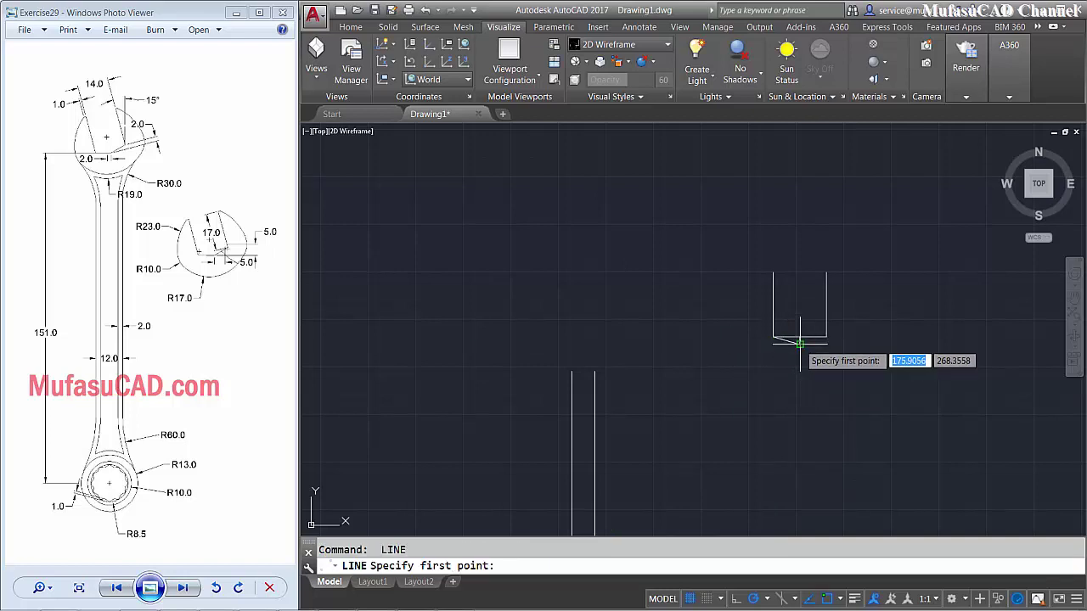
- Draw the angled bottom line from the jaw centre to the right corner and delete the two leftover lines
click(800, 343)
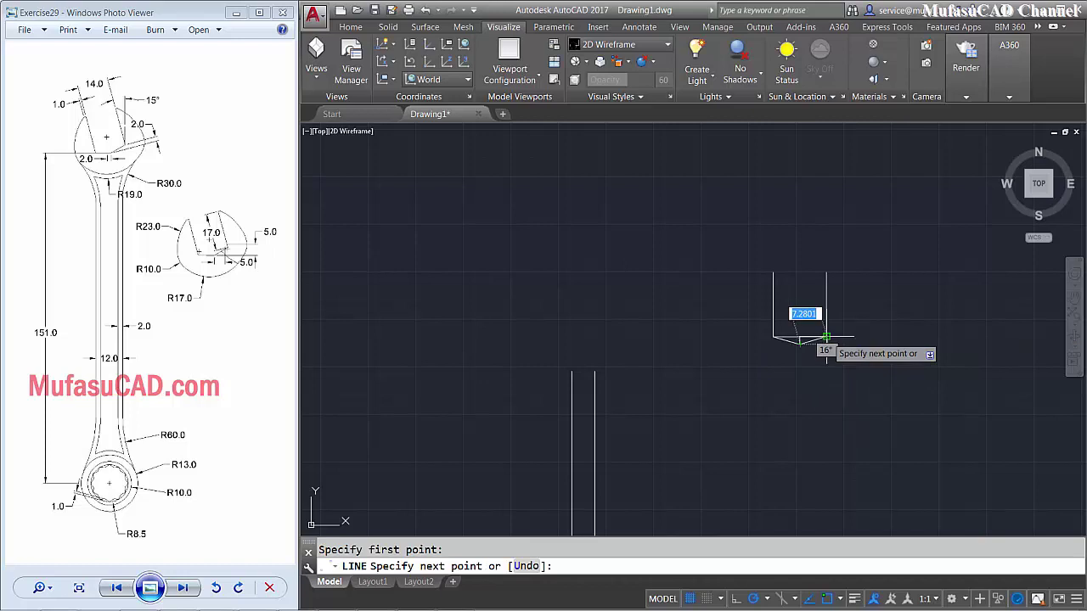
click(826, 337)
key(Return)
scroll(793, 333, up, 4)
click(832, 329)
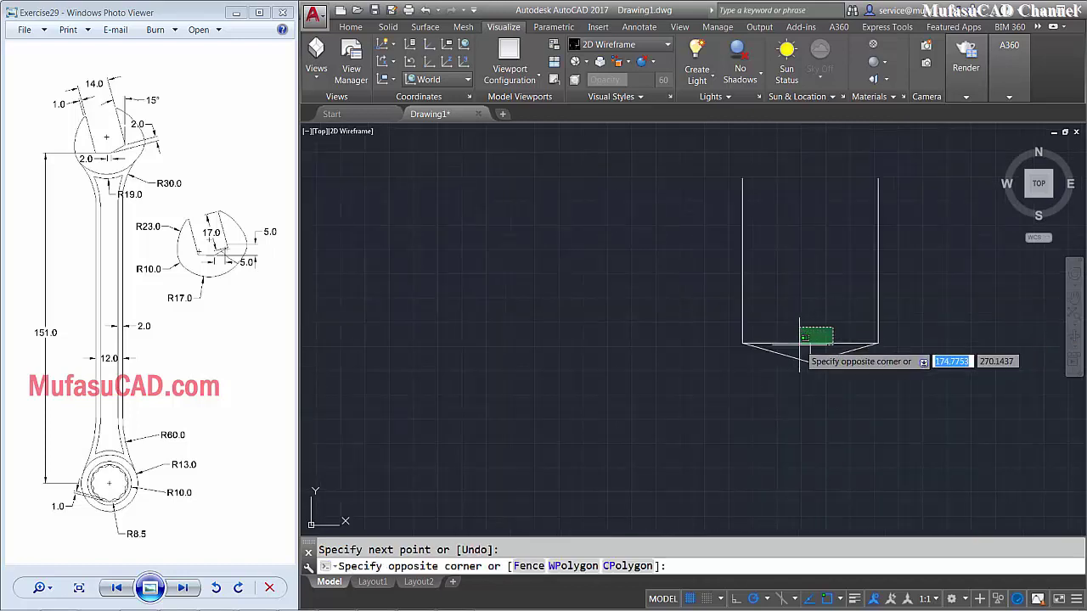
click(800, 343)
key(Delete)
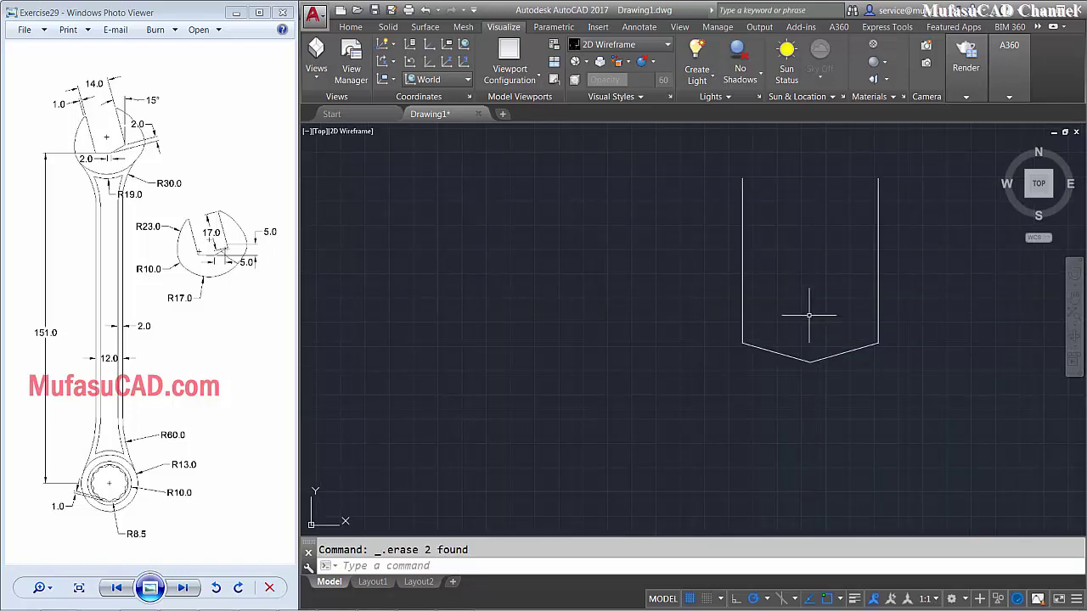
- Rotate the four jaw lines 15° about the V's bottom point
text(fo)
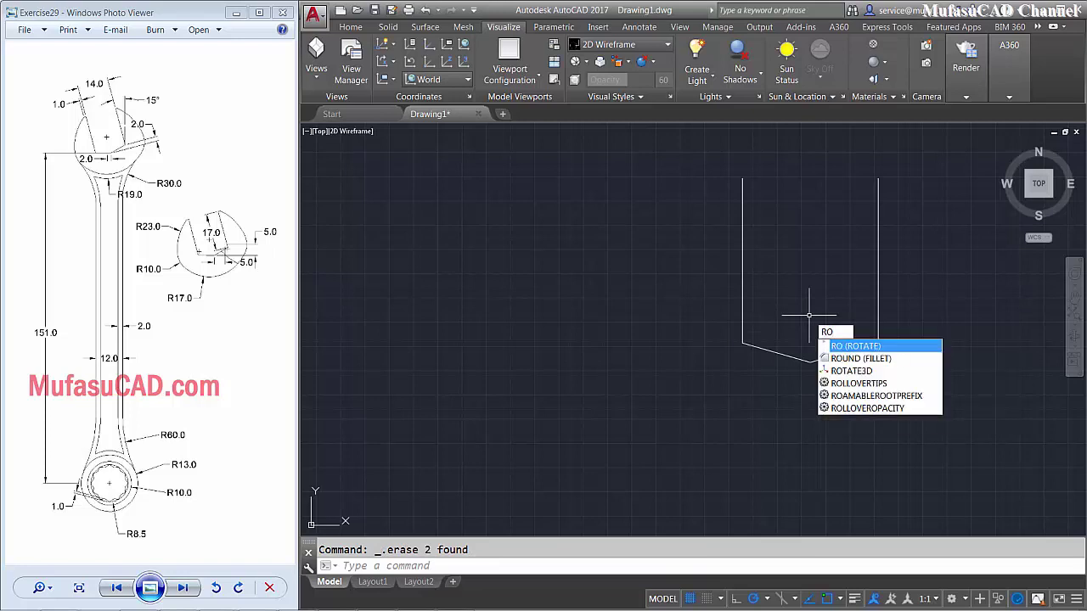
key(Return)
click(733, 363)
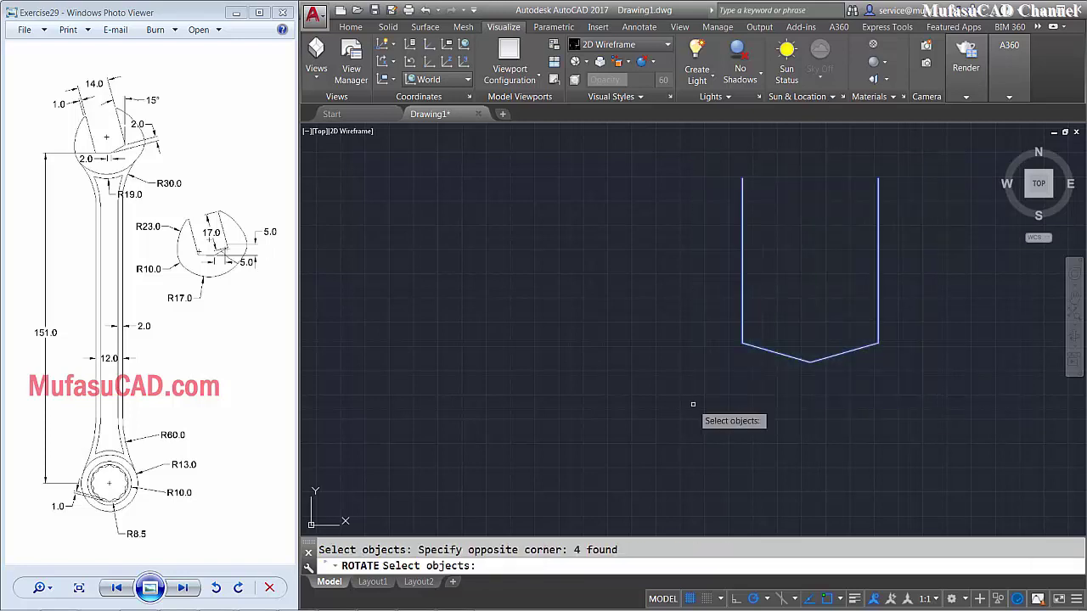
key(Return)
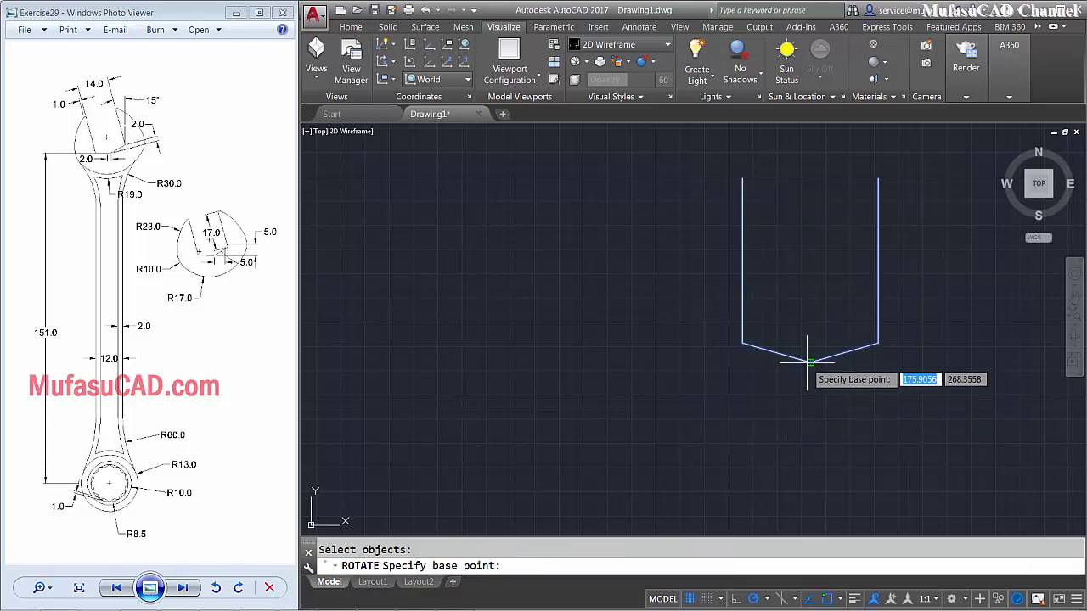
click(810, 362)
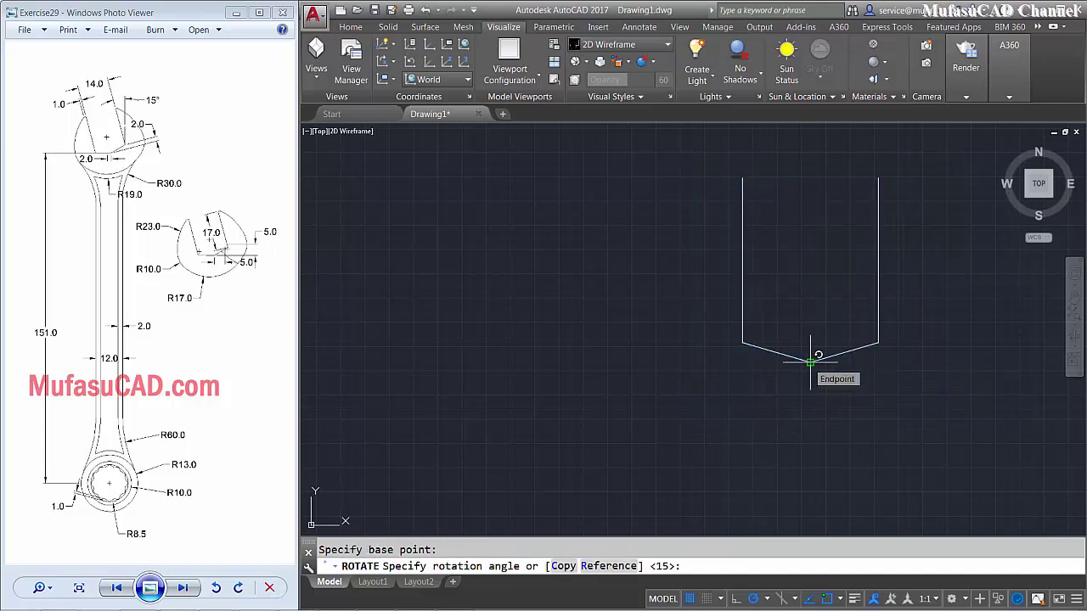
text(15)
key(Return)
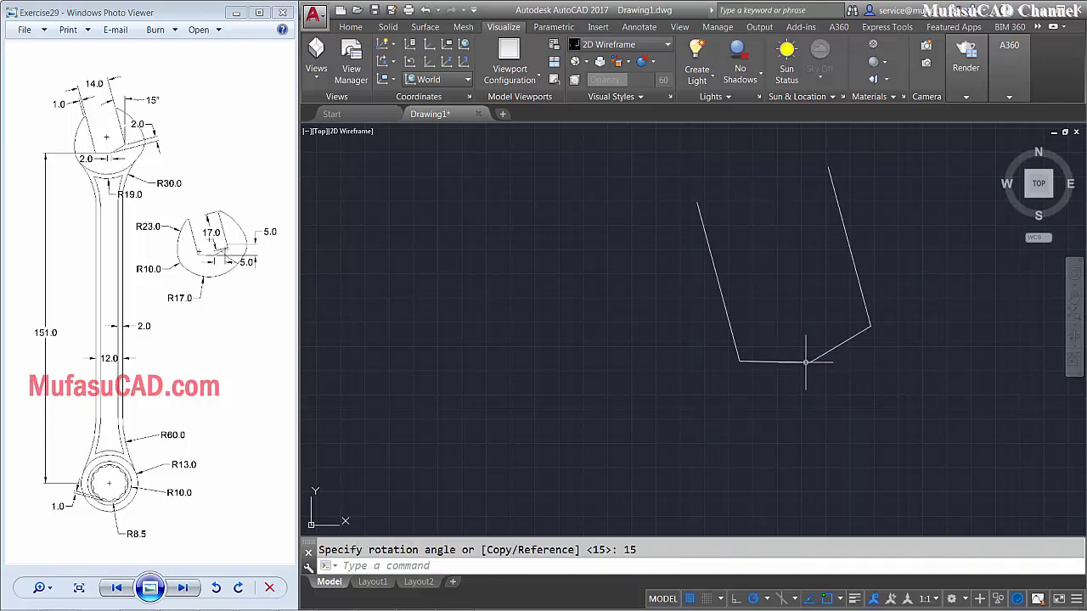
- Move the tilted jaw by its lowest corner onto the top of the left handle line
scroll(765, 393, down, 2)
middle_drag(779, 418, 778, 369)
text(m)
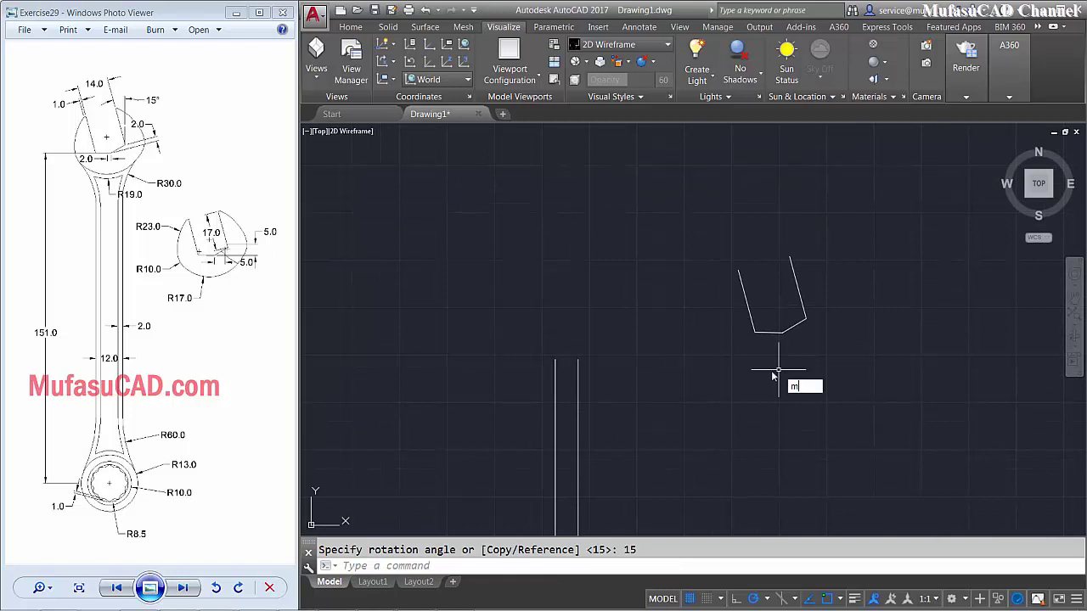
key(Return)
click(849, 257)
click(704, 388)
key(Return)
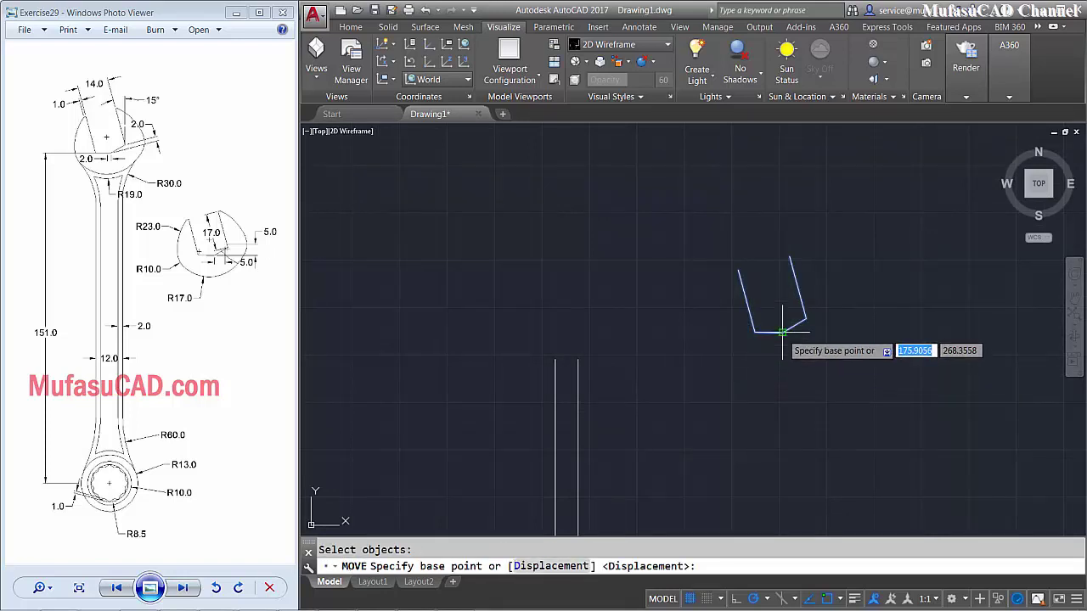
click(782, 331)
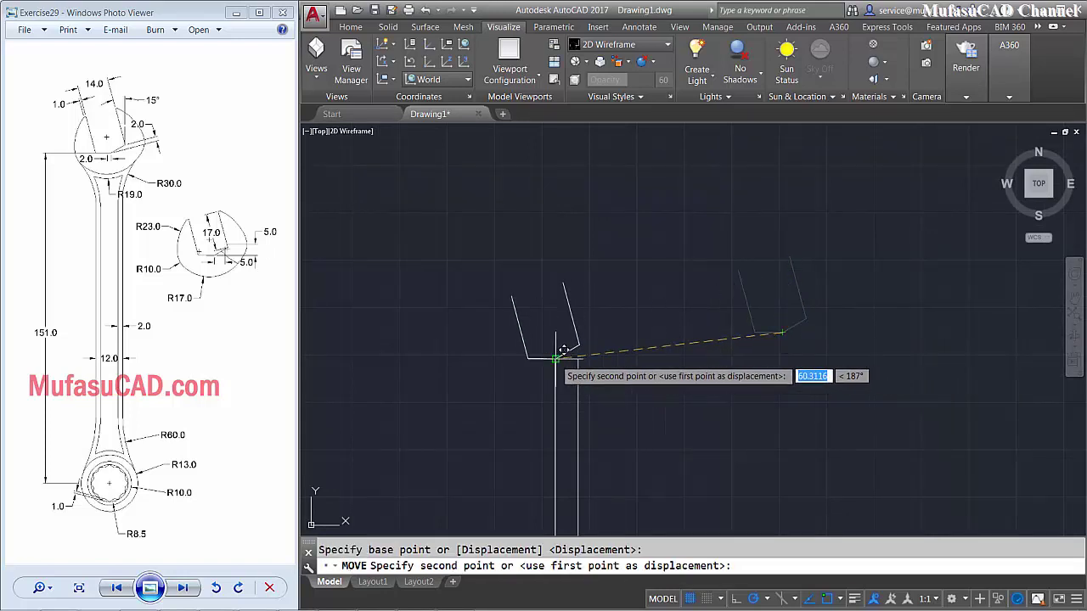
click(563, 350)
- Shift the jaw outline 2 units to the right
key(Return)
click(627, 273)
click(484, 338)
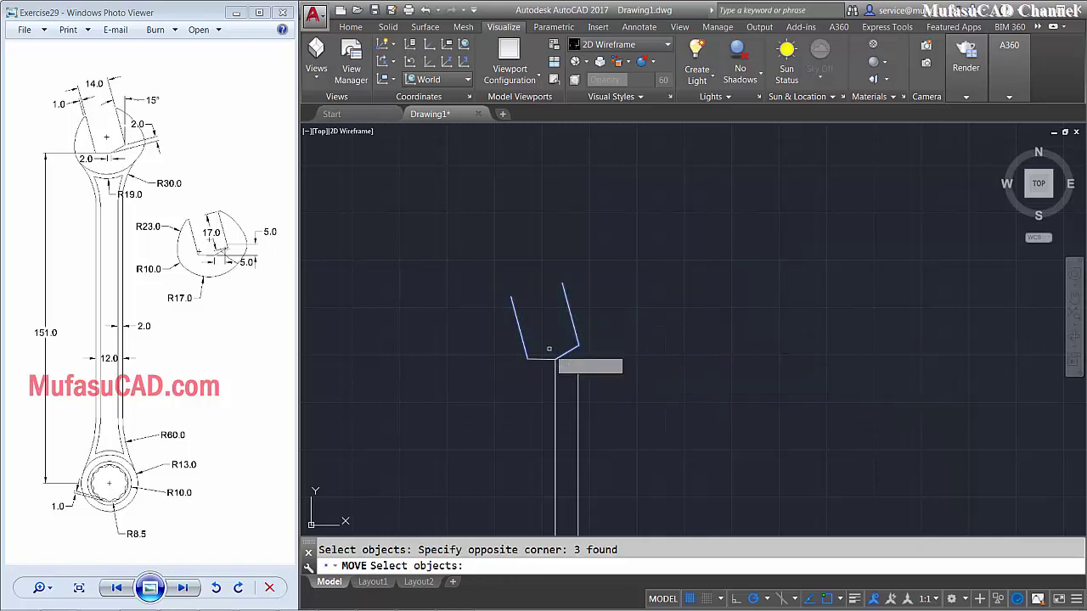
key(Return)
click(651, 388)
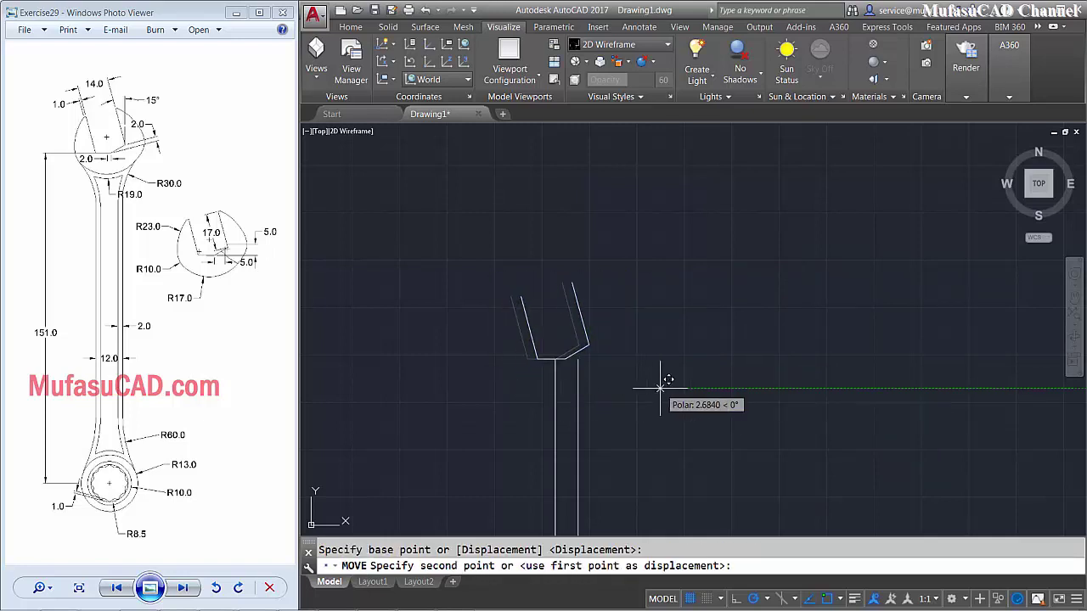
text(2)
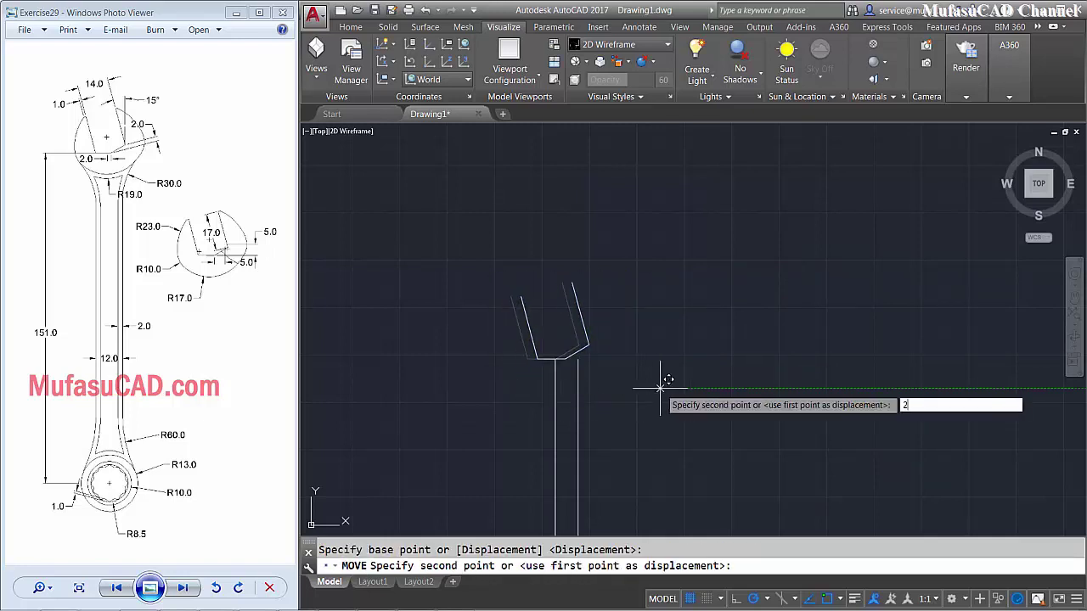
key(Return)
scroll(586, 366, down, 3)
scroll(623, 433, down, 2)
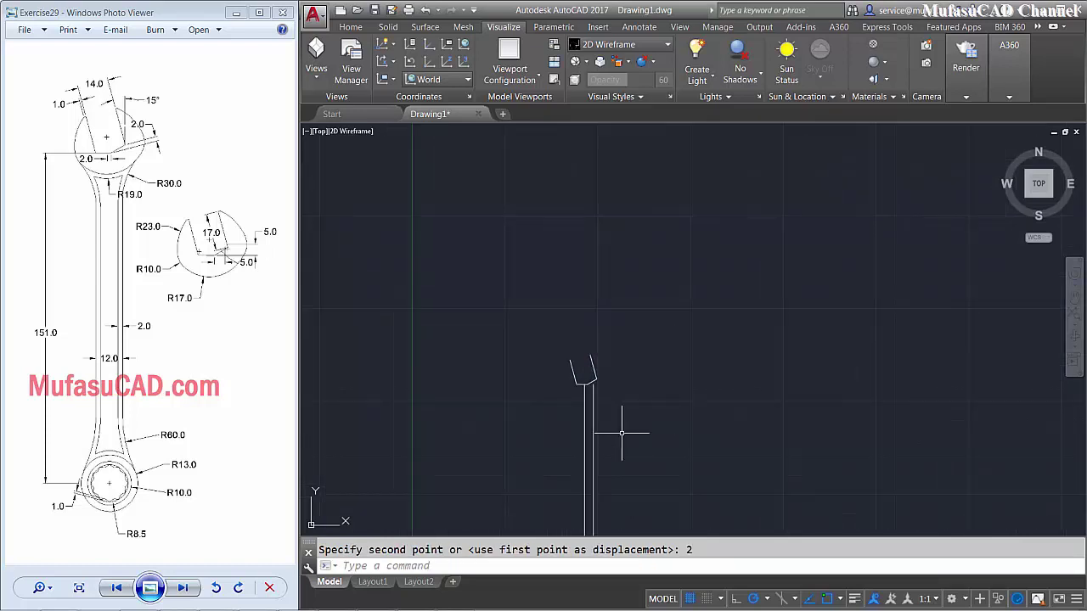
mouse_move(623, 432)
middle_down()
mouse_move(676, 293)
mouse_move(750, 289)
mouse_move(710, 318)
middle_up()
- Undo the last action and draw a radius-10 circle centred on the handle line's top end
scroll(655, 303, up, 3)
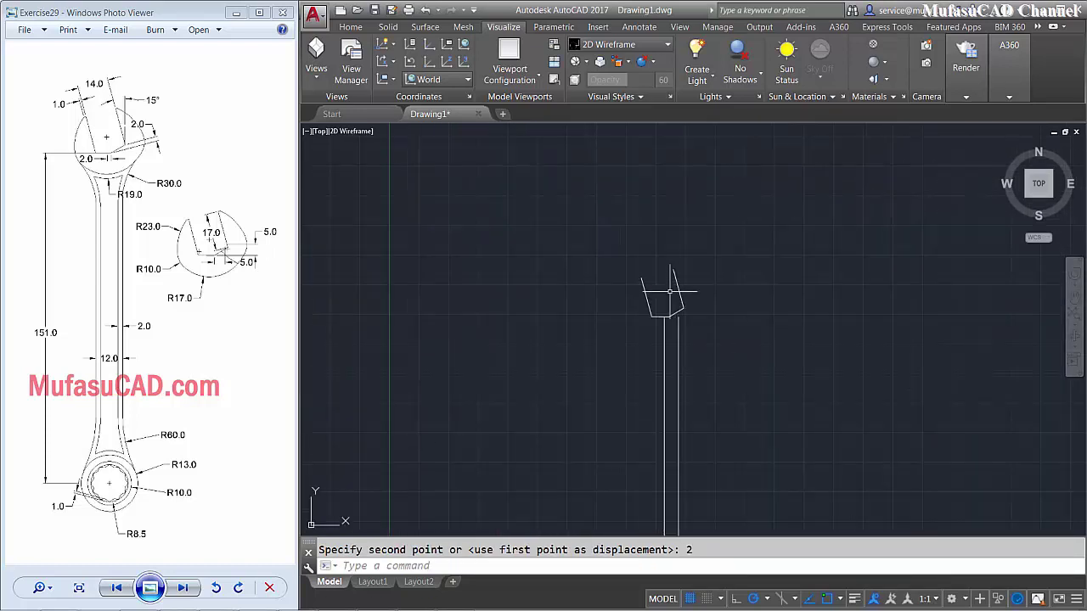
scroll(665, 294, up, 3)
scroll(665, 294, down, 2)
key(ctrl+z)
text(c)
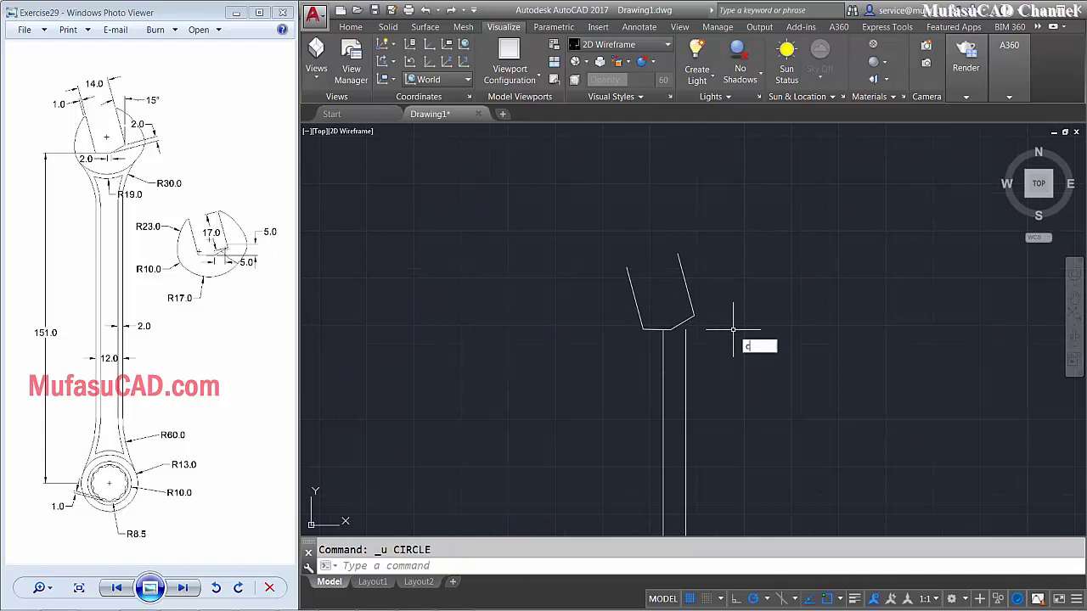
key(Return)
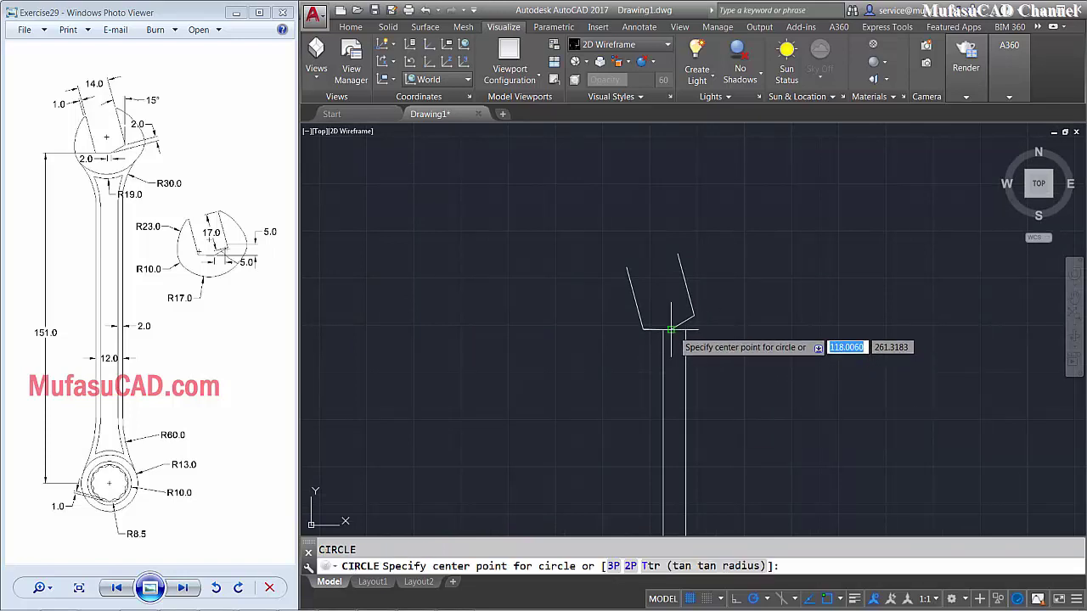
click(671, 330)
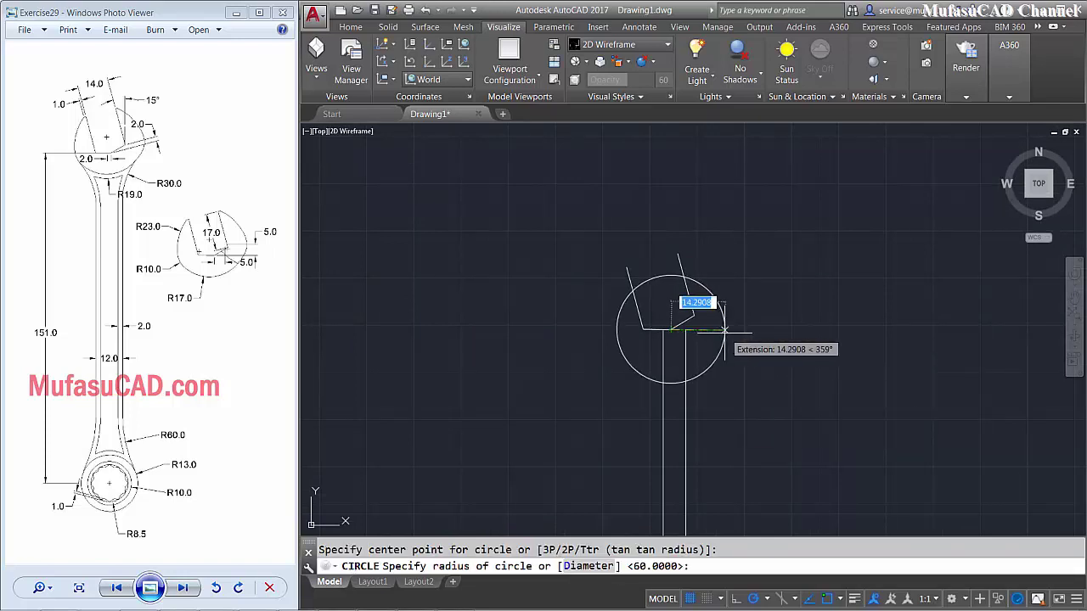
text(1)
key(Return)
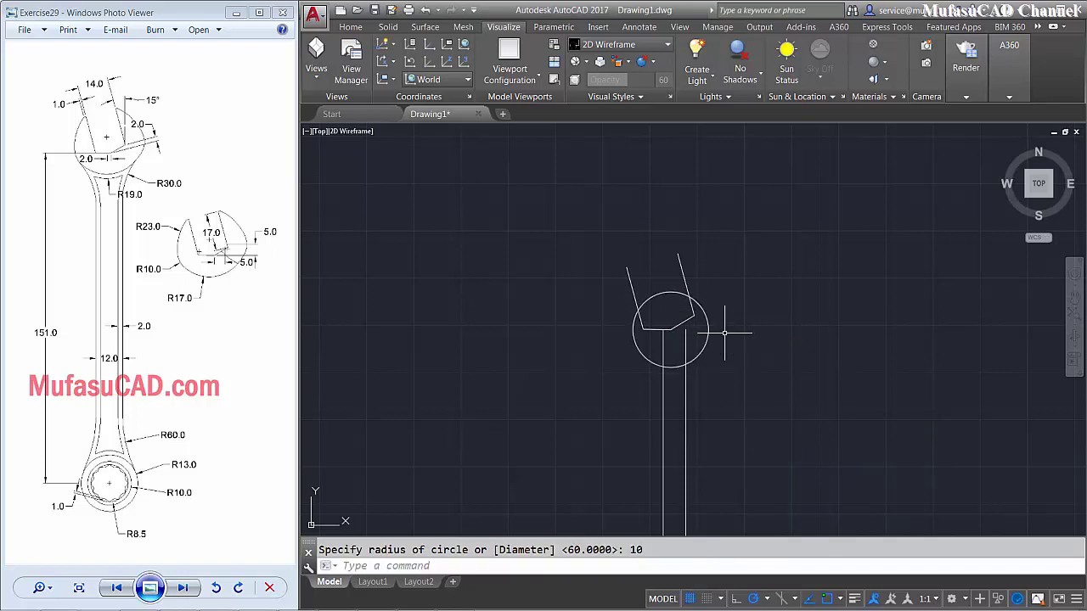
- Move the radius-10 circle 7 units to the right
text(m)
key(Return)
click(708, 337)
key(Return)
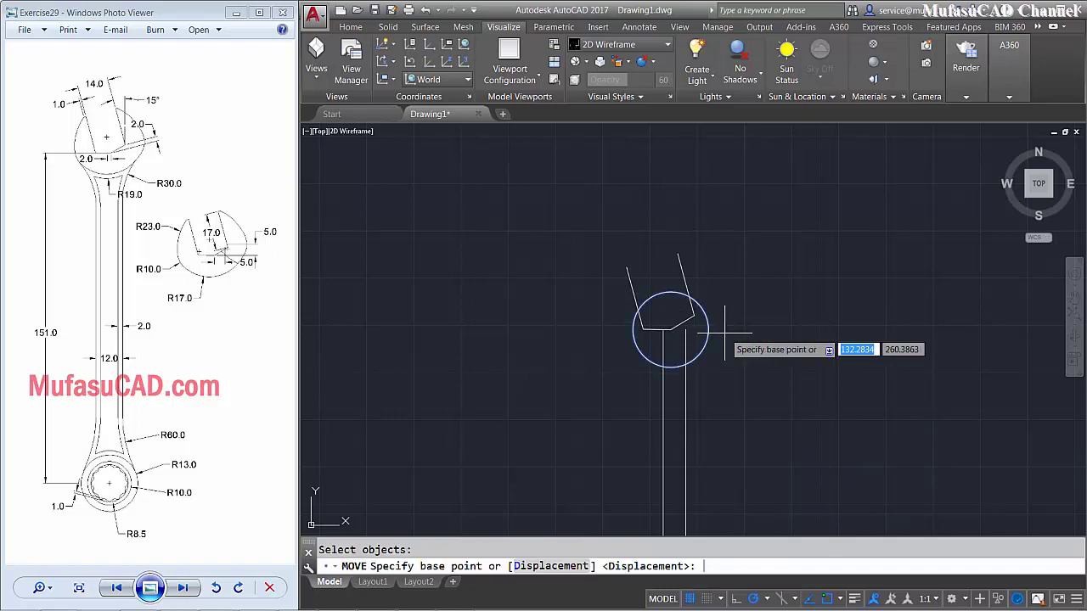
click(736, 346)
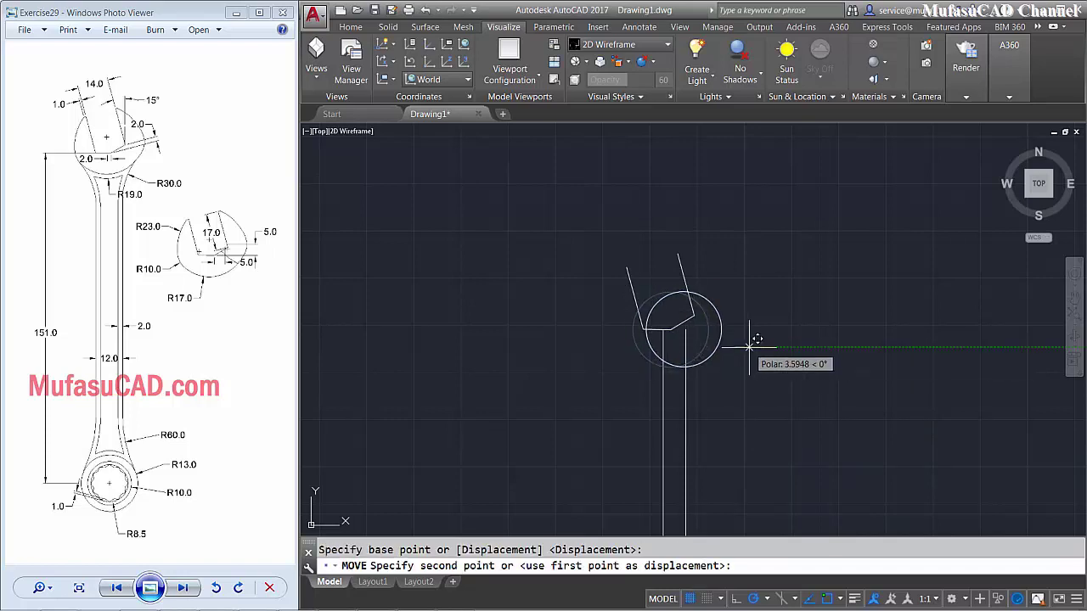
text(7)
key(Return)
- Move the circle 5 units up
key(Return)
click(733, 299)
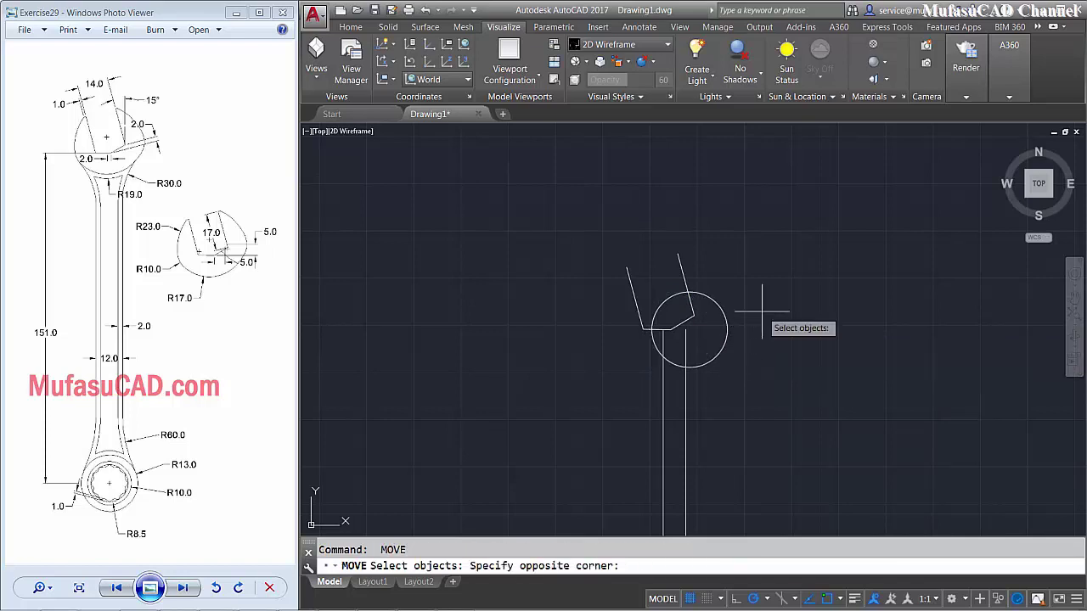
click(720, 343)
key(Return)
click(765, 363)
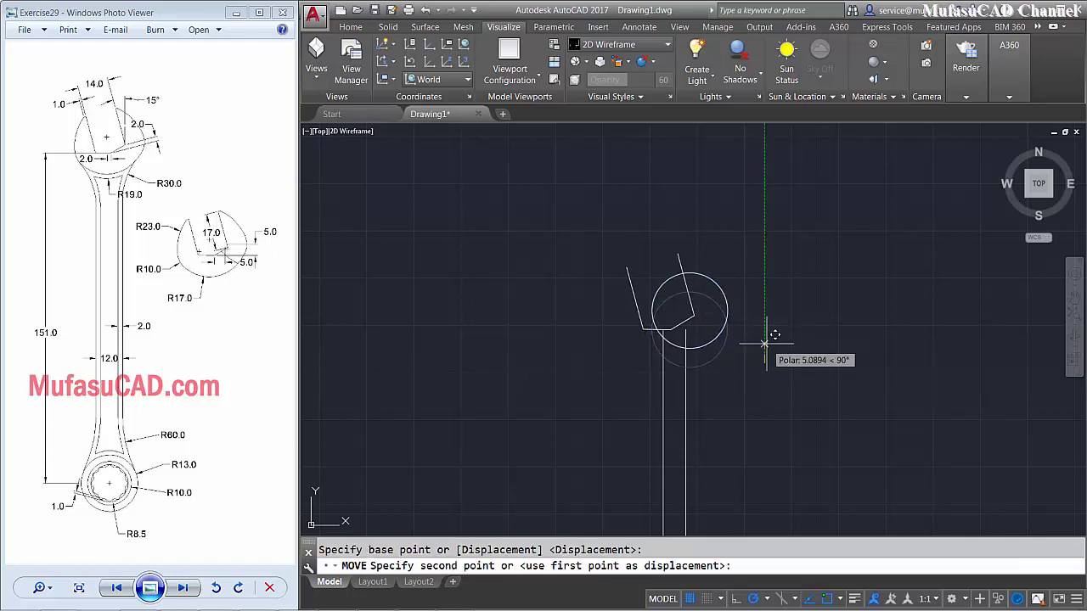
text(5)
key(Return)
scroll(681, 311, up, 2)
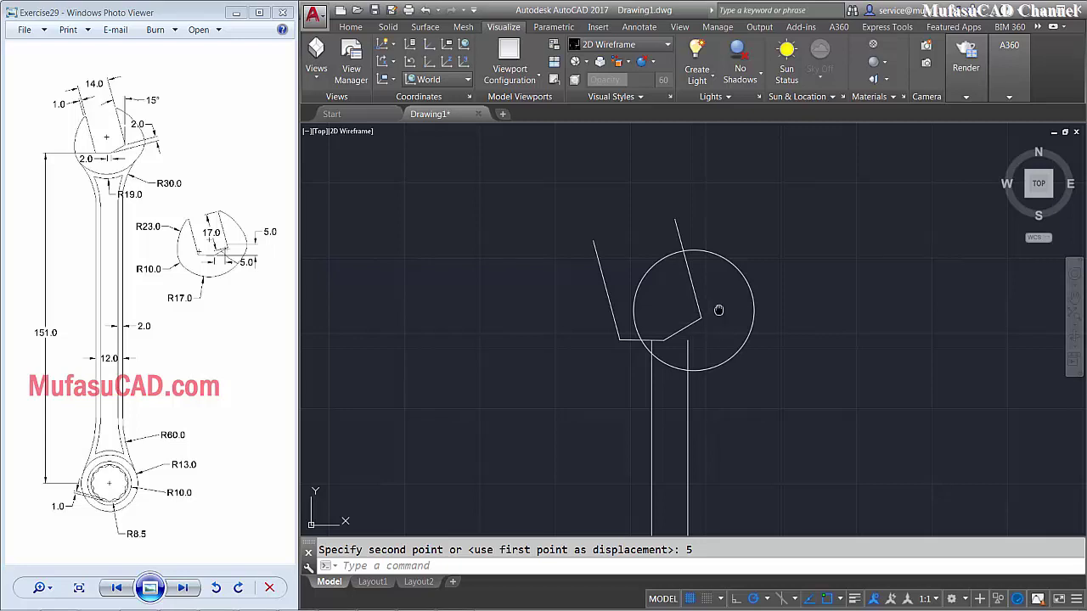
middle_drag(718, 310, 723, 389)
text(UCS)
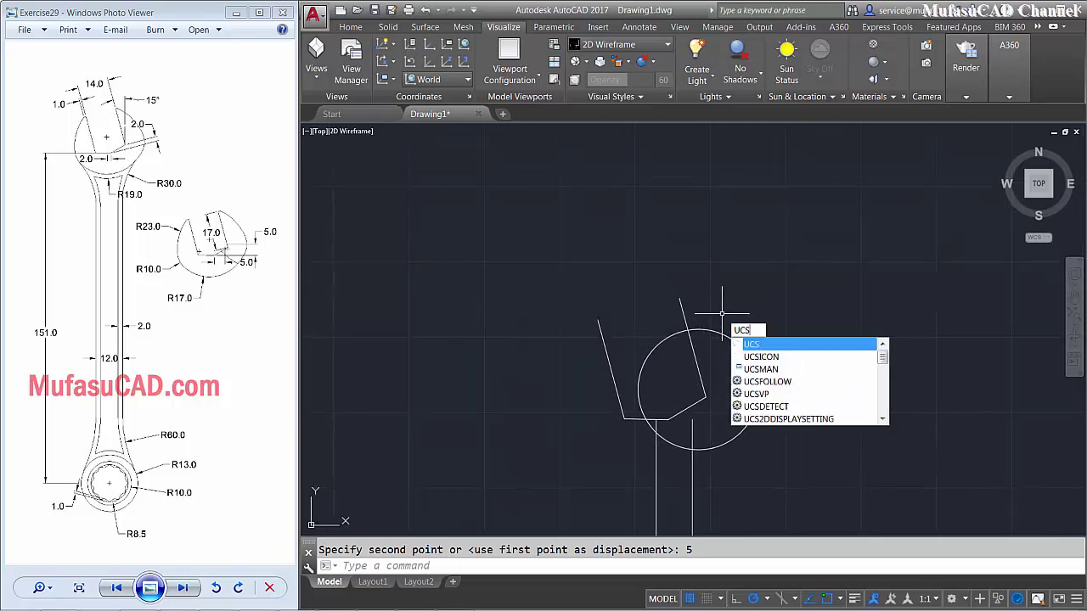
- Align a UCS to the jaw edge with origin at the jaw corner, then undo it
key(Return)
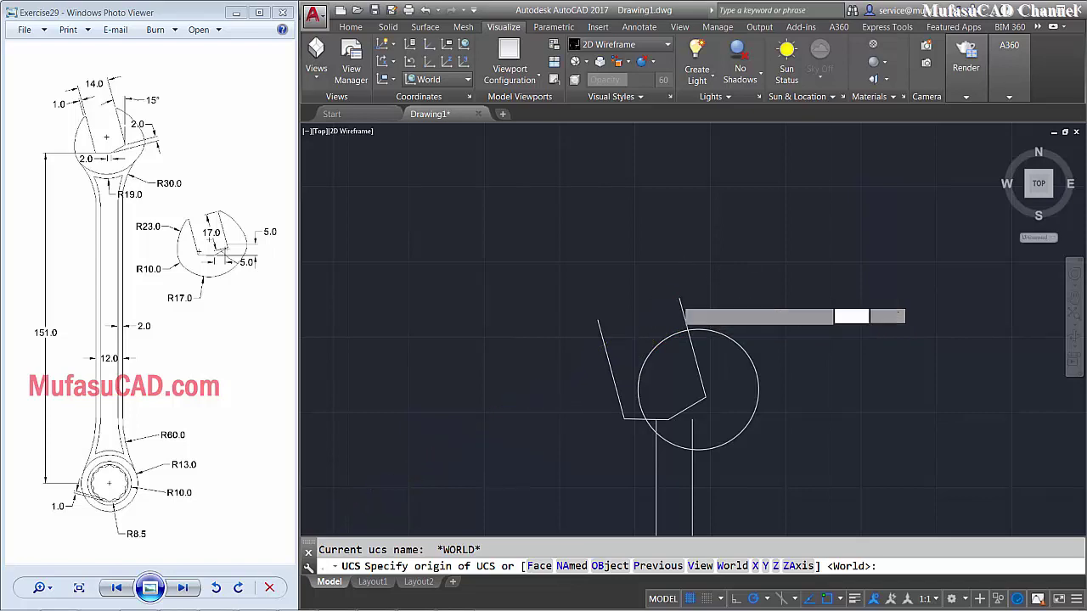
click(679, 299)
click(692, 321)
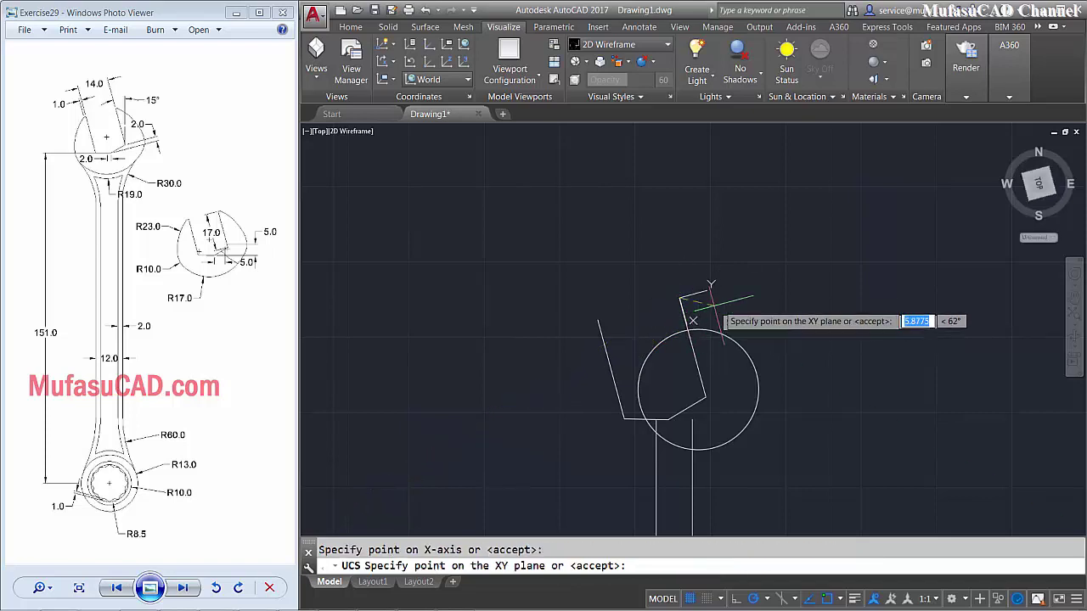
click(781, 271)
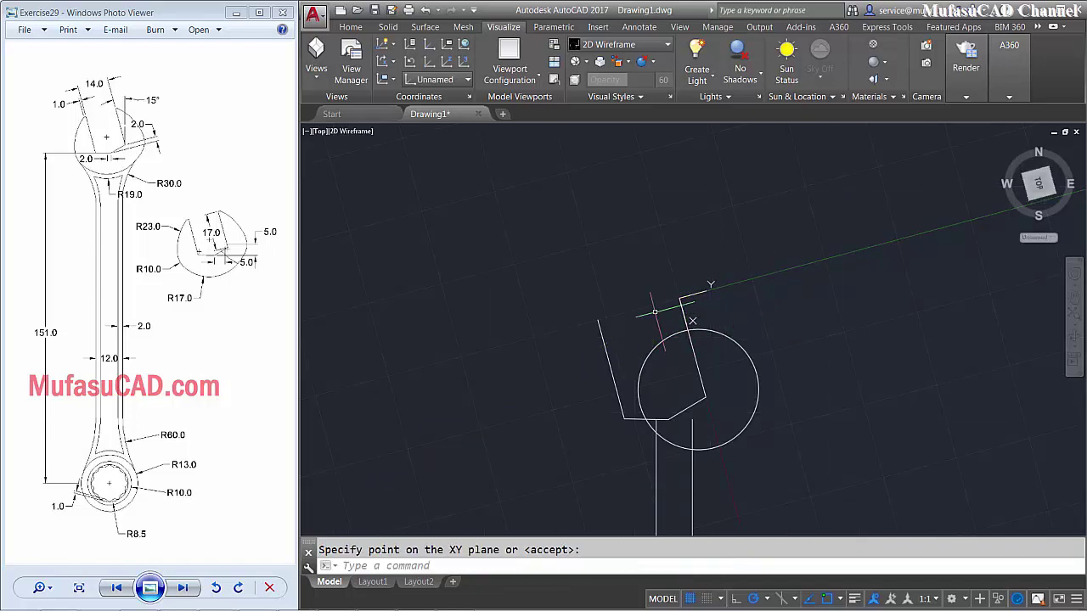
key(ctrl+z)
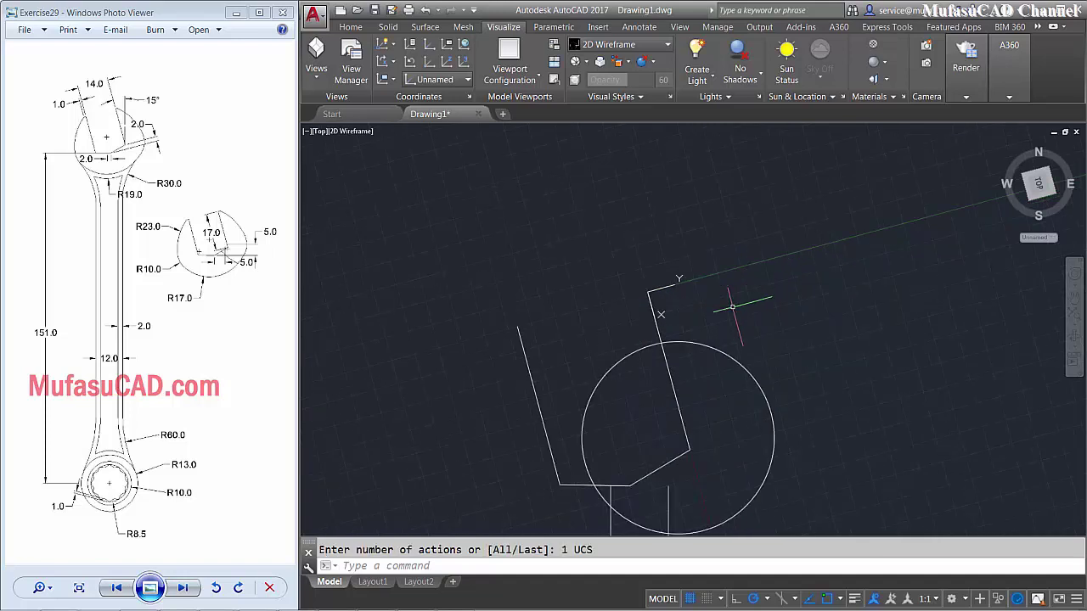
- Draw a 1-unit line upward from the jaw corner
text(l)
key(Return)
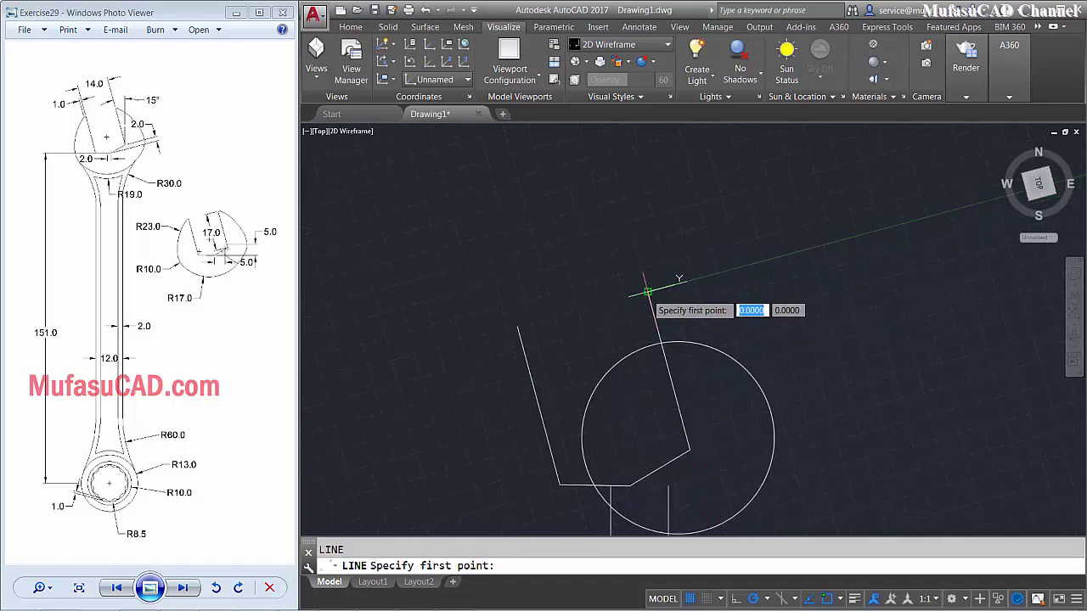
click(648, 293)
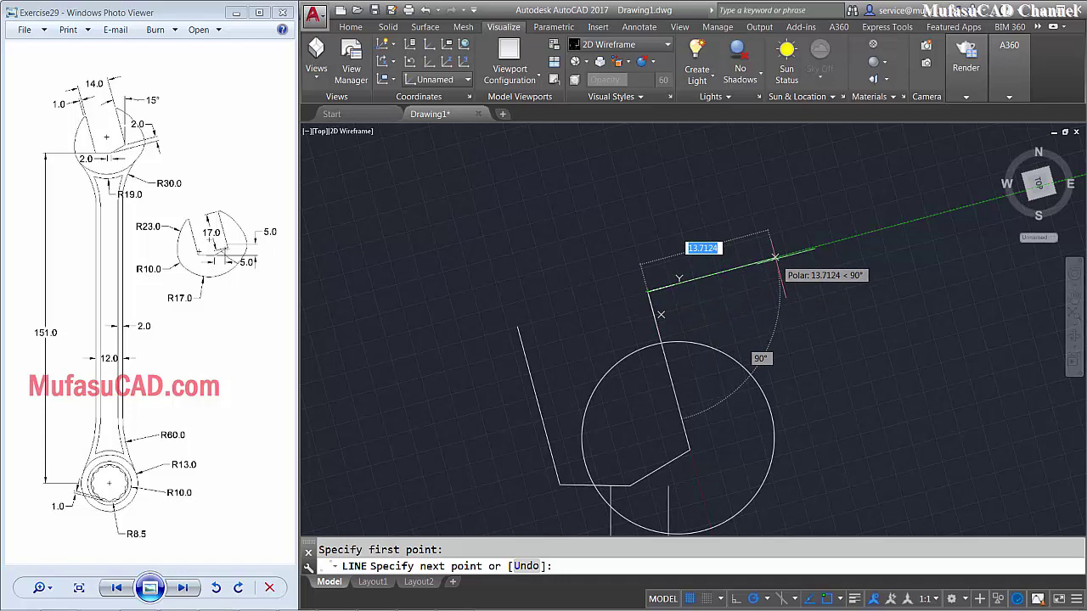
text(1)
key(Return)
text(ARC)
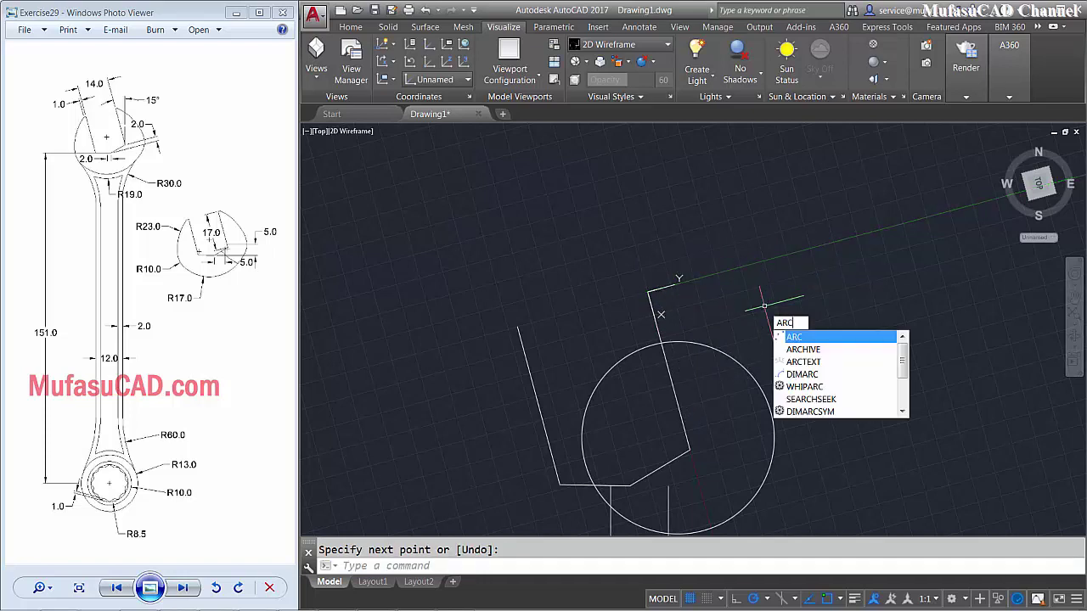
- Draw an R23 arc from the circle's right edge to the tip of the 1-unit line
key(Return)
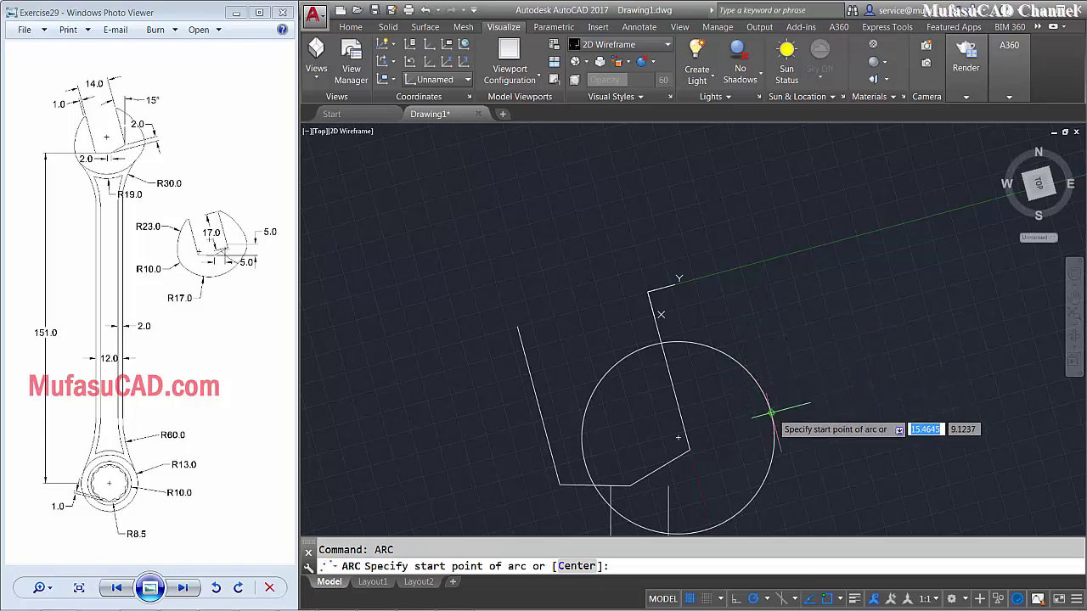
click(770, 413)
text(e)
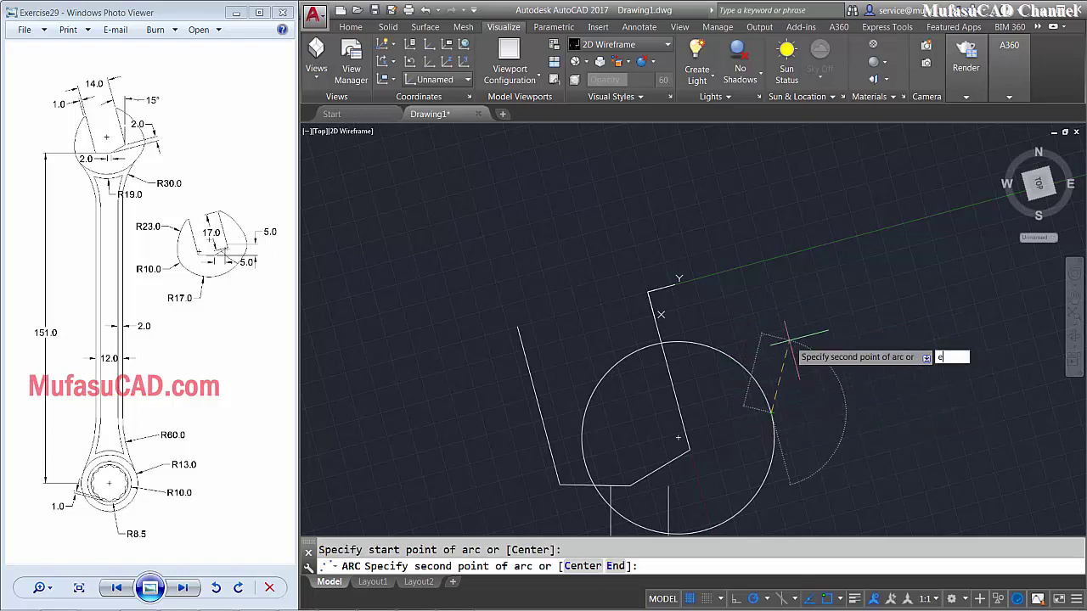
key(Return)
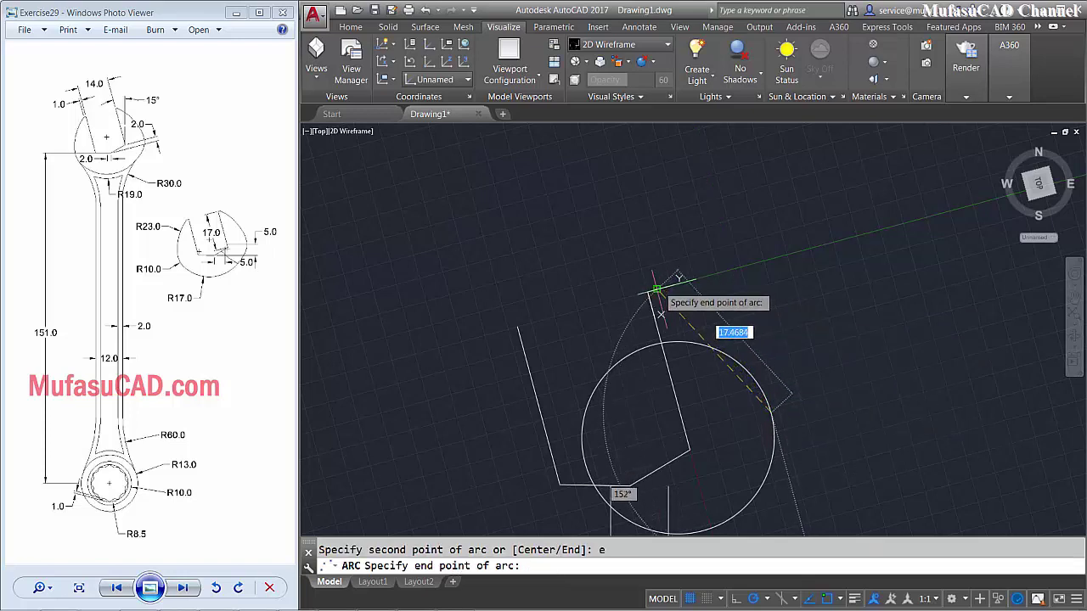
click(656, 290)
text(r)
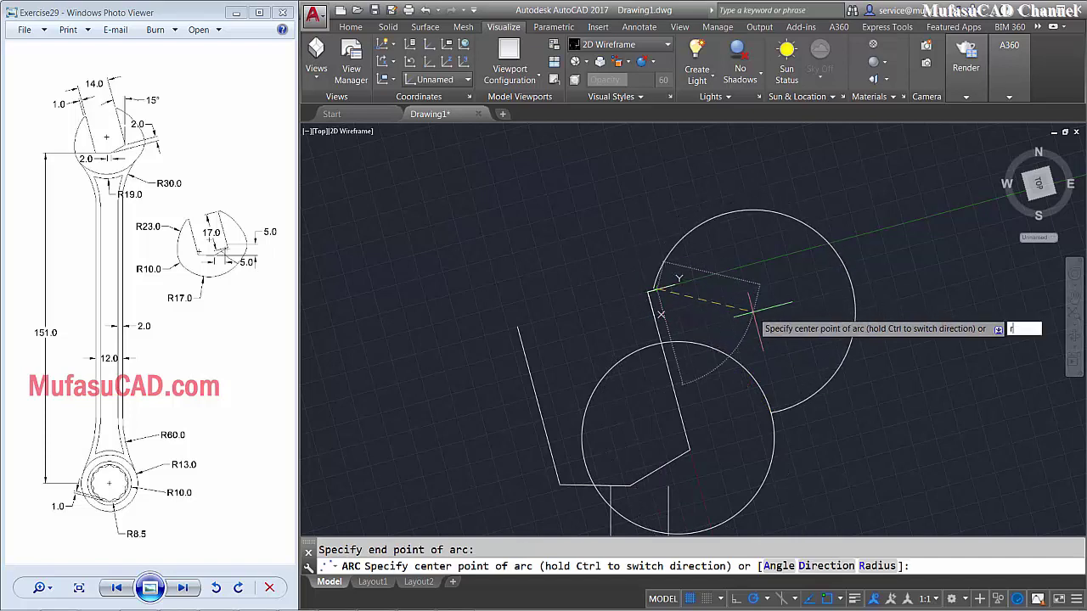
key(Return)
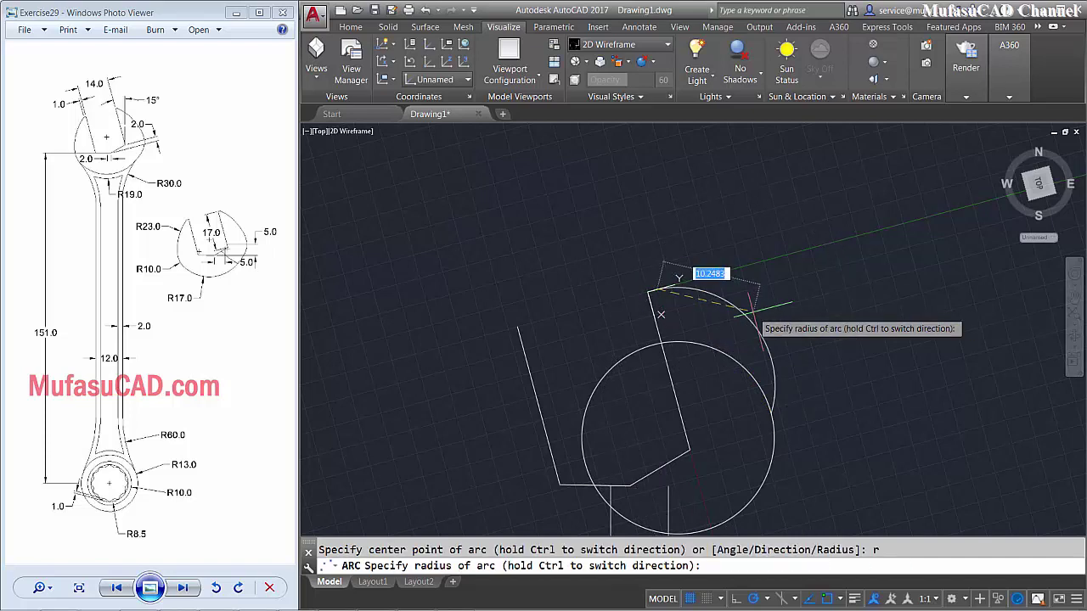
key(Return)
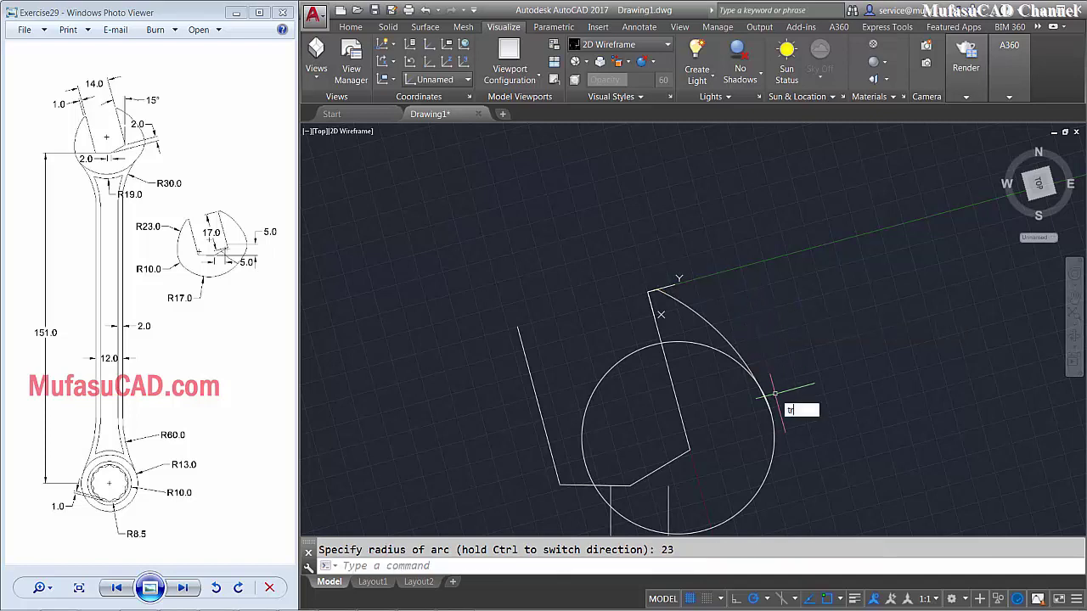
key(Return)
key(Return)
scroll(768, 396, up, 3)
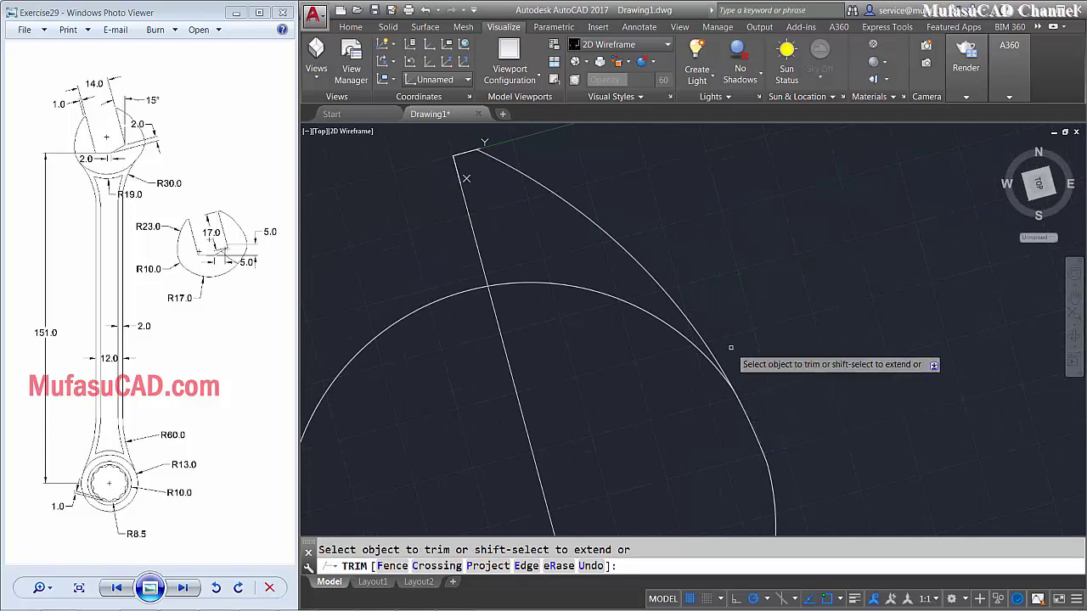
- Trim the circle pieces beyond the jaw edge and inside the jaw
click(650, 313)
scroll(758, 339, down, 3)
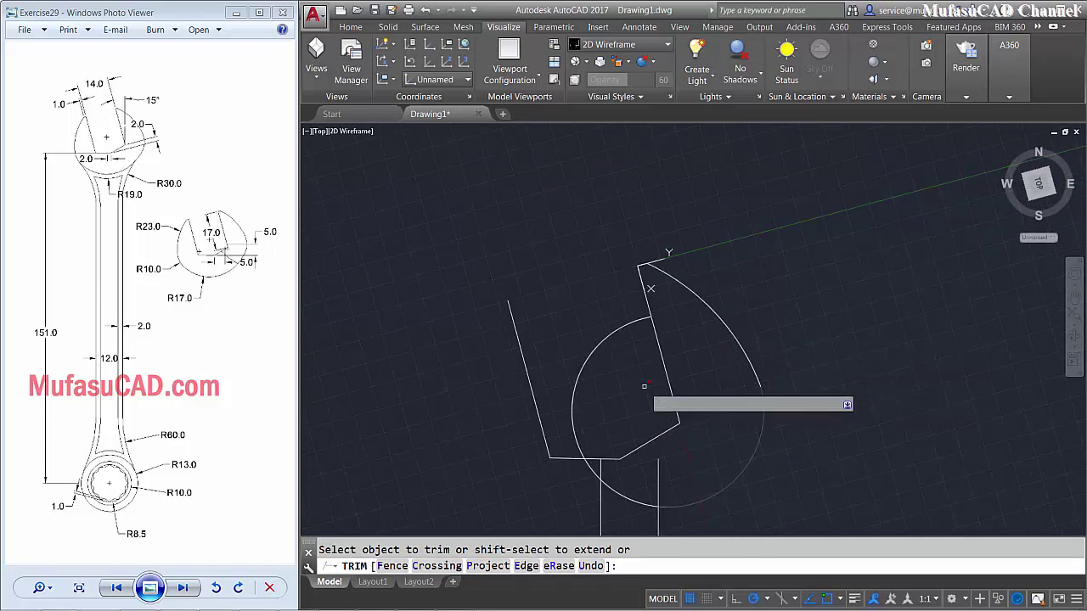
click(608, 336)
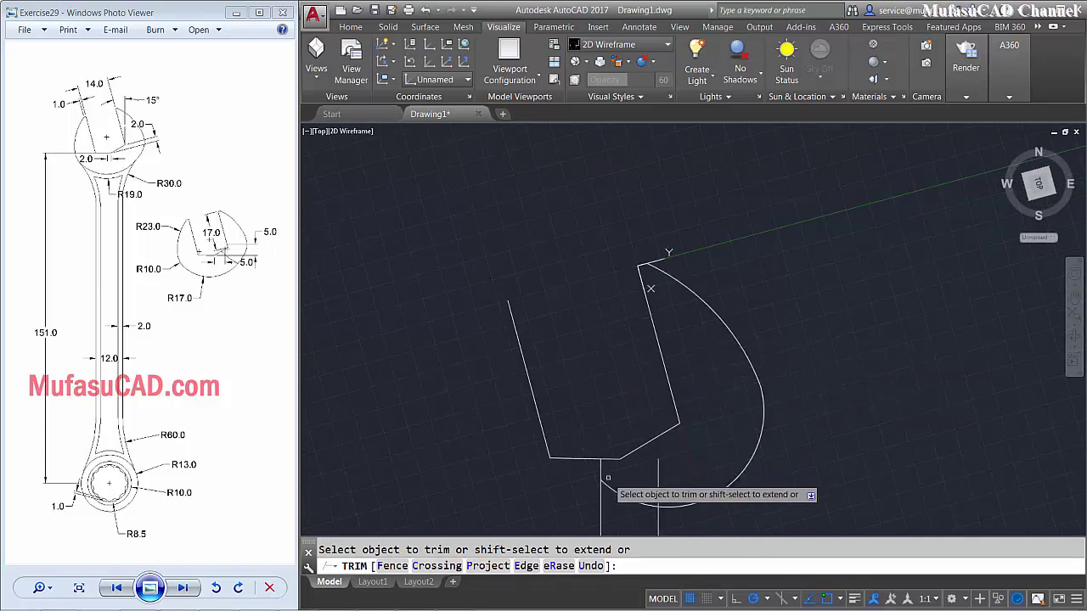
key(ctrl+y)
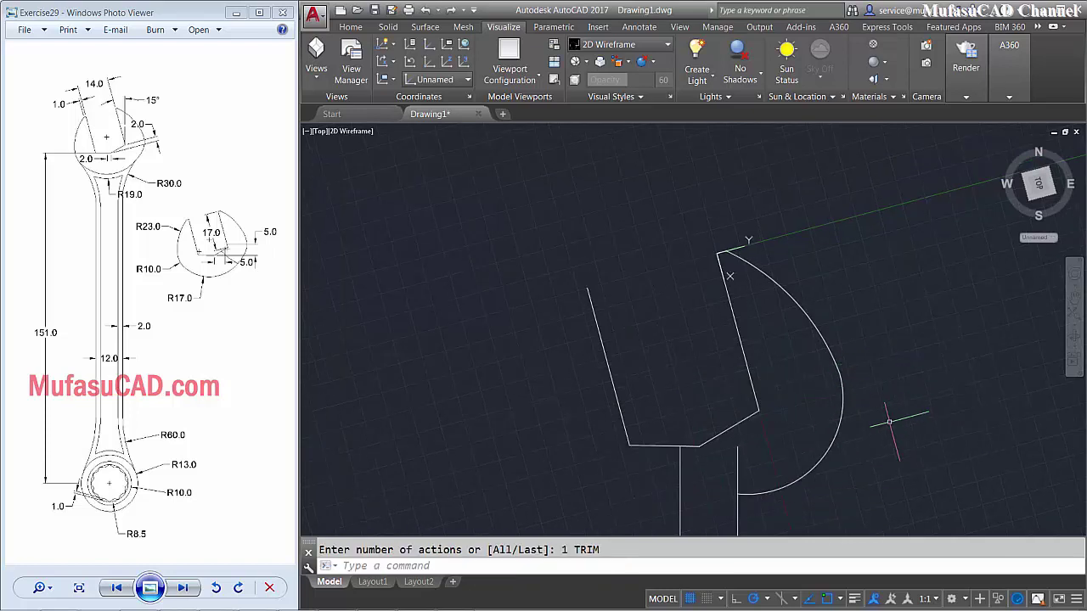
middle_drag(888, 421, 838, 333)
text(c)
key(Return)
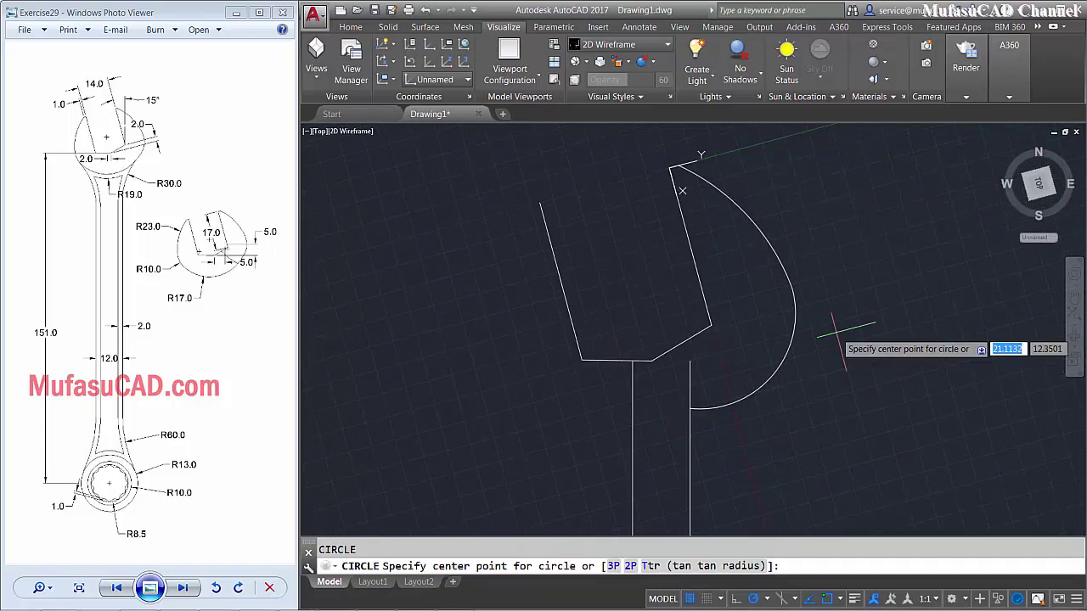
- Draw a radius-30 Ttr circle tangent to the jaw arc and the right handle line
key(Return)
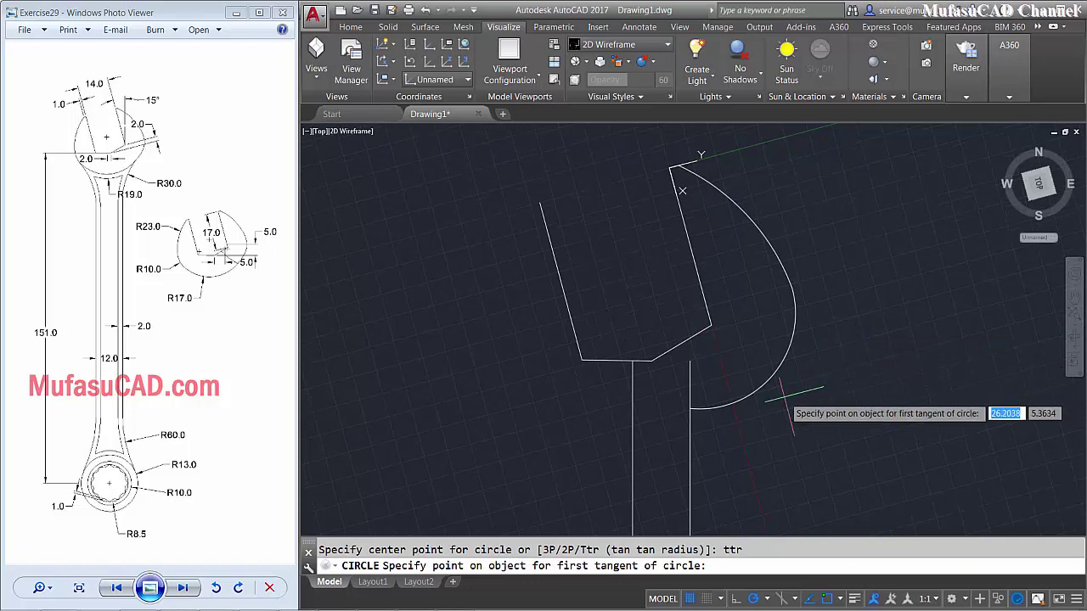
click(766, 380)
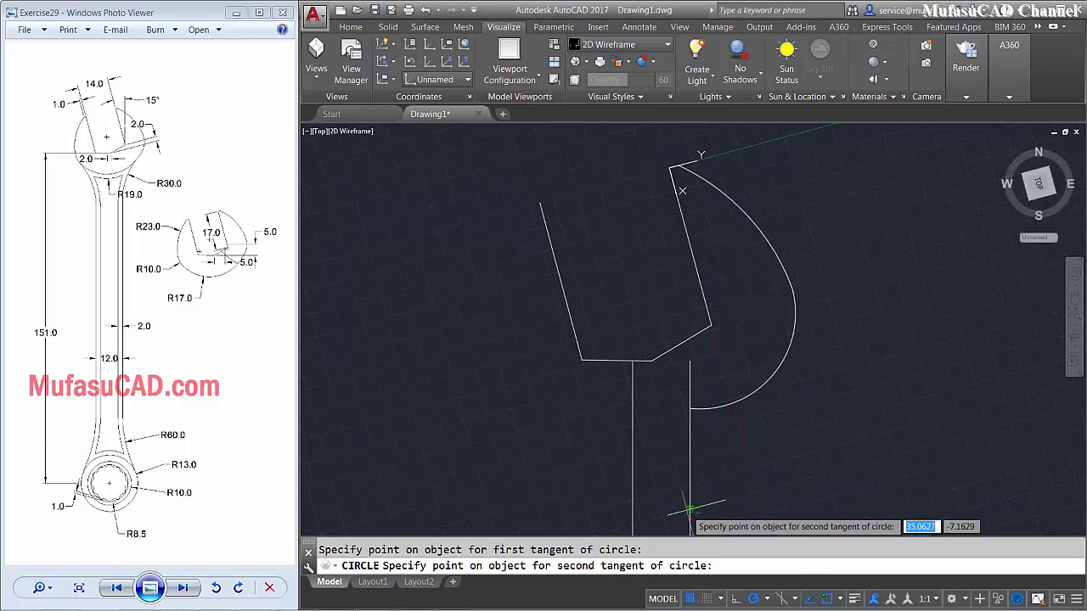
click(633, 512)
text(30)
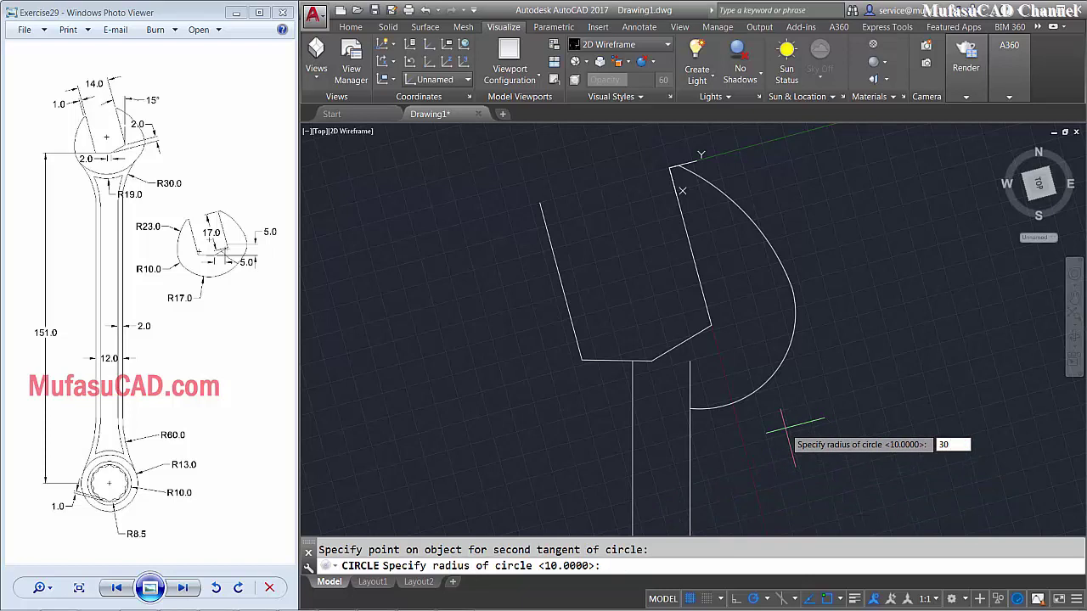
key(Return)
scroll(844, 413, down, 3)
scroll(849, 450, down, 2)
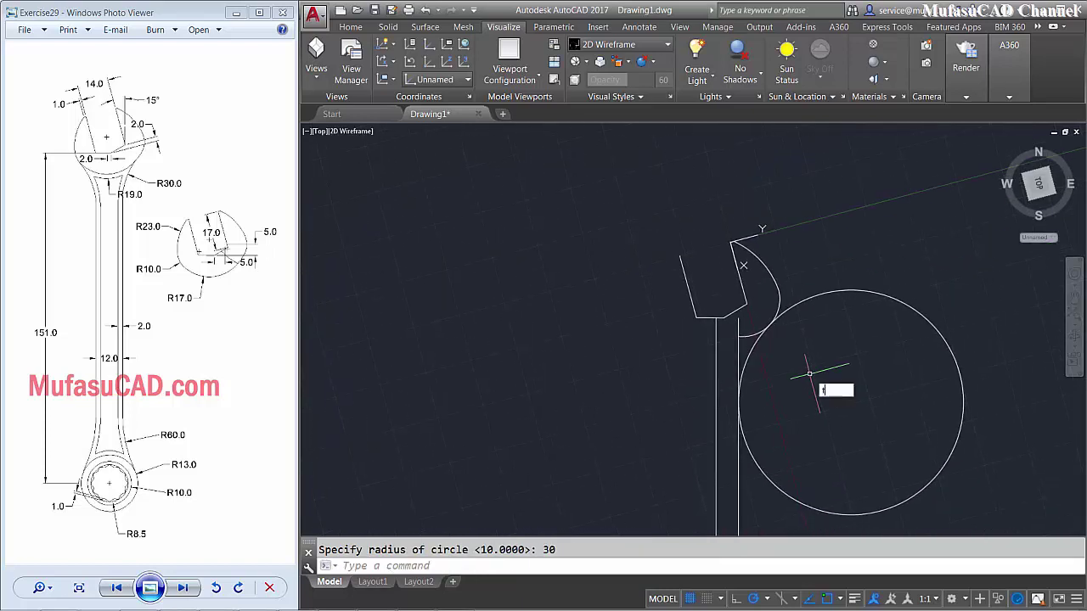
- Trim the unwanted part of the R30 circle and the short leftover line piece
text(r)
key(Return)
key(Return)
click(962, 338)
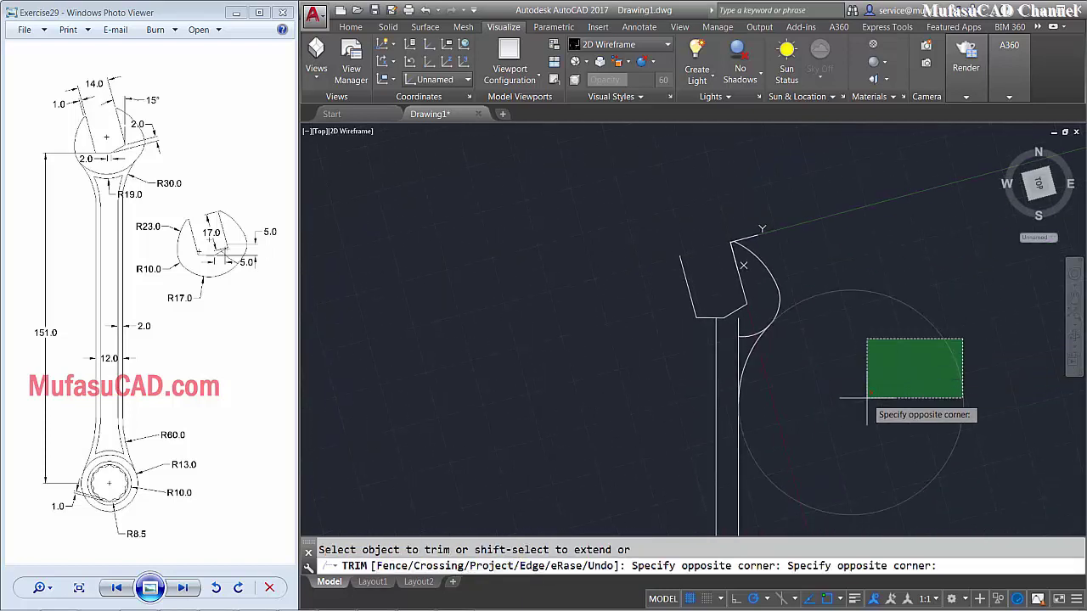
click(866, 398)
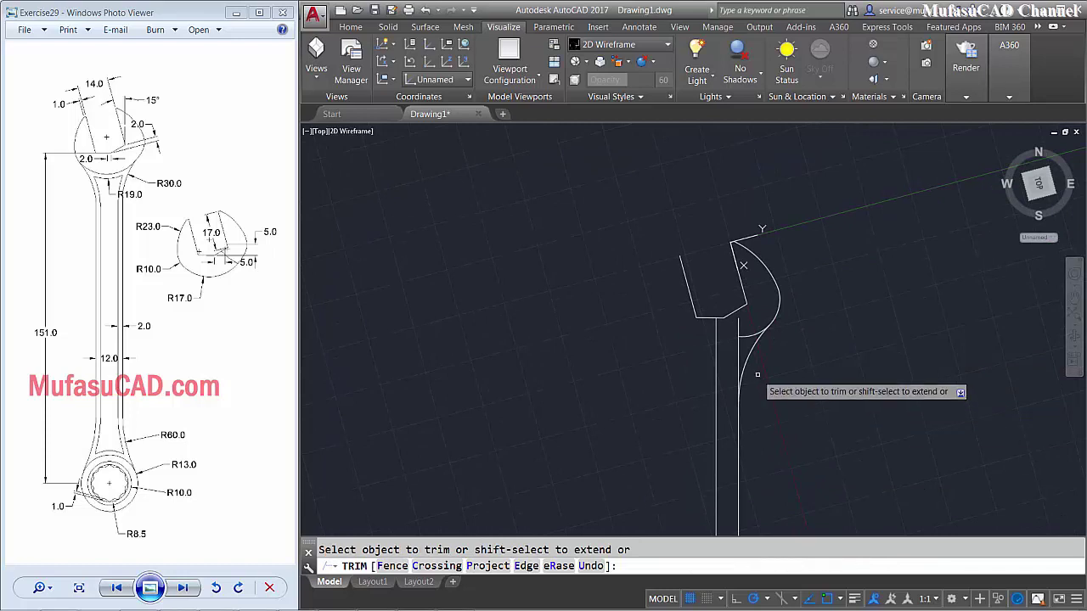
click(737, 336)
key(Return)
middle_drag(808, 332, 840, 398)
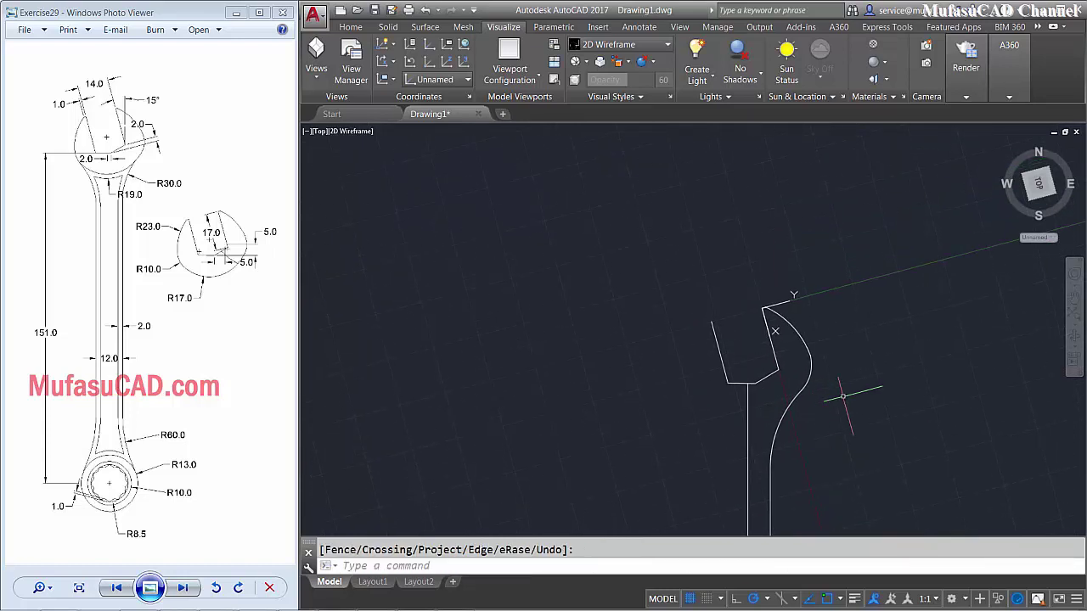
text(MI)
key(Return)
- Mirror the jaw's outer arc and curves about a vertical line through the jaw corner, keeping originals
click(837, 331)
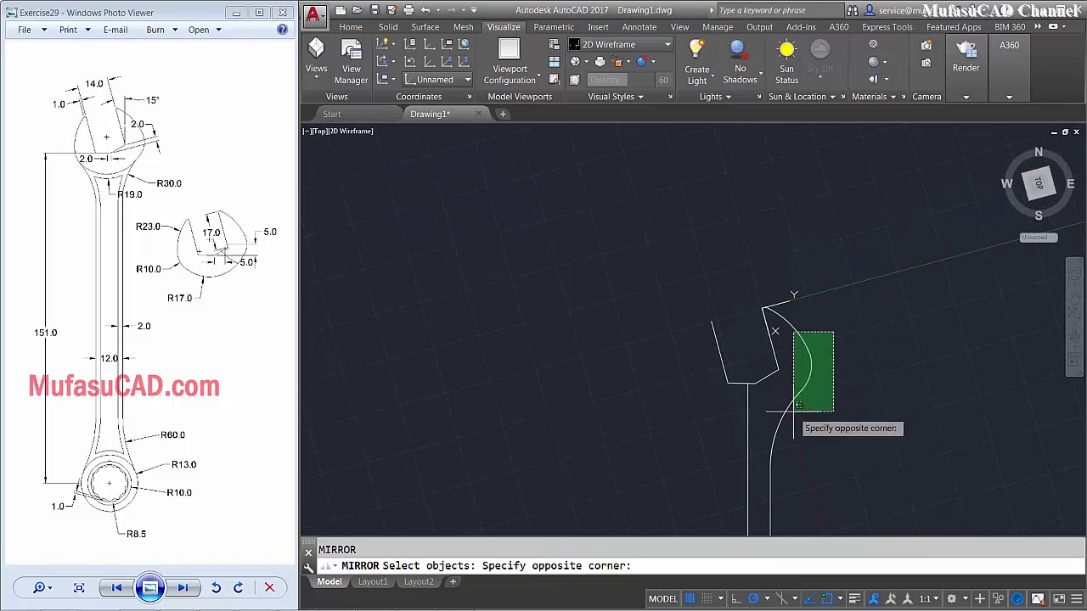
click(761, 298)
scroll(771, 321, up, 3)
click(788, 358)
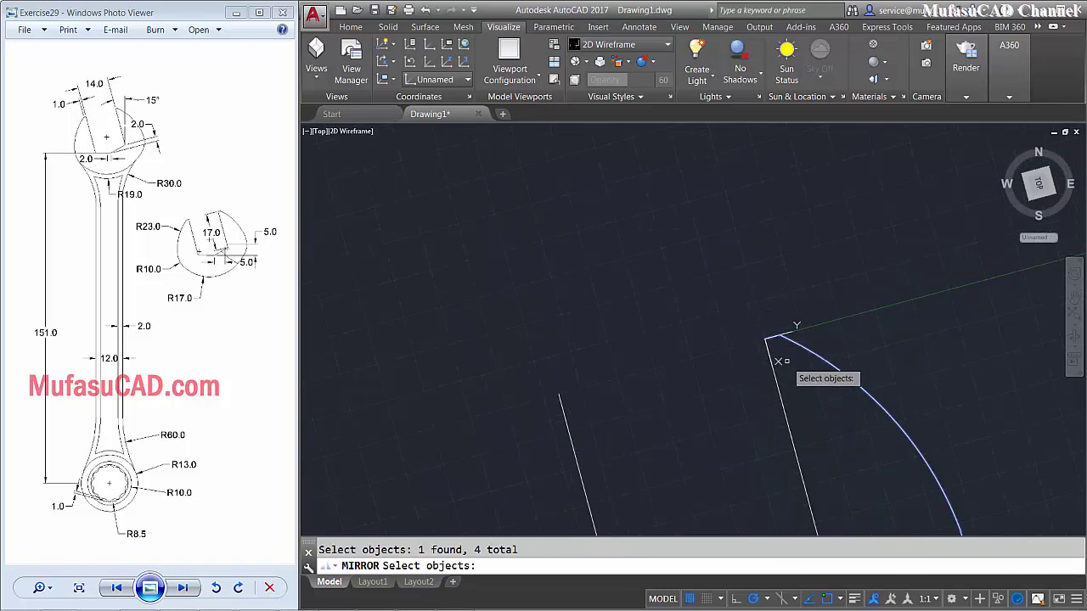
scroll(803, 399, down, 2)
middle_drag(807, 413, 824, 307)
key(Return)
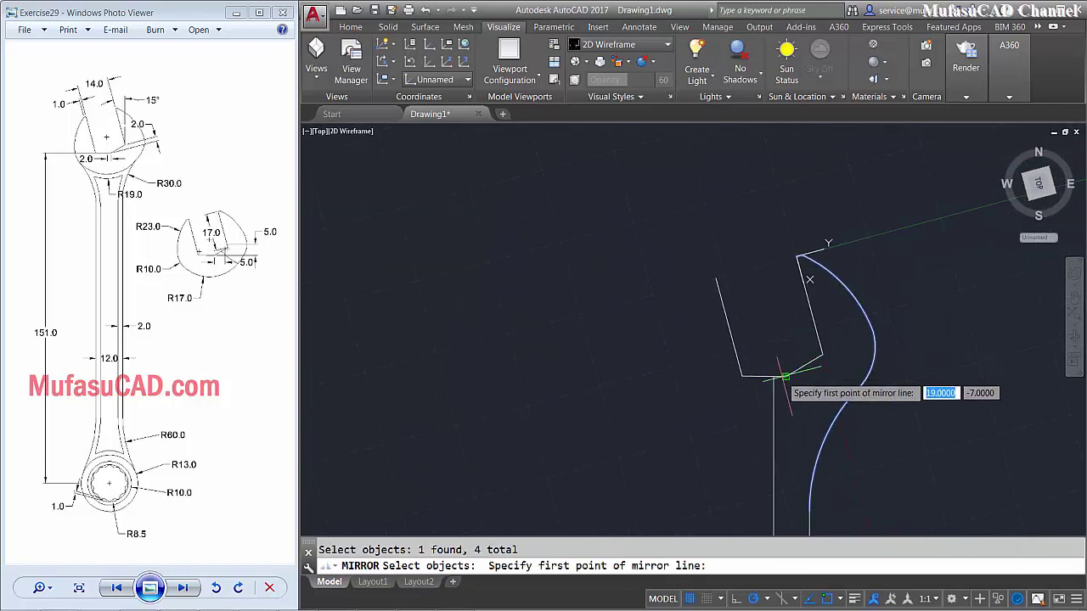
click(784, 376)
click(774, 303)
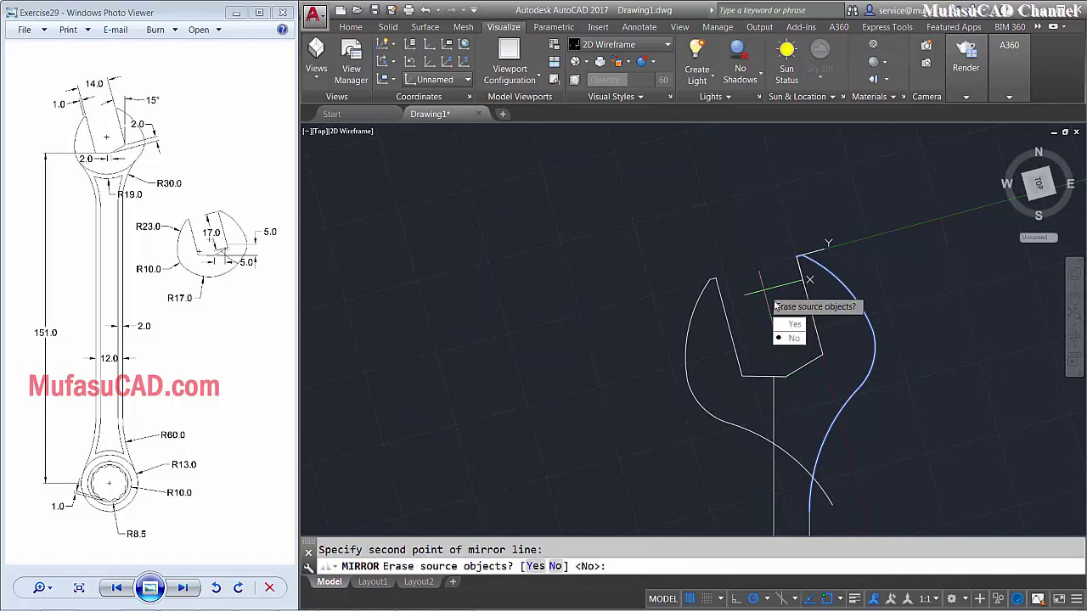
key(Return)
scroll(775, 306, down, 2)
scroll(798, 297, down, 2)
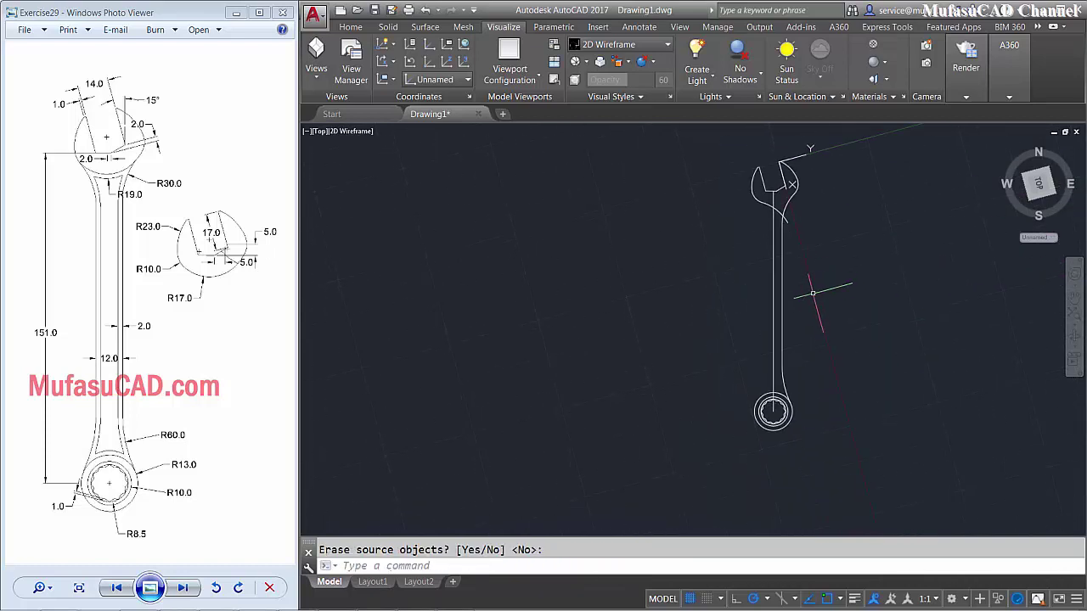
middle_drag(822, 243, 804, 321)
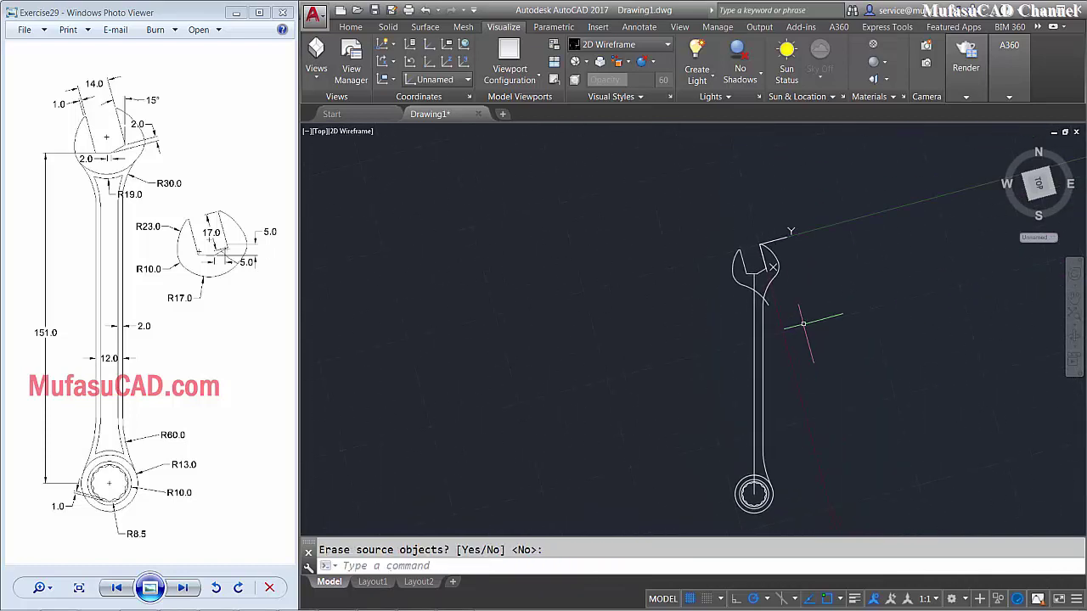
- Reset the UCS to World and mirror the handle side lines about a vertical line through the ring centre
key(Return)
key(Return)
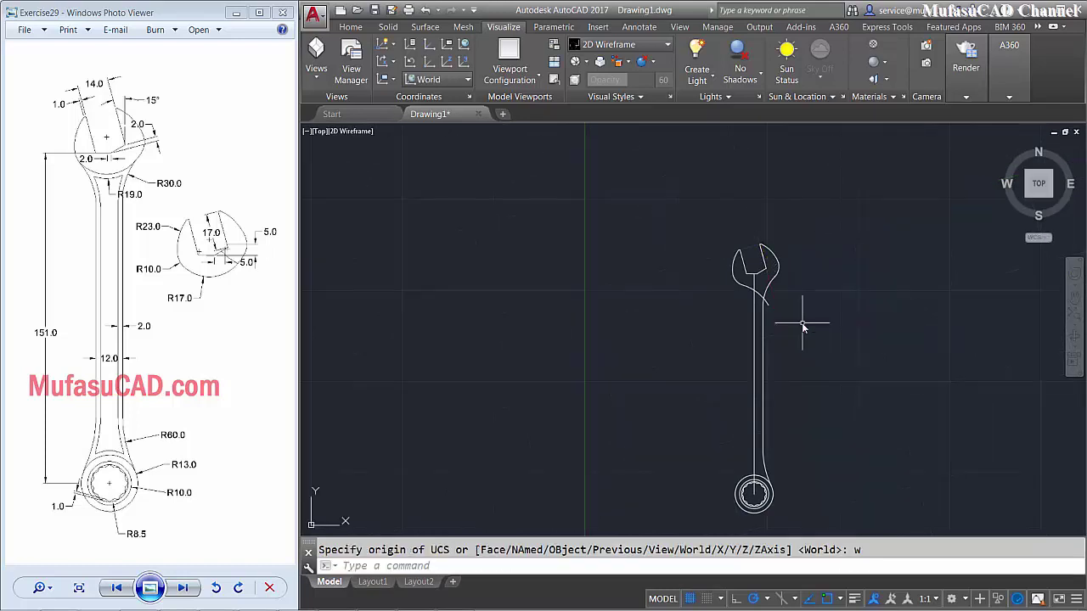
key(Return)
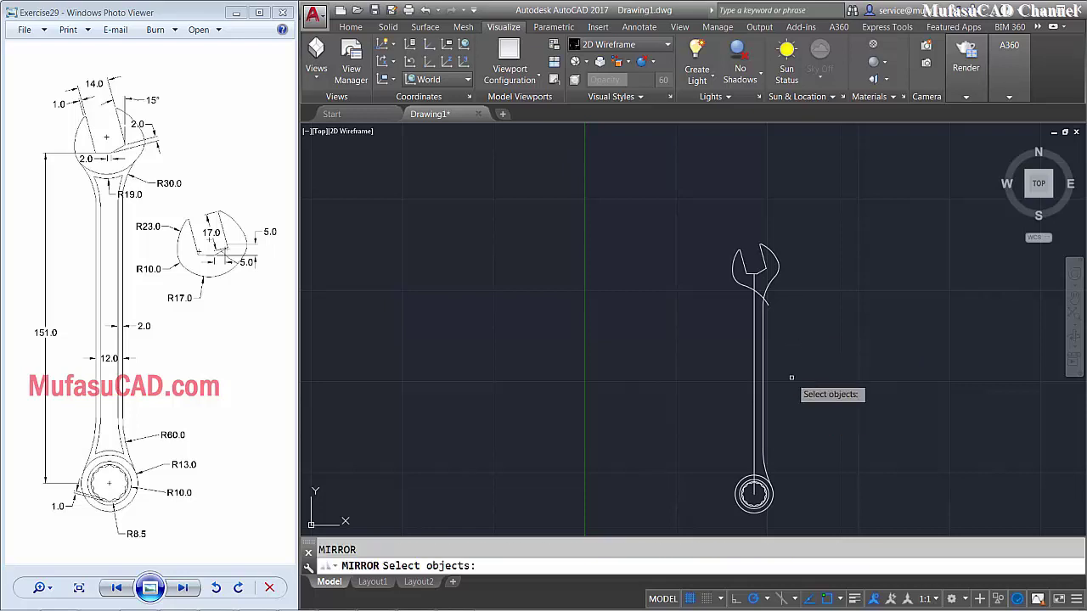
click(779, 433)
click(757, 472)
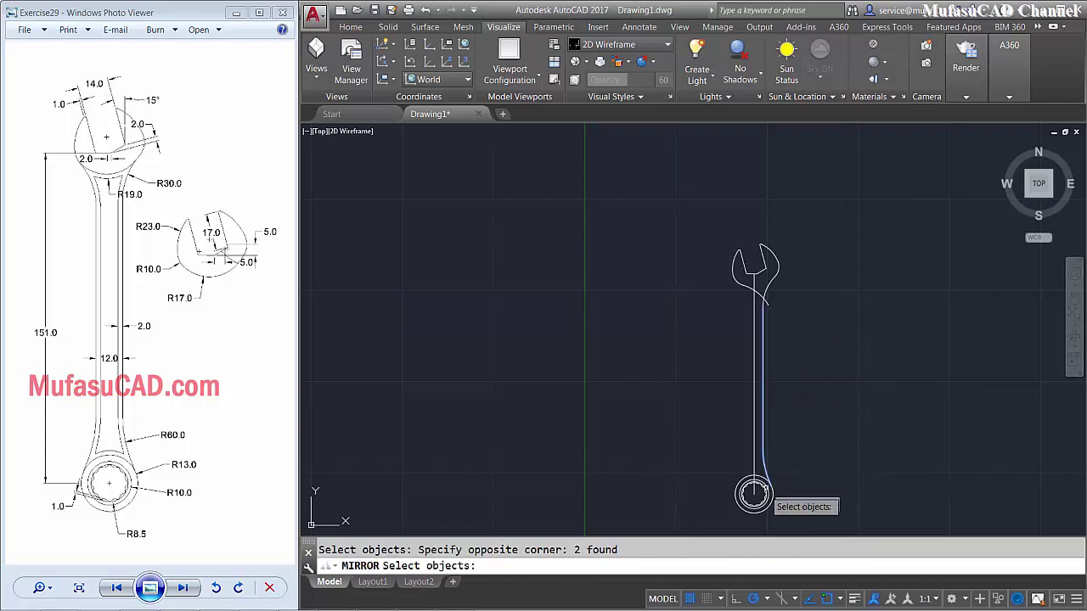
key(Return)
click(754, 494)
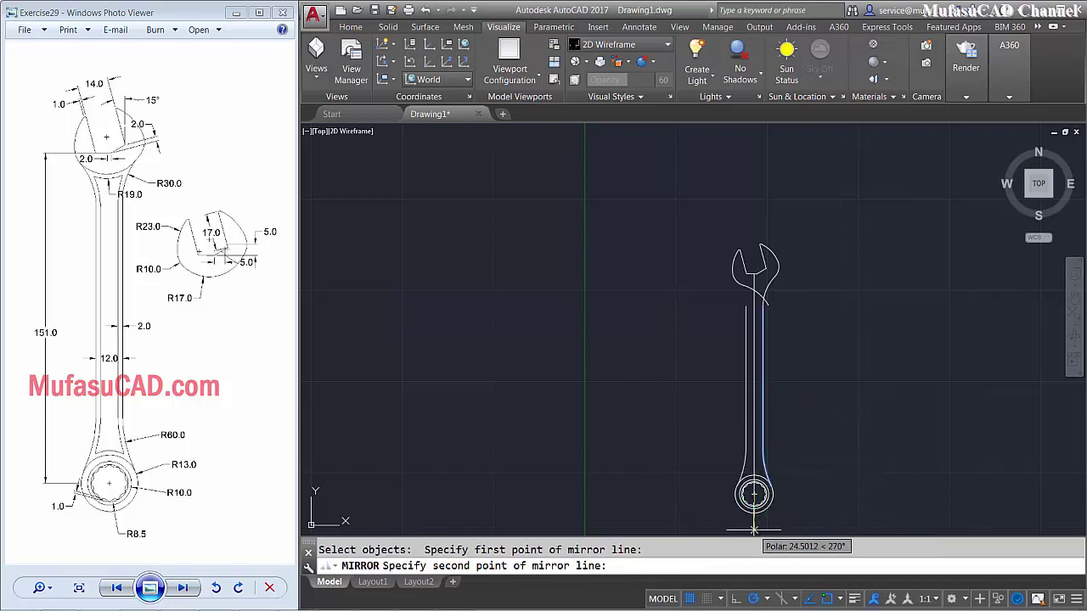
click(754, 518)
key(Return)
scroll(728, 297, up, 4)
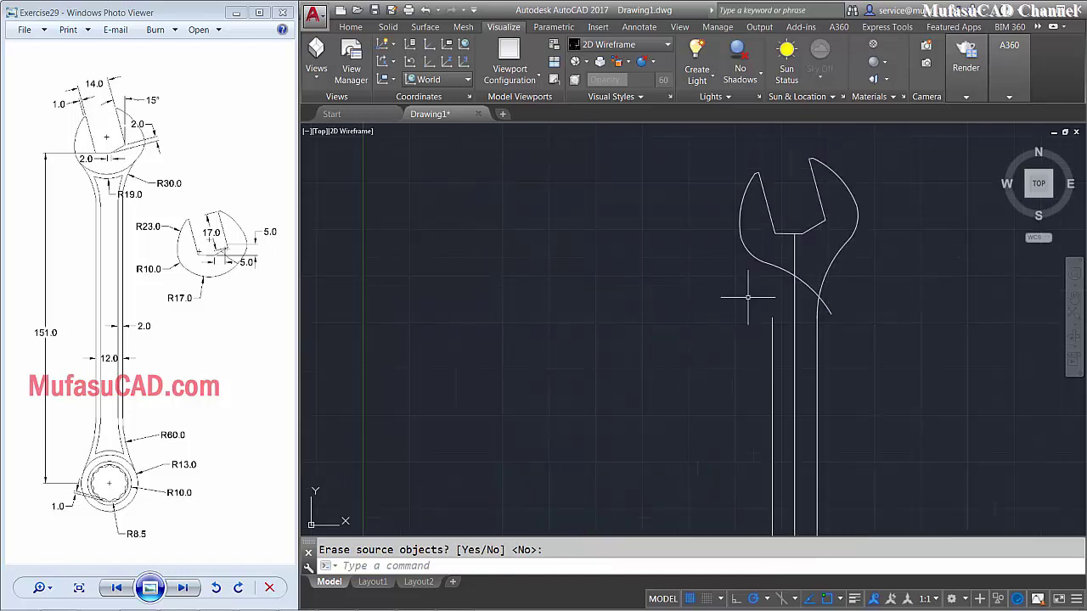
middle_drag(748, 297, 748, 342)
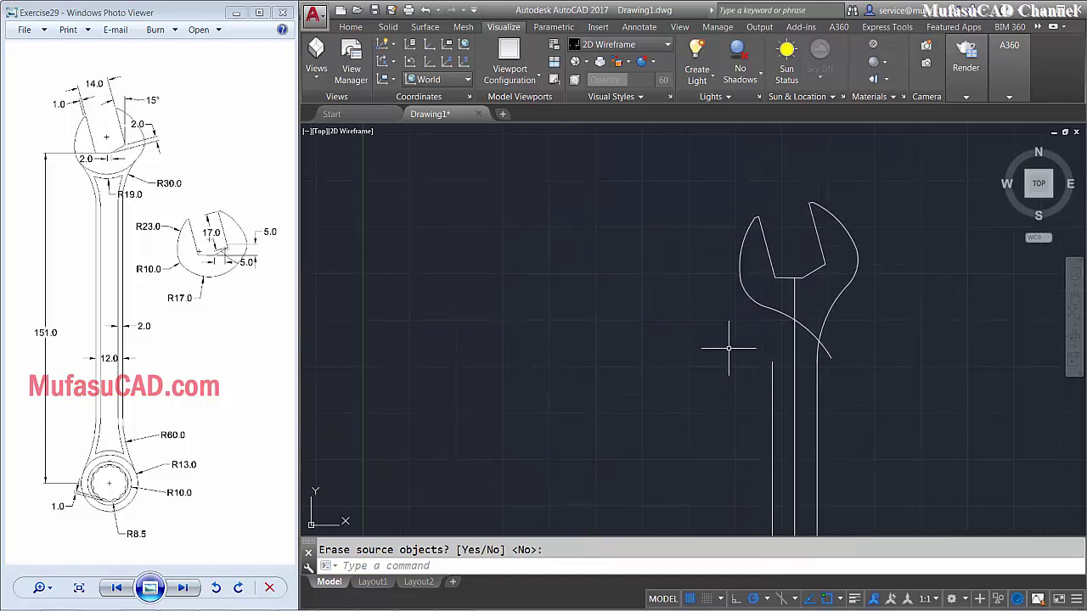
text(C)
- Draw a radius-30 circle tangent to the wrench head's left curve and the left handle line
key(Return)
text(ttr)
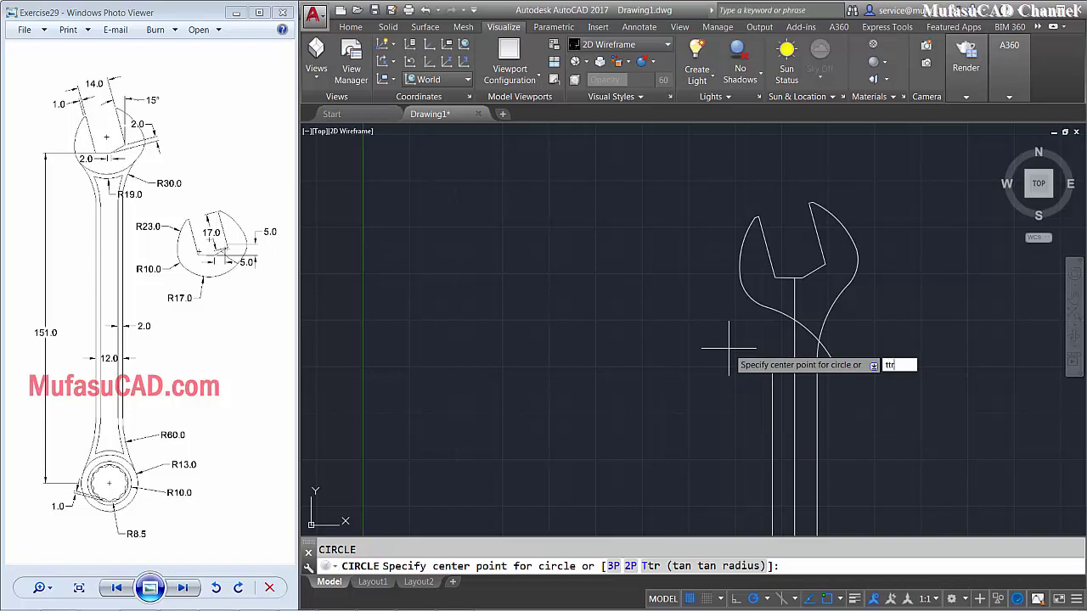
key(Return)
click(754, 300)
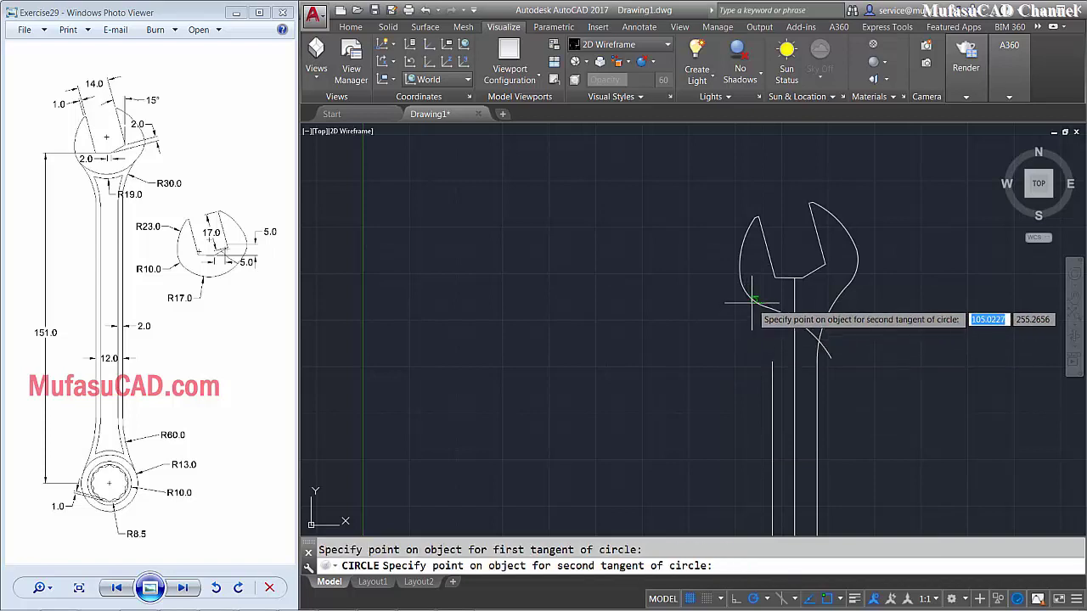
click(770, 386)
text(30)
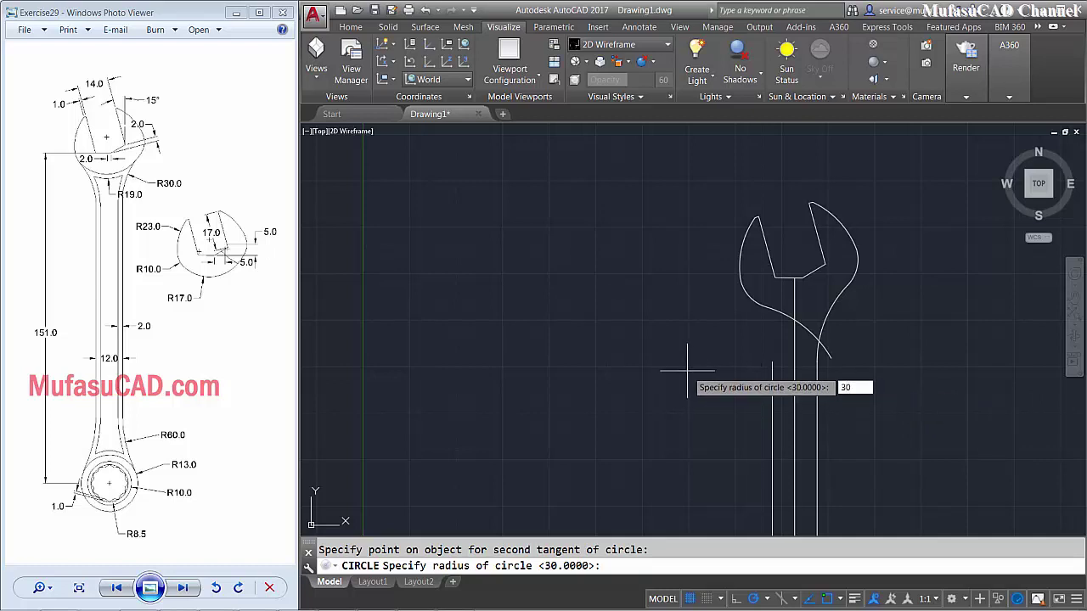
key(Return)
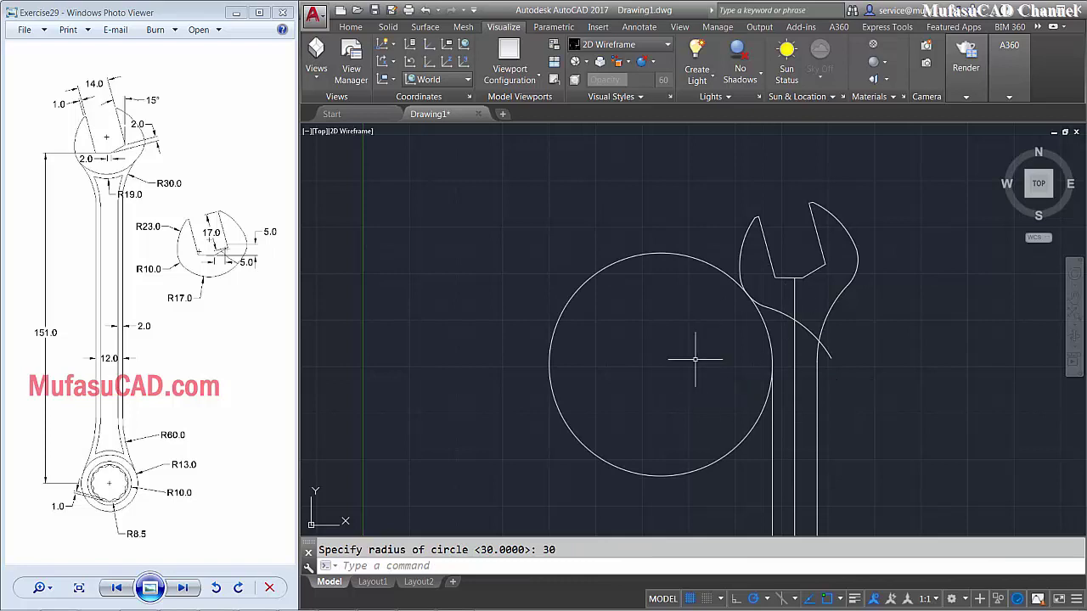
text(tr)
key(Return)
key(Return)
- Trim the R30 circle, the diagonal curve beside the handle and the excess left curve
click(674, 310)
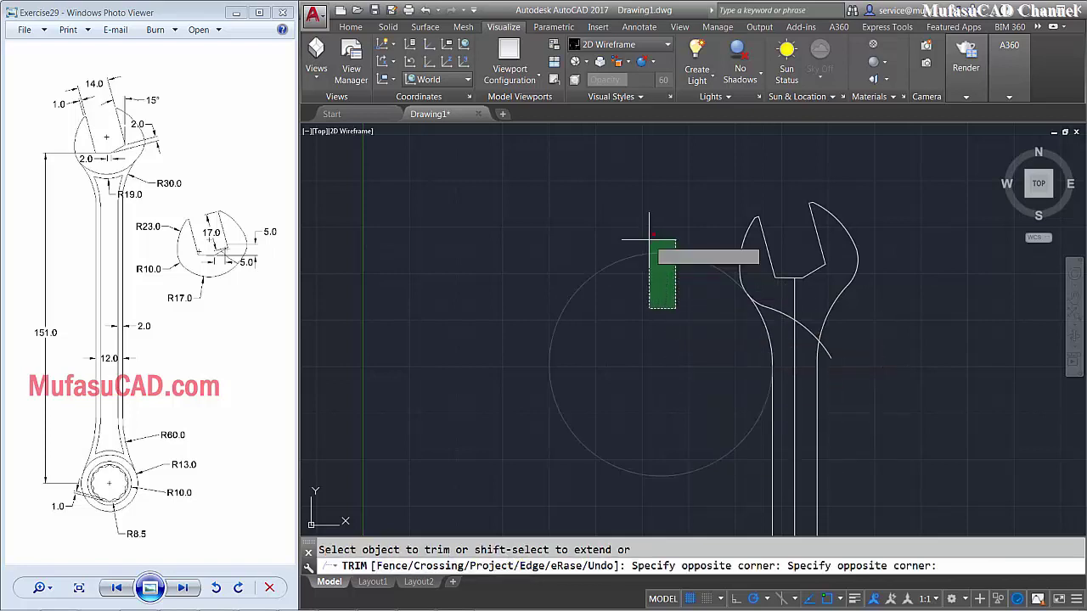
click(650, 239)
scroll(774, 365, down, 5)
scroll(765, 365, up, 8)
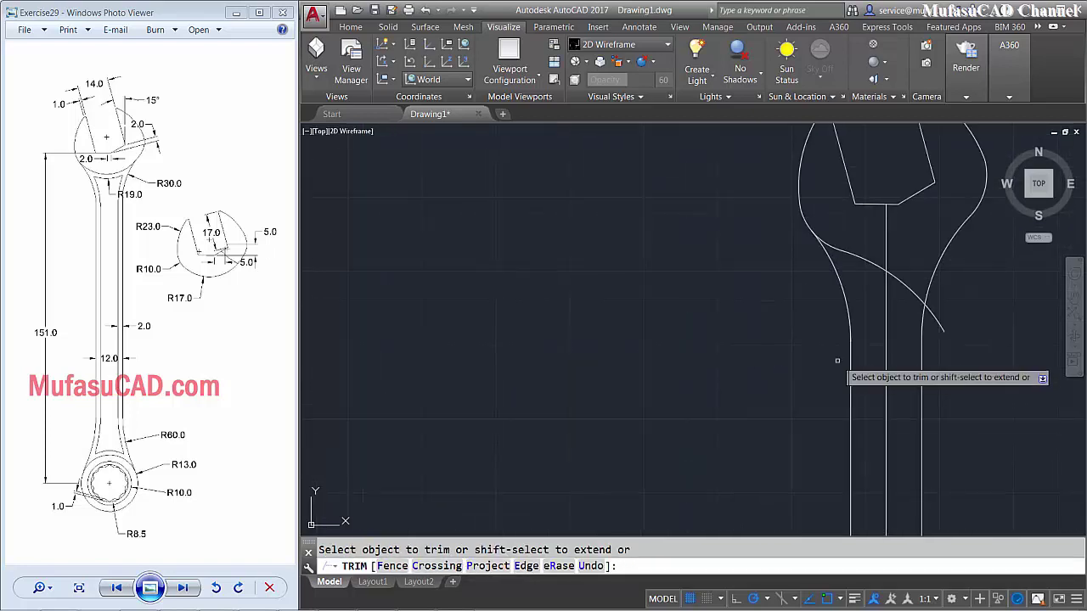
scroll(849, 365, up, 5)
scroll(876, 341, up, 3)
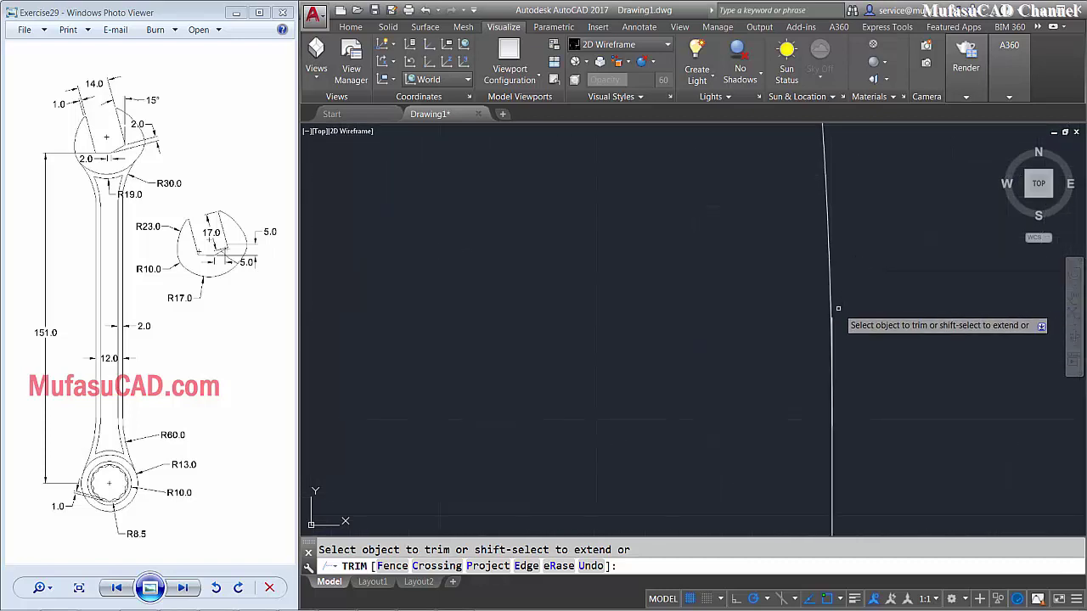
scroll(866, 325, down, 2)
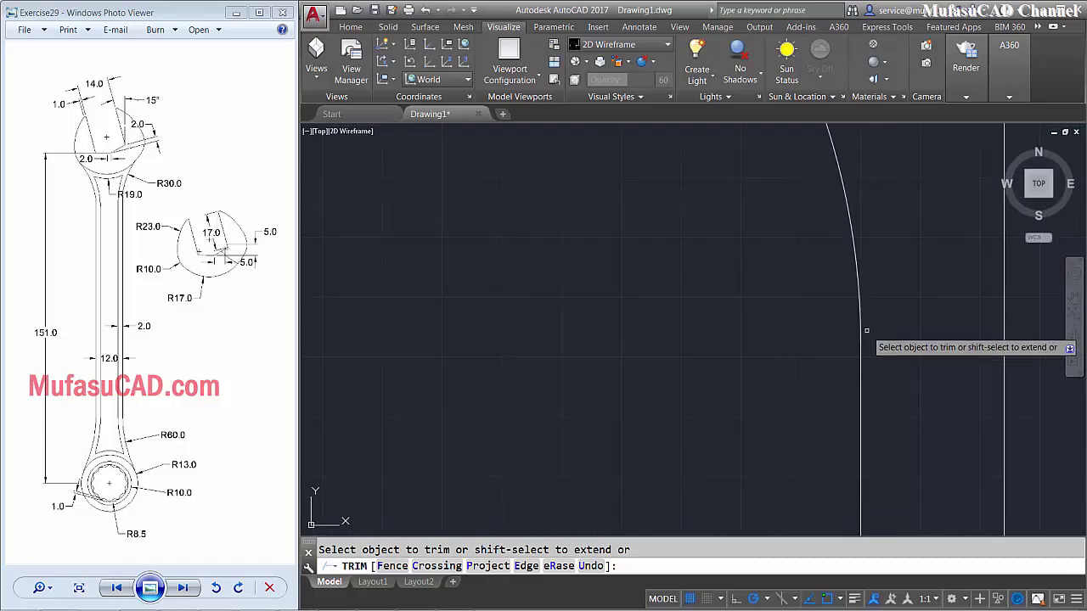
scroll(869, 331, down, 3)
middle_drag(868, 333, 839, 372)
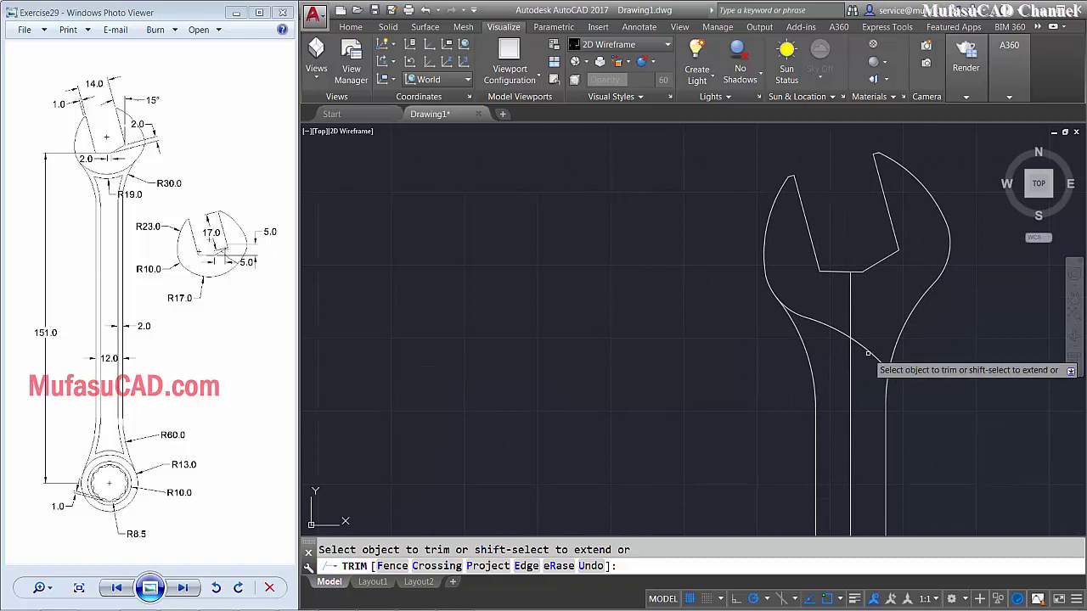
click(871, 357)
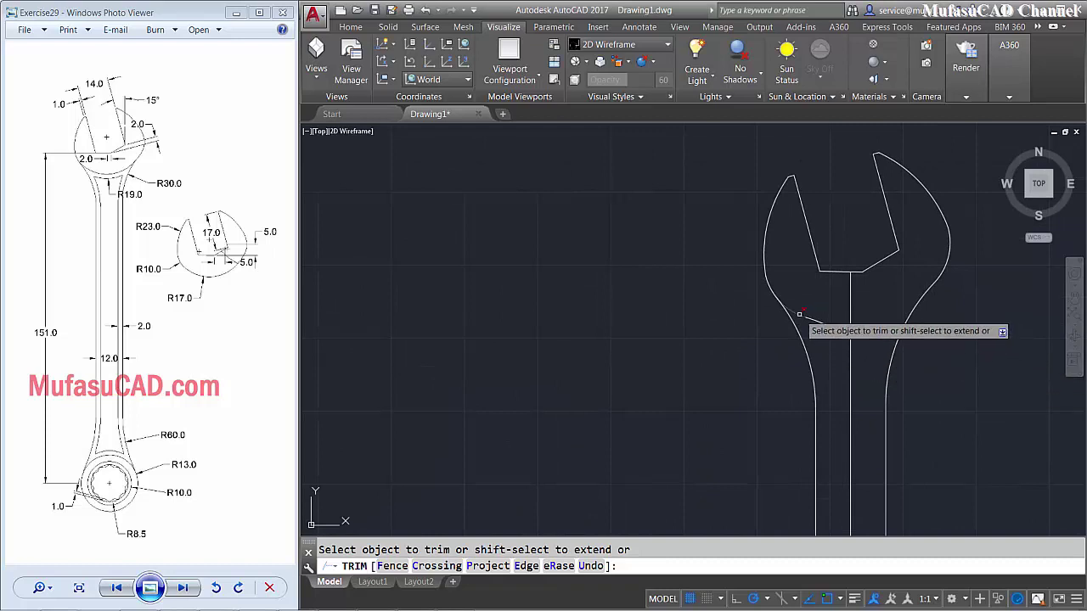
click(796, 313)
- Erase the leftover centre line and short diagonal construction line
click(857, 317)
click(836, 345)
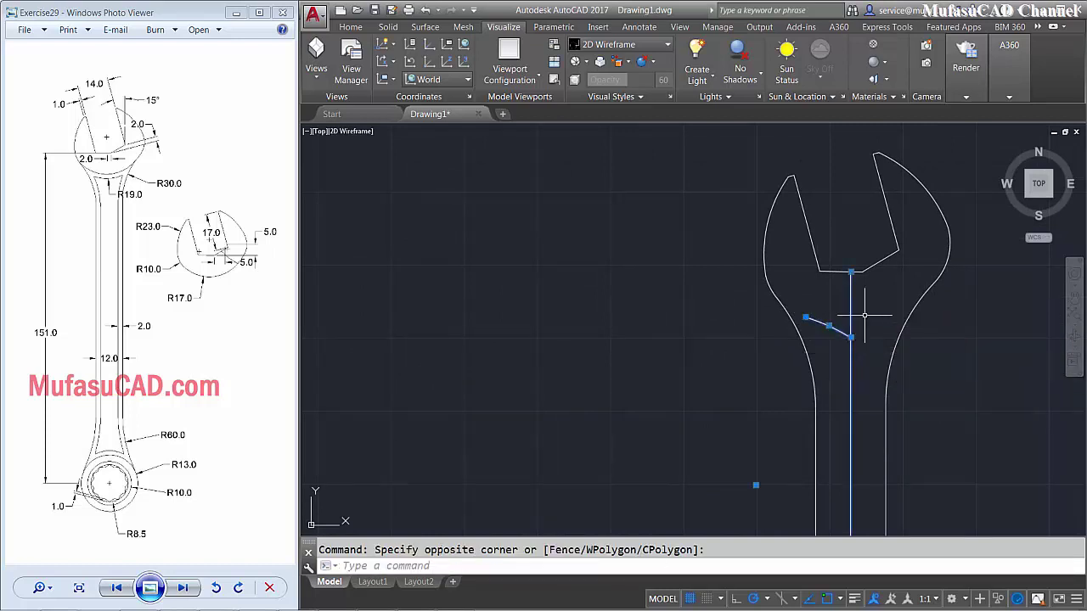
key(Delete)
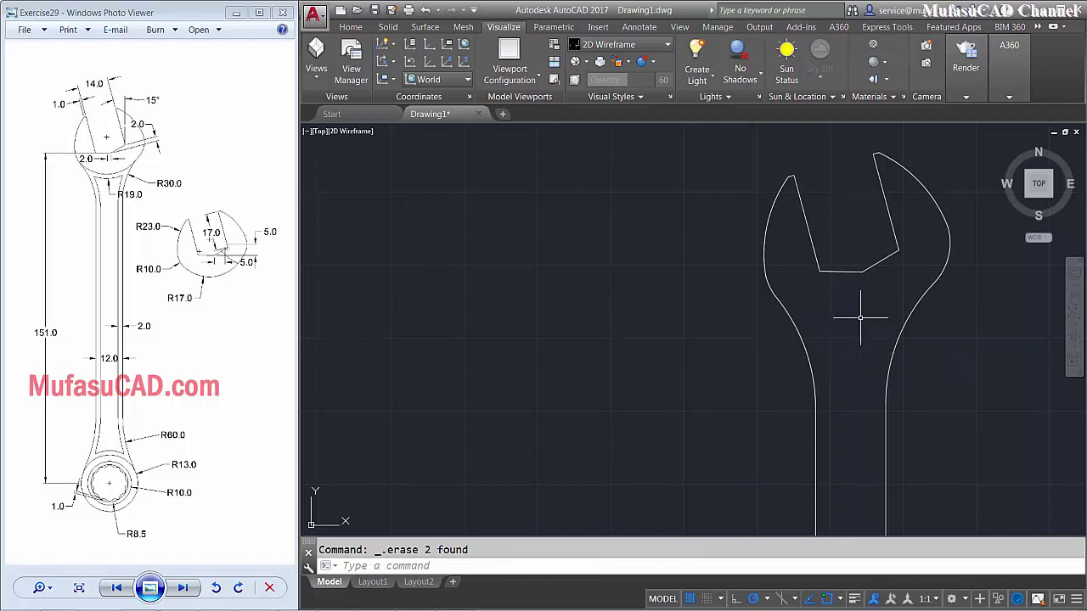
text(c)
- Draw a radius-17 circle tangent to the left and right neck curves using Ttr
key(Return)
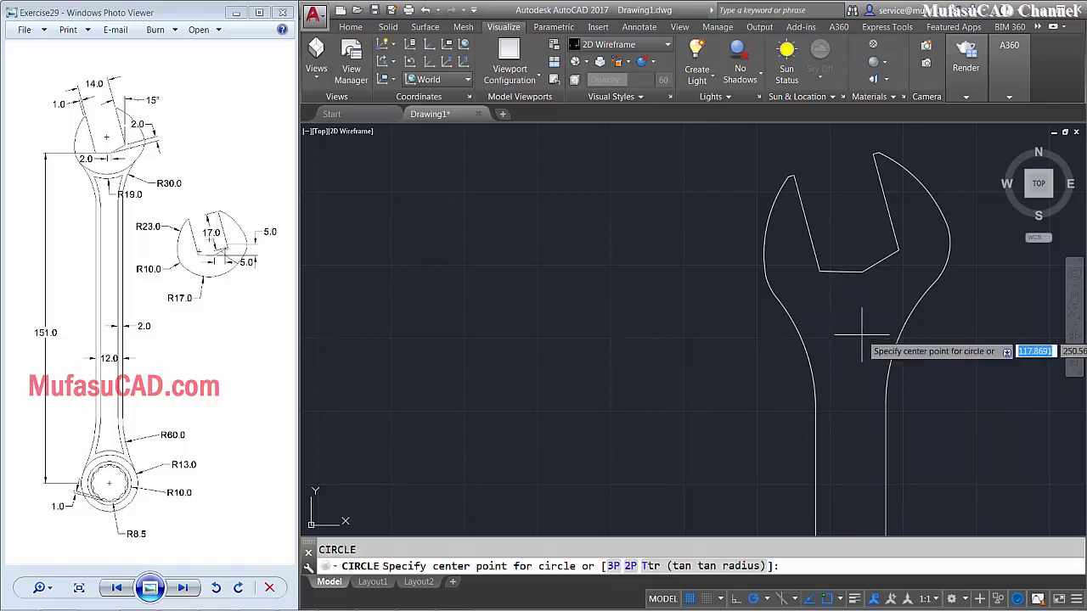
key(Return)
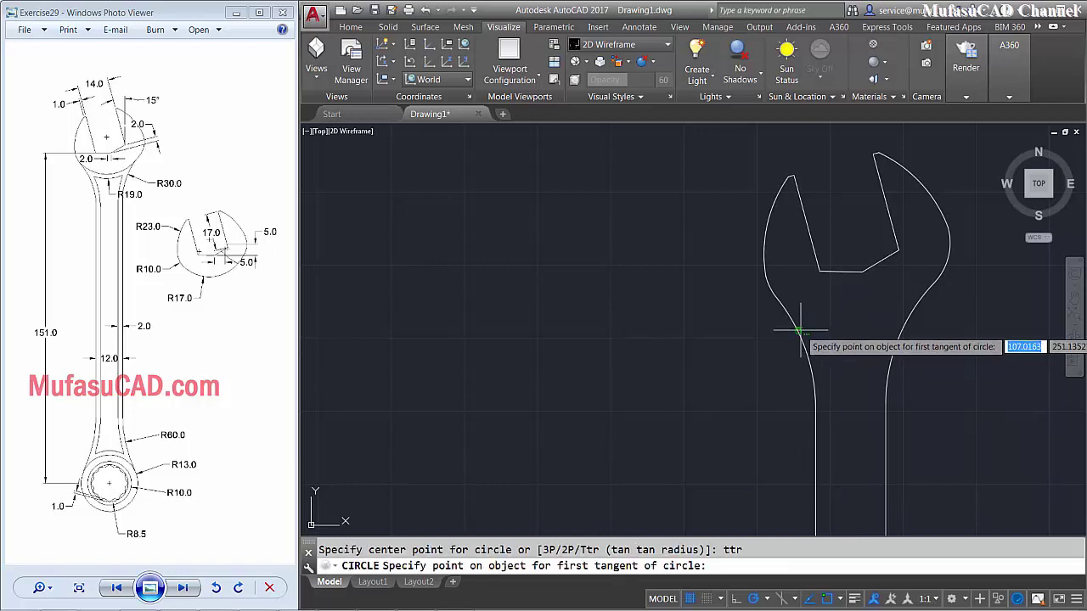
click(798, 326)
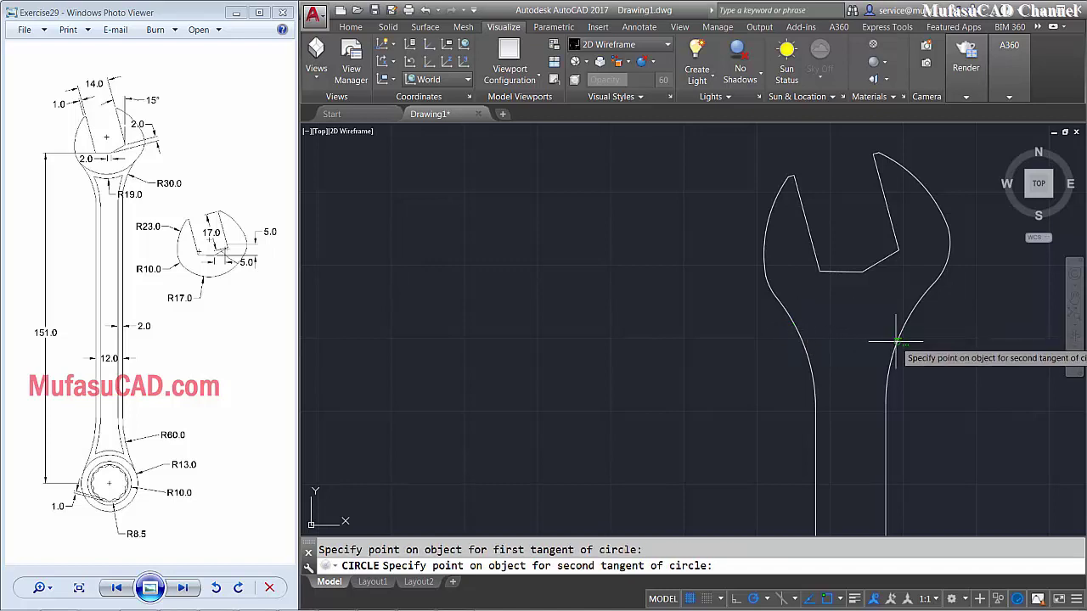
click(896, 340)
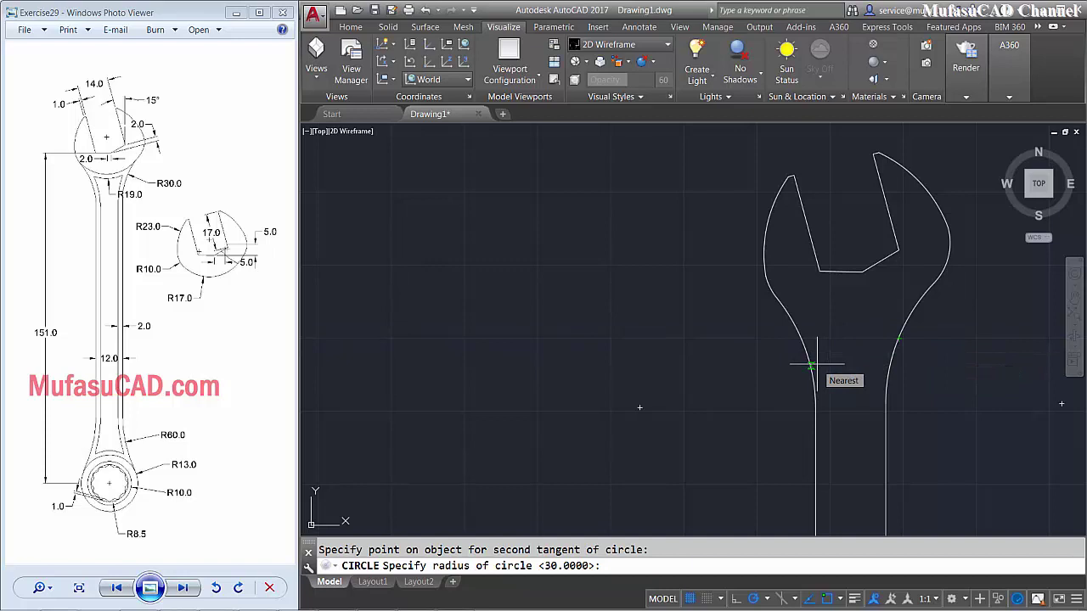
text(17)
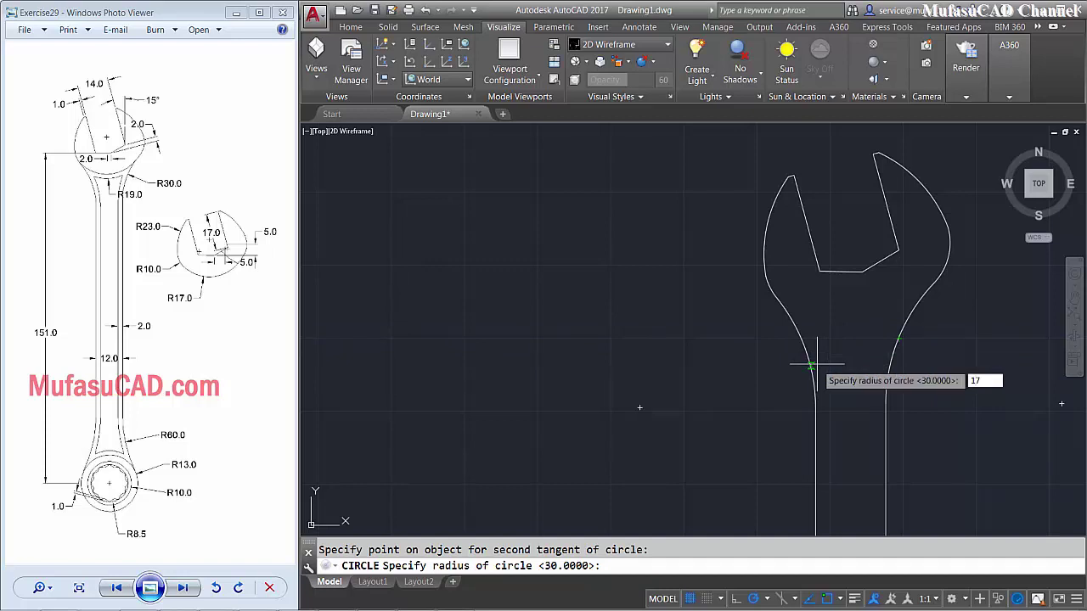
key(Return)
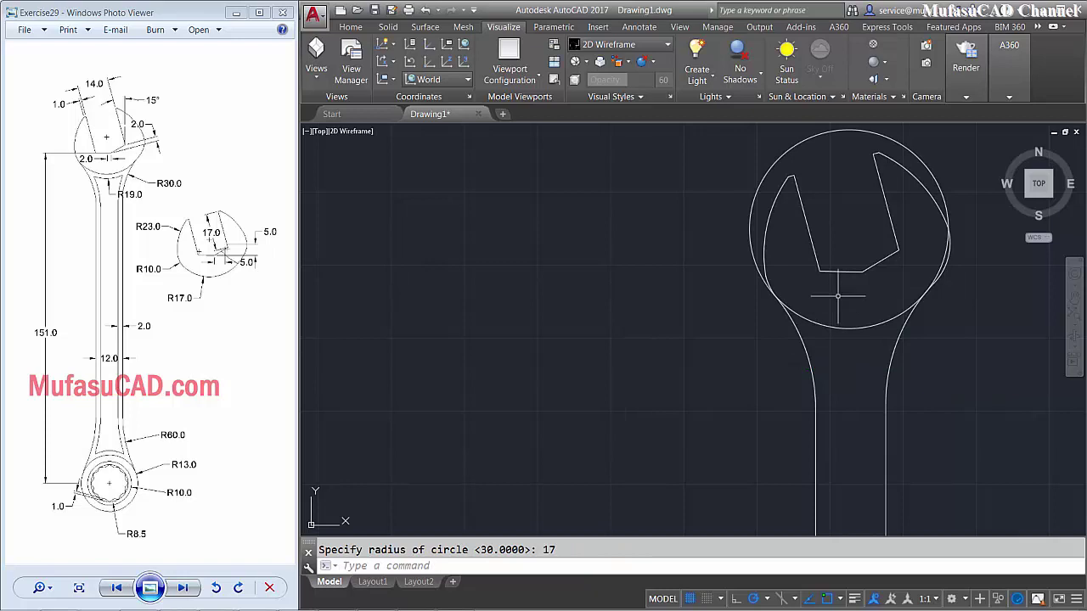
text(TR)
- Trim the excess parts of the head circle to leave a clean open-end jaw outline
key(Return)
key(Return)
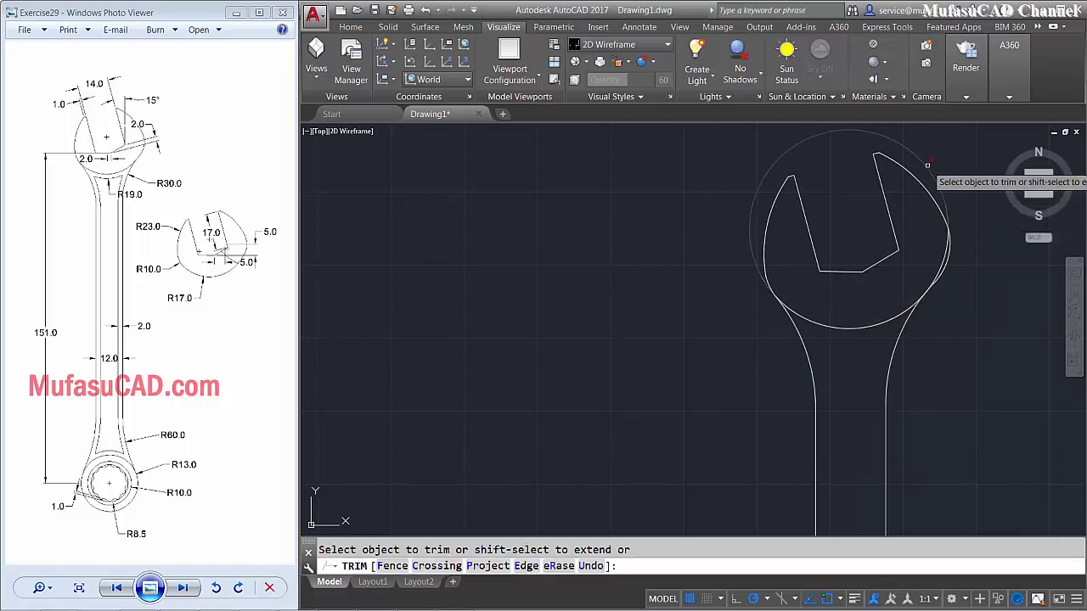
scroll(942, 245, up, 2)
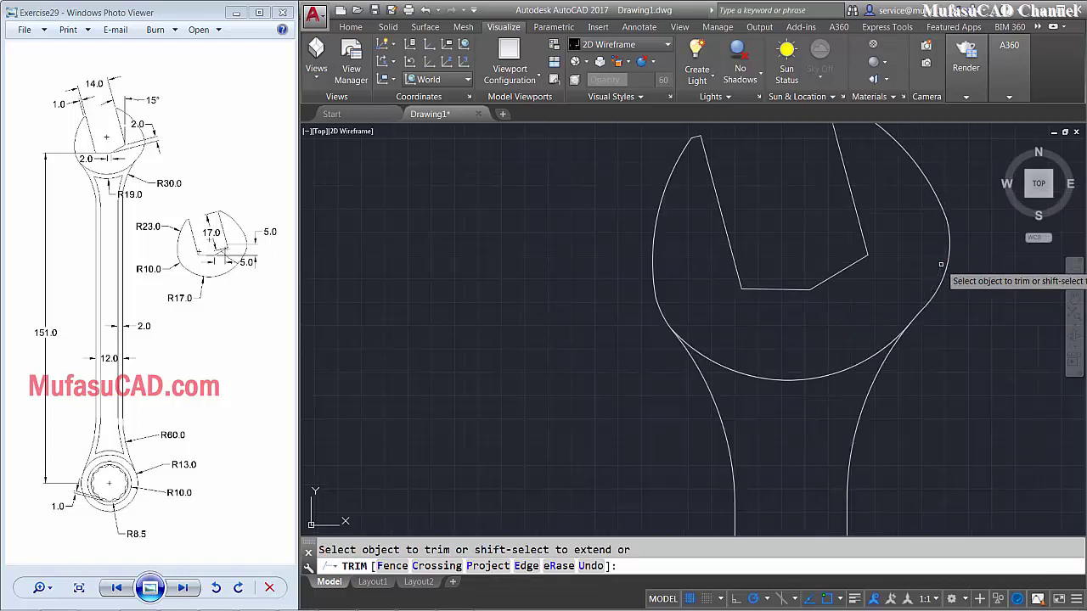
scroll(930, 280, down, 3)
key(Return)
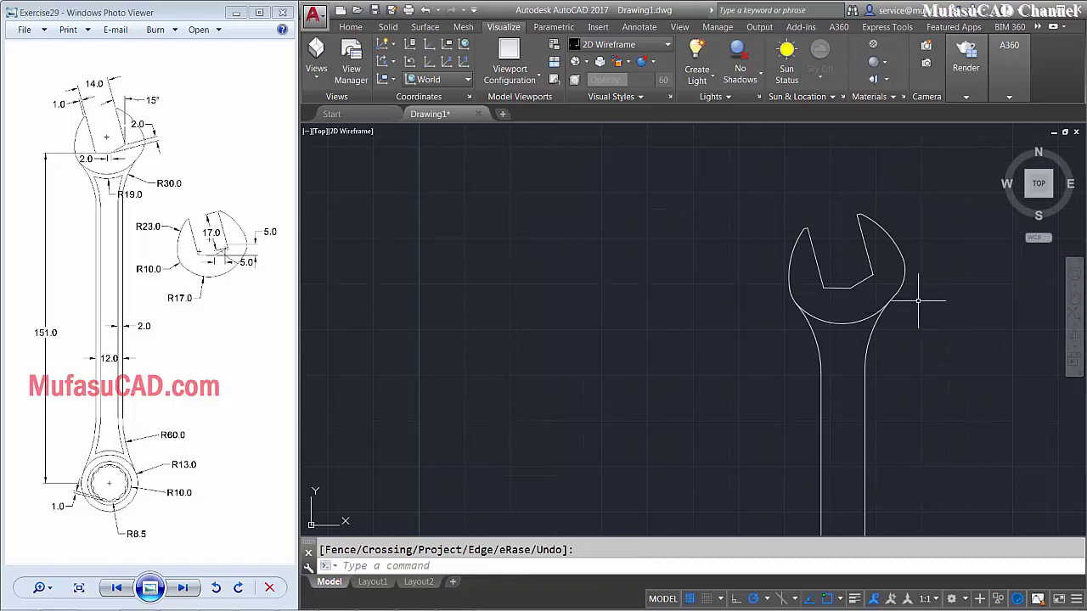
middle_drag(920, 302, 874, 211)
scroll(868, 237, down, 2)
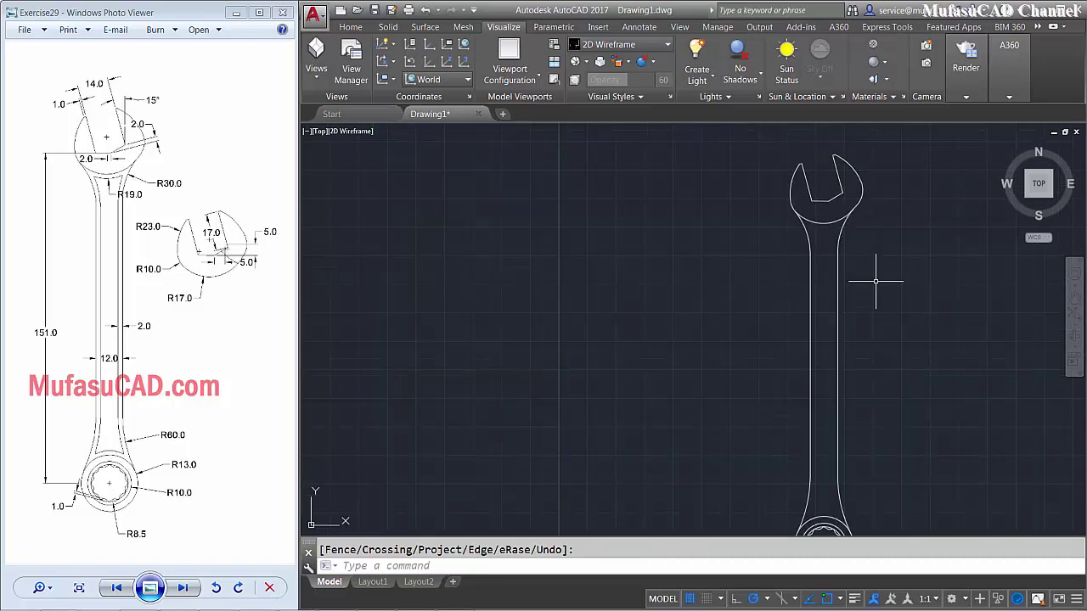
middle_drag(875, 281, 864, 240)
text(Offs)
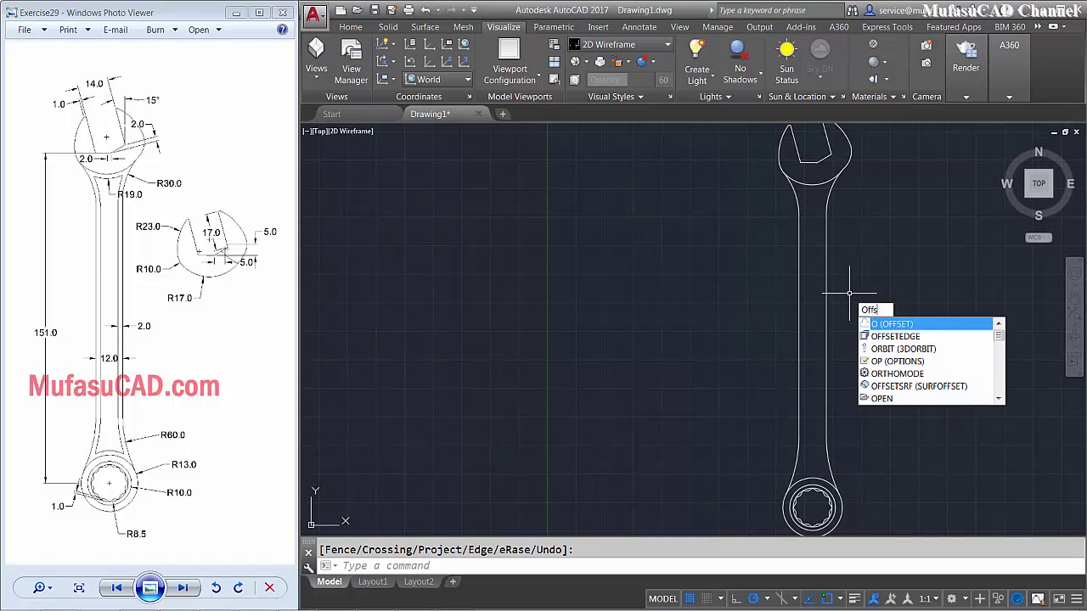
- Offset the head's bottom arc, left neck curve and right handle line by 2 units
text(et)
key(Return)
text(2)
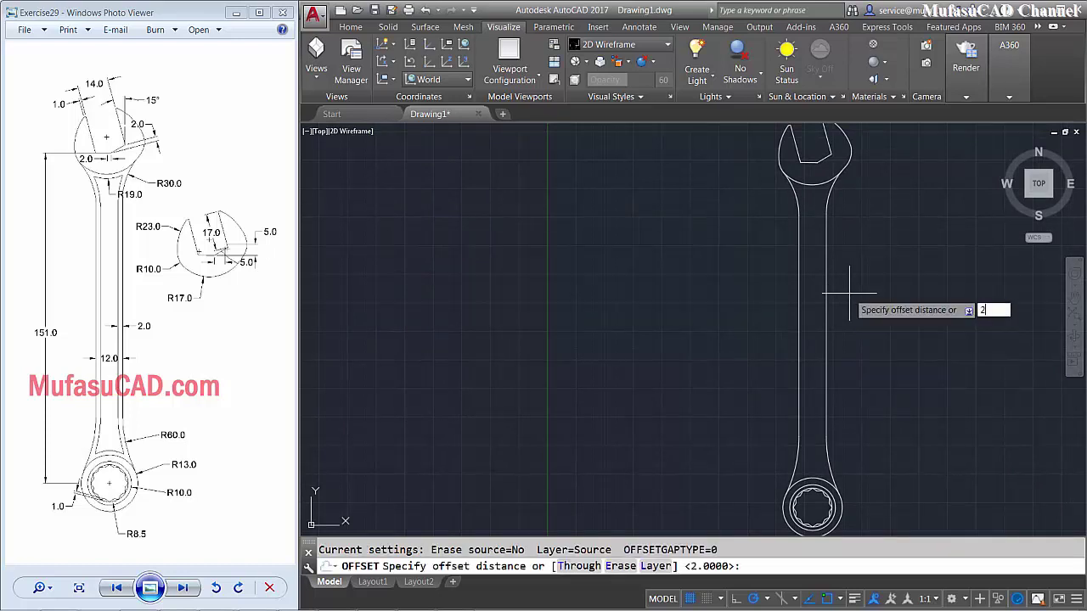
key(Return)
scroll(816, 196, up, 4)
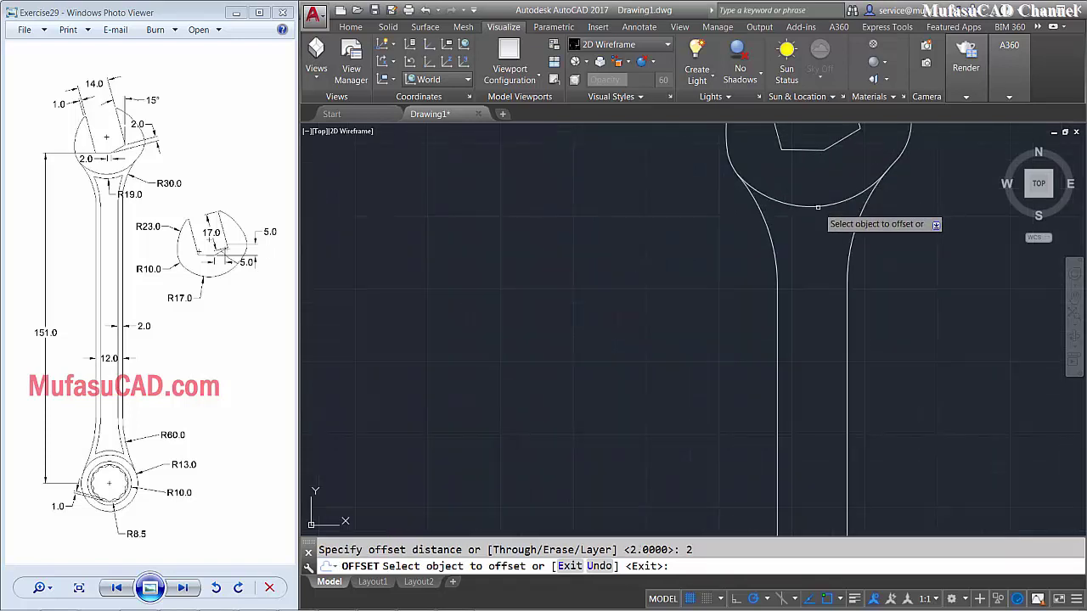
click(816, 206)
click(775, 249)
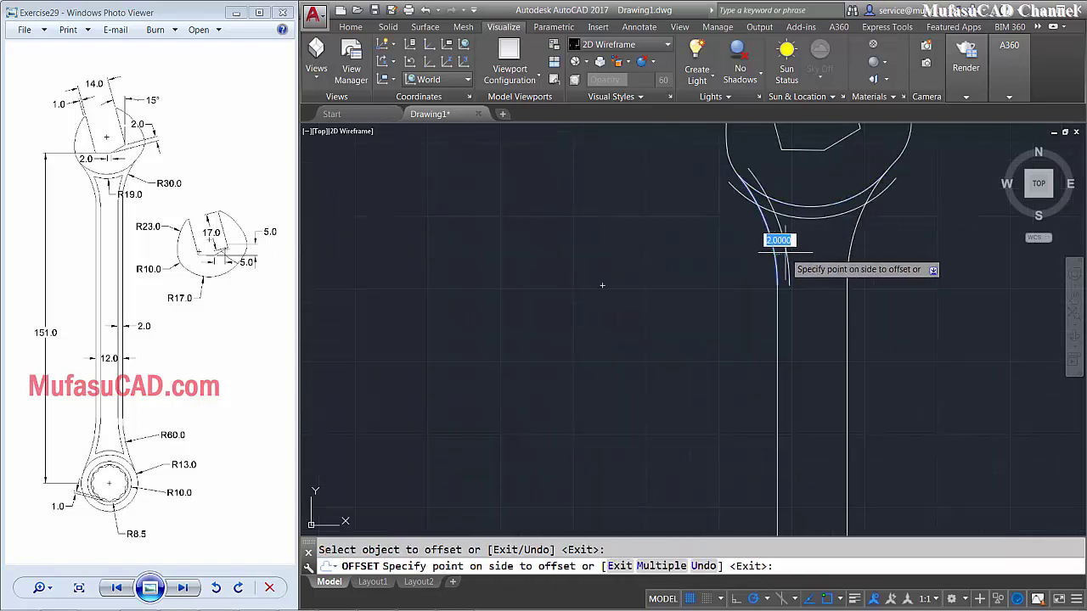
click(840, 251)
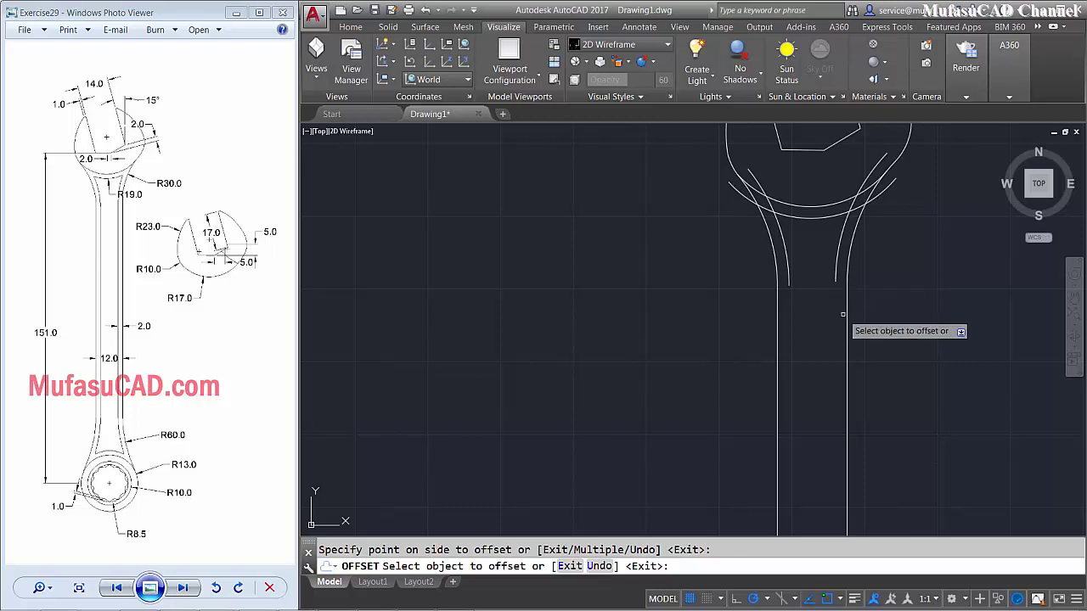
click(847, 314)
click(790, 325)
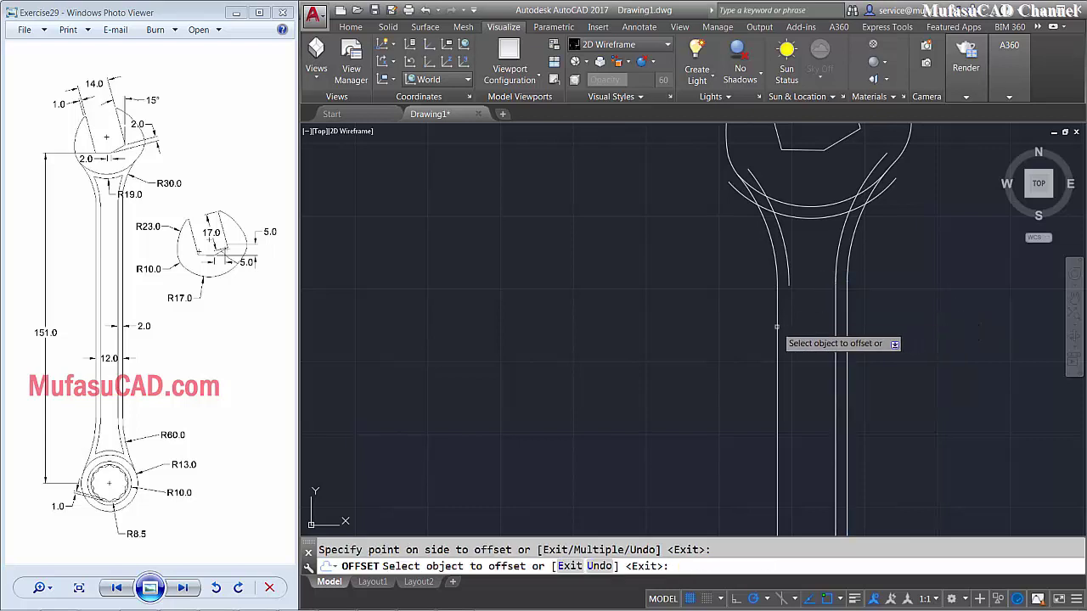
- Offset both lower neck curves inward and the outer ring circle outward by 2
scroll(815, 356, down, 3)
scroll(801, 388, up, 3)
scroll(798, 365, up, 1)
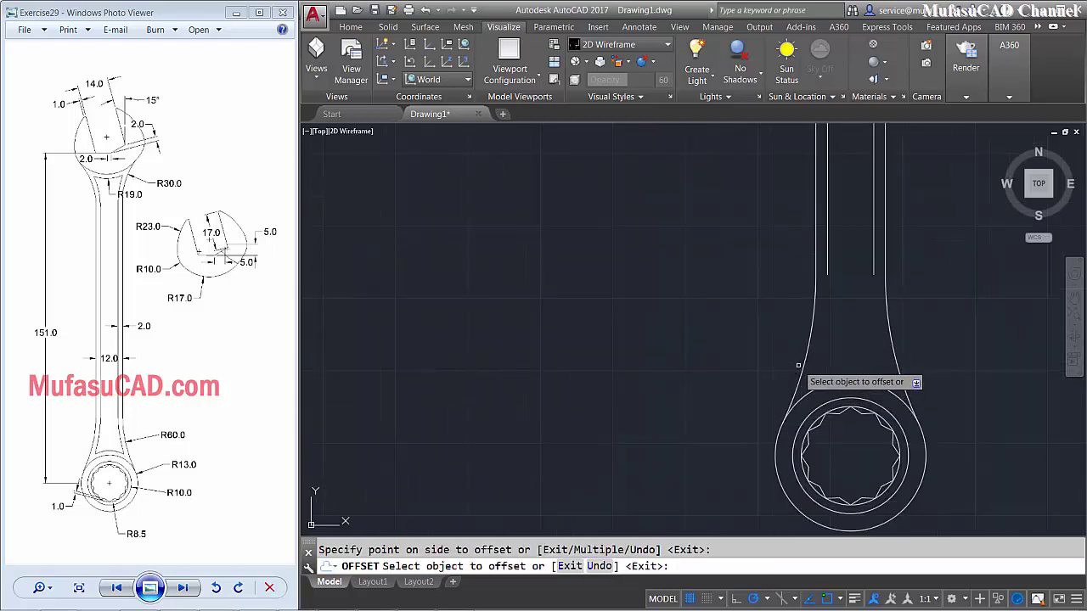
click(808, 357)
click(849, 359)
click(889, 353)
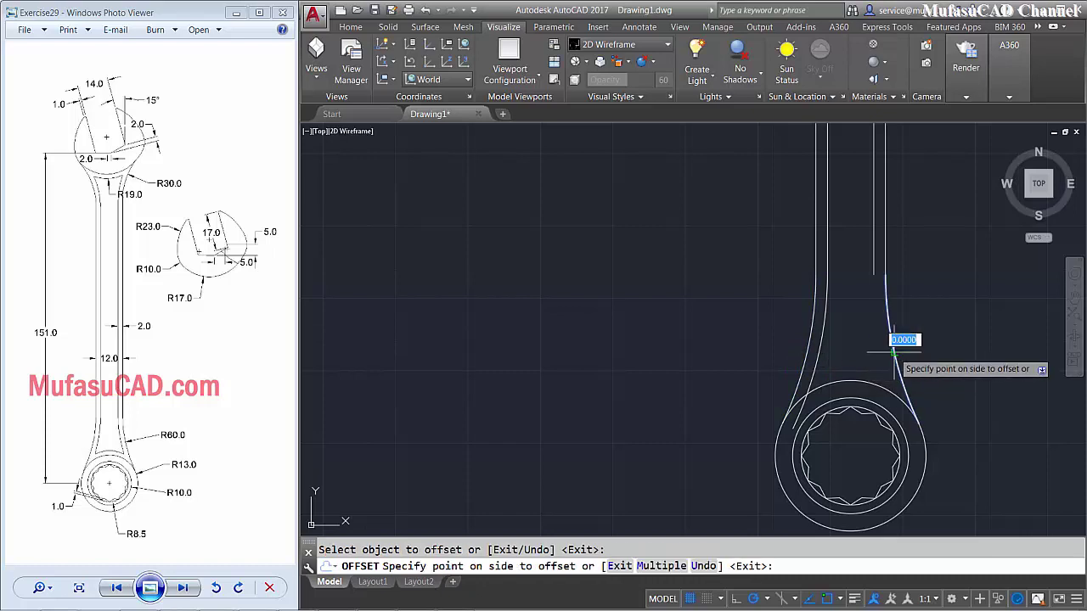
click(879, 358)
click(866, 382)
click(854, 365)
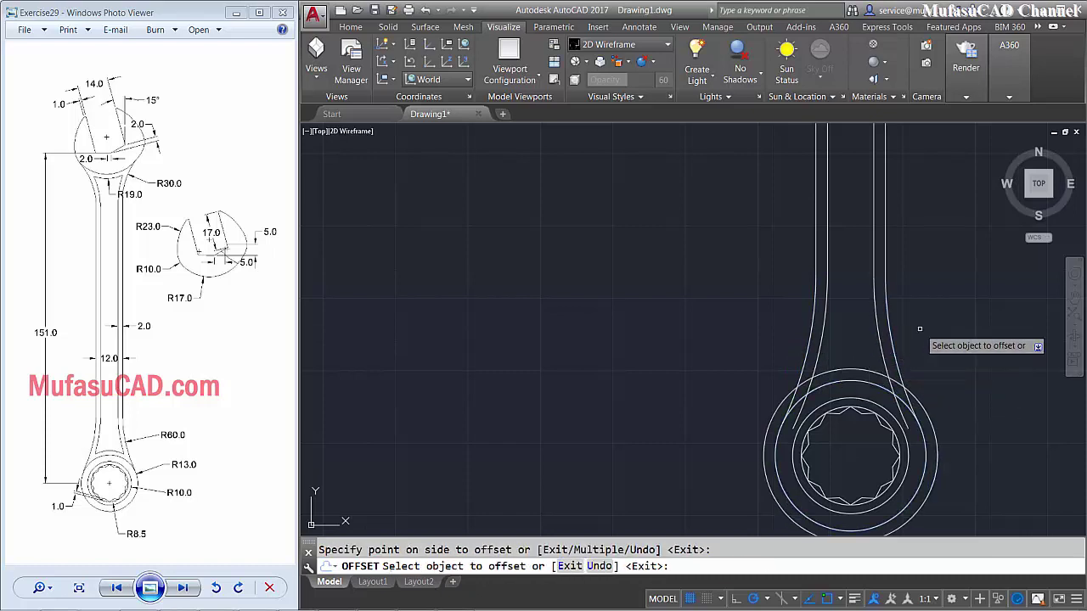
key(Return)
middle_drag(931, 359, 864, 329)
text(TR)
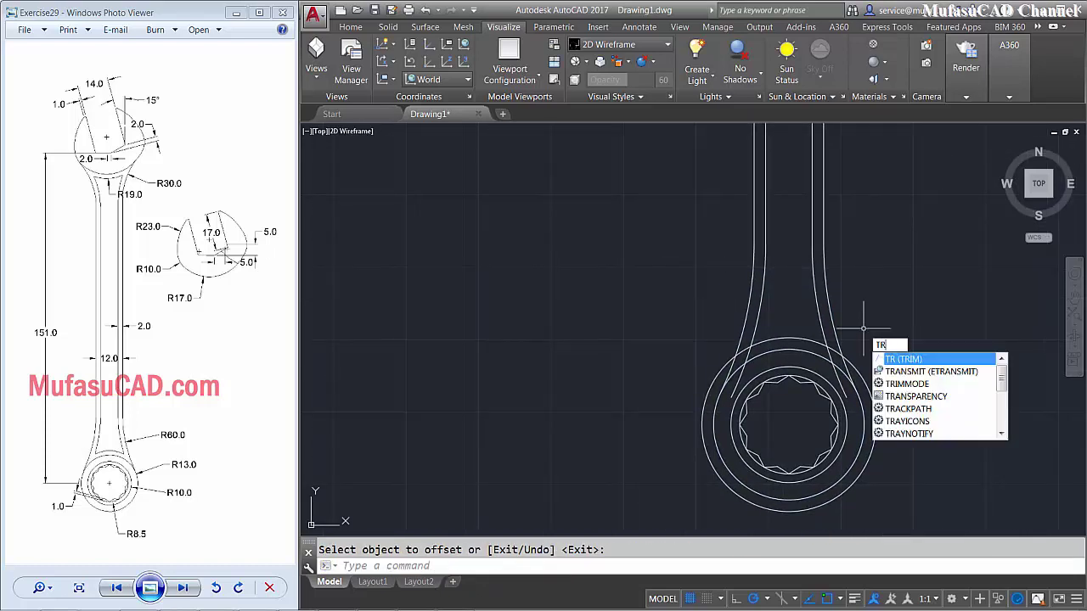
- Trim the excess arc pieces where the handle meets the ring
key(Return)
click(875, 416)
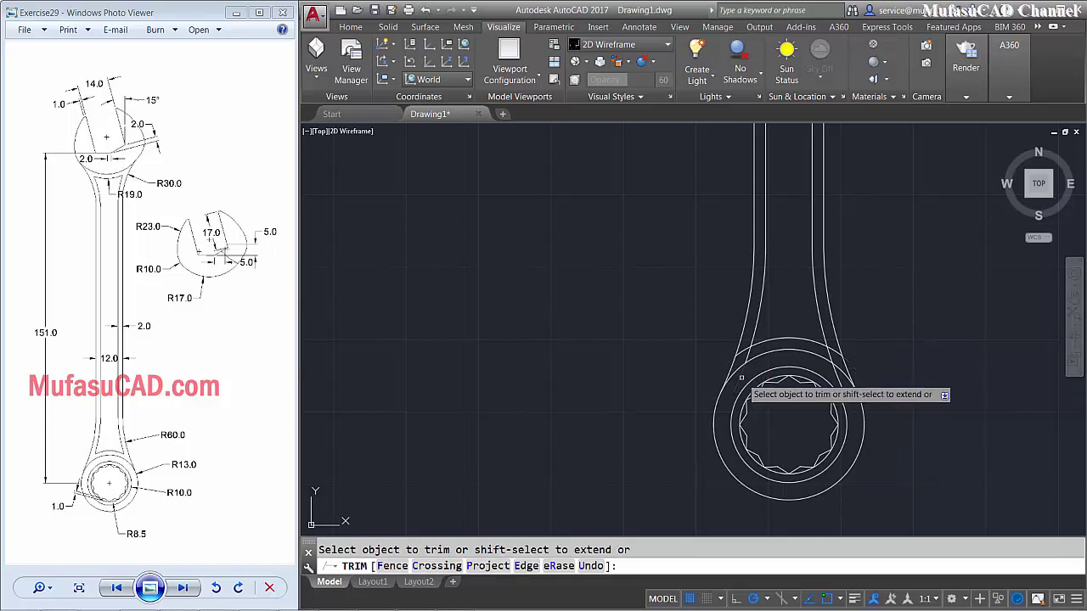
click(745, 384)
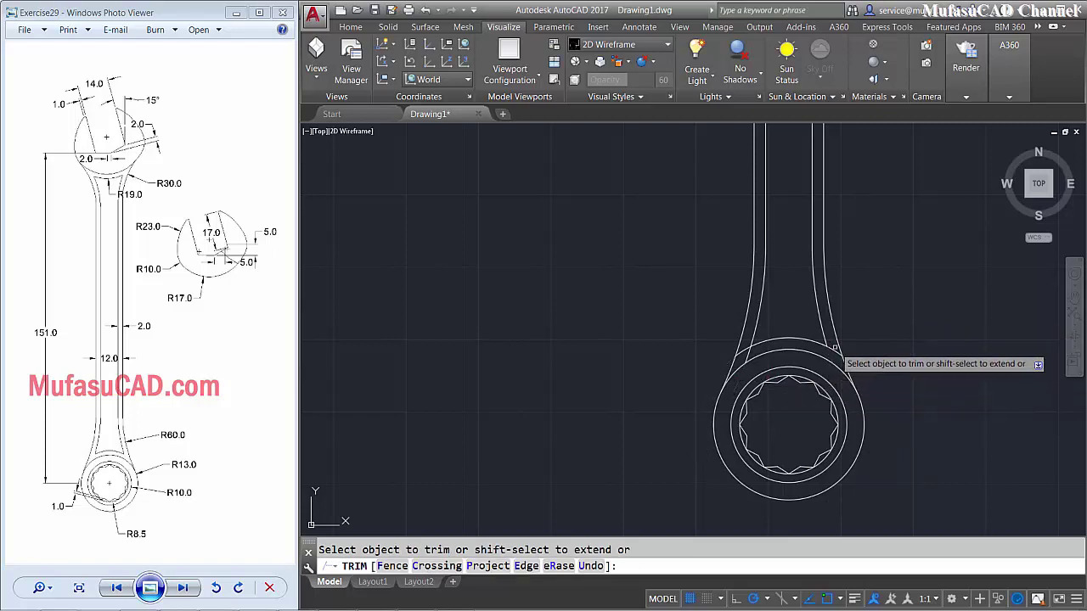
click(860, 355)
click(810, 327)
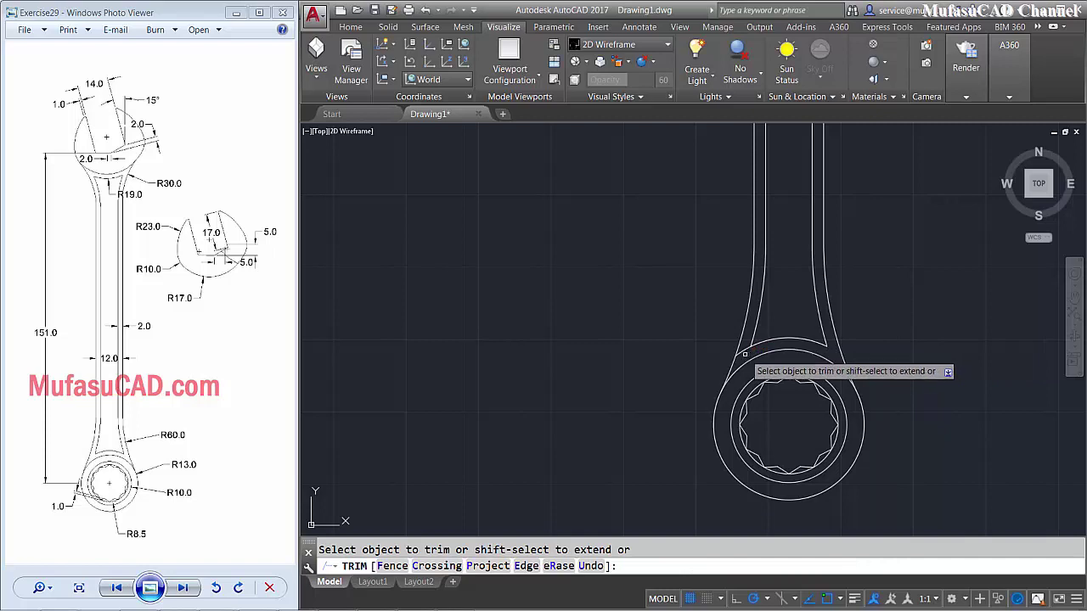
- Trim the leftover inner arc pieces below the head, leaving a clean double outline
scroll(840, 344, down, 5)
scroll(840, 280, up, 5)
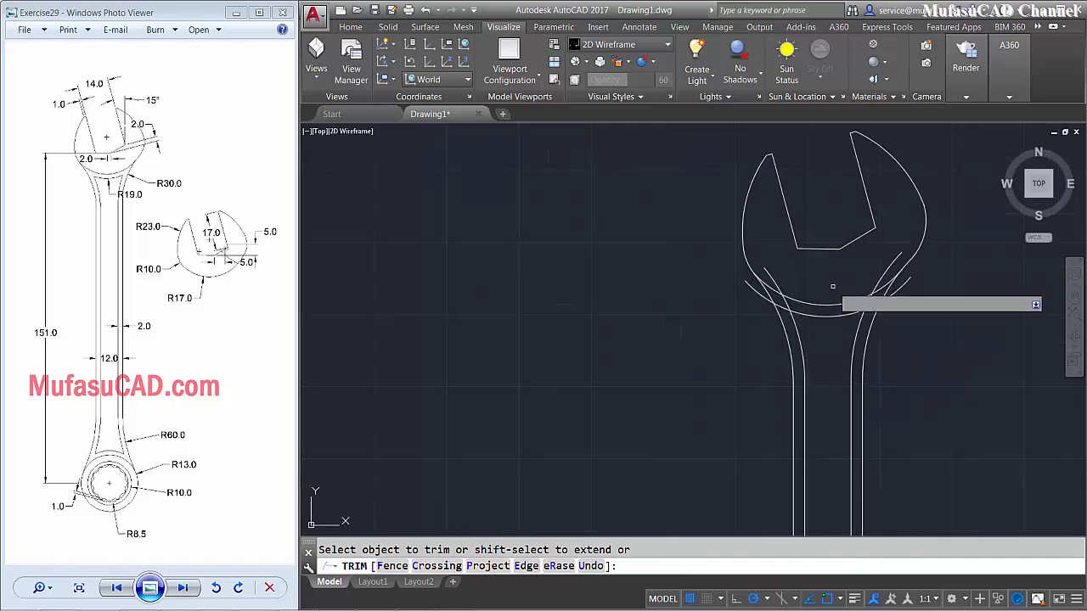
scroll(849, 280, up, 1)
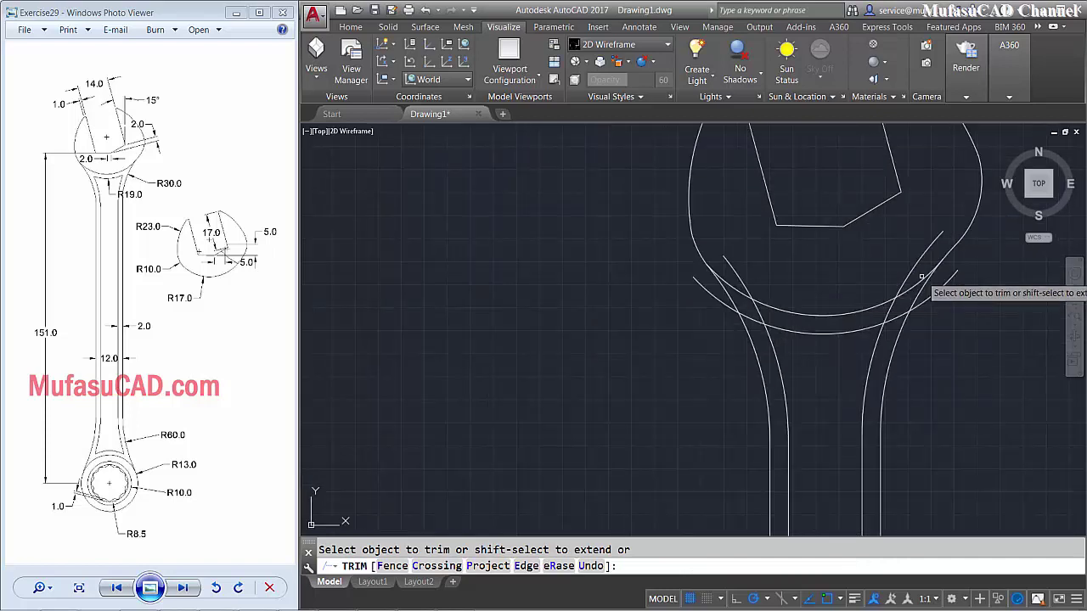
click(744, 286)
click(726, 300)
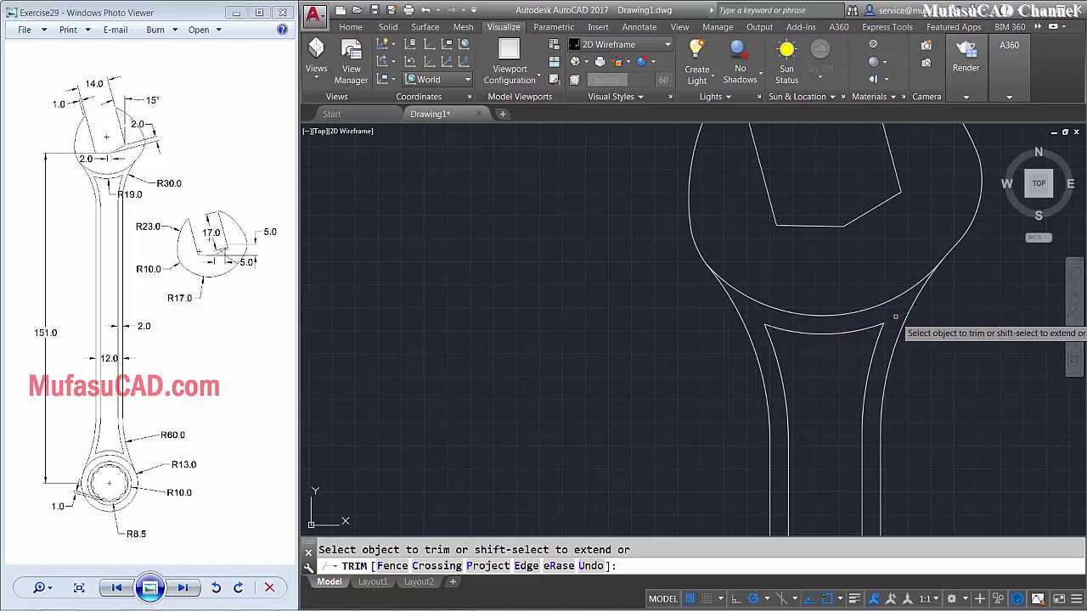
scroll(900, 340, down, 6)
mouse_move(912, 364)
middle_down()
mouse_move(783, 277)
mouse_move(757, 277)
middle_up()
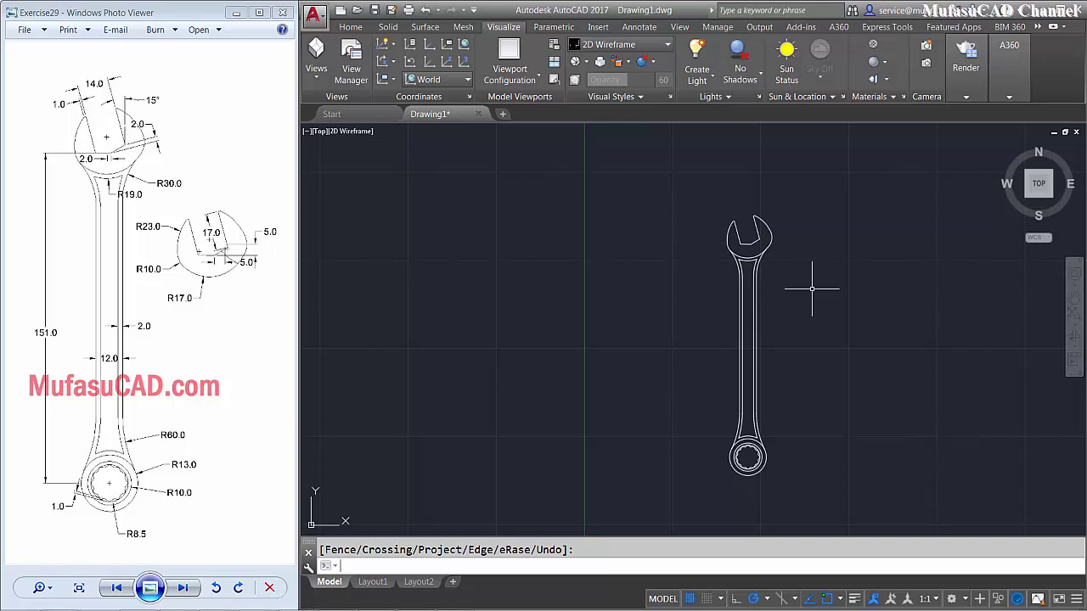
mouse_move(776, 336)
middle_down()
mouse_move(750, 318)
mouse_move(744, 326)
middle_up()
text(D)
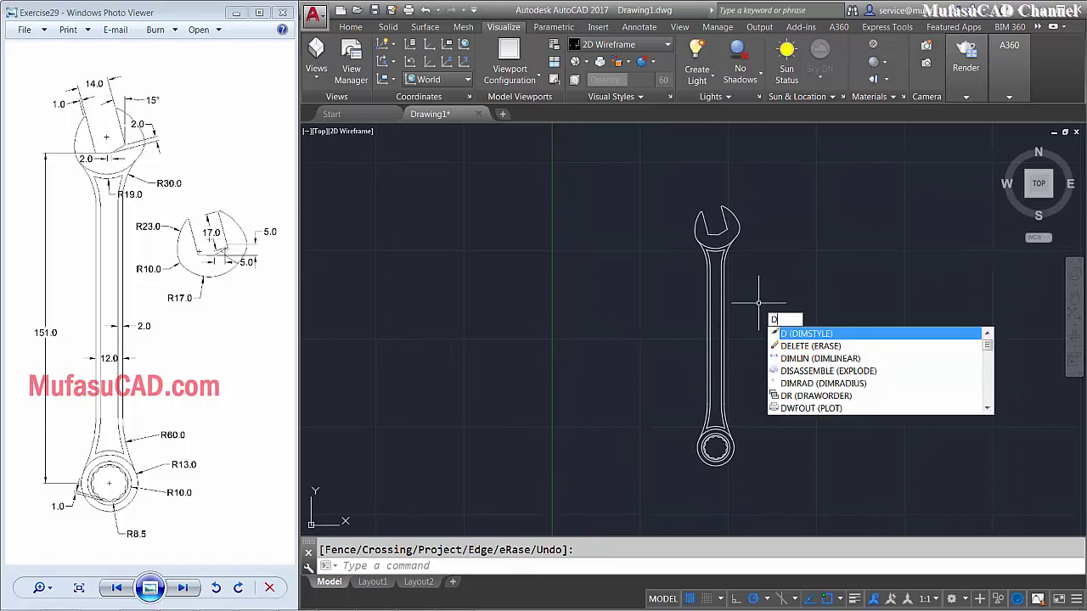
- Set the Standard dimension style's linear precision to 0.0
key(Return)
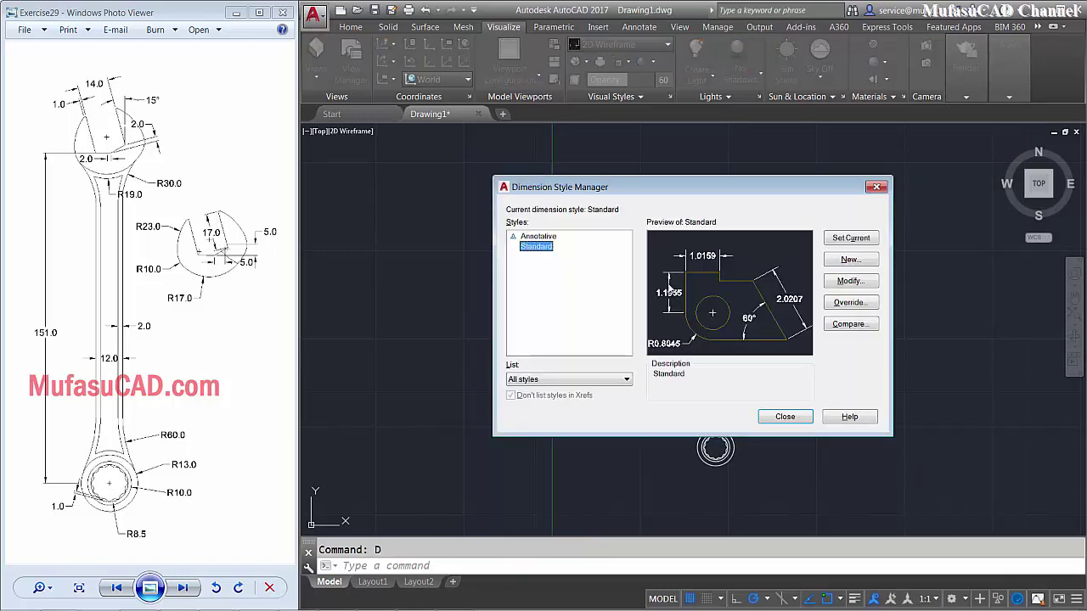
click(849, 282)
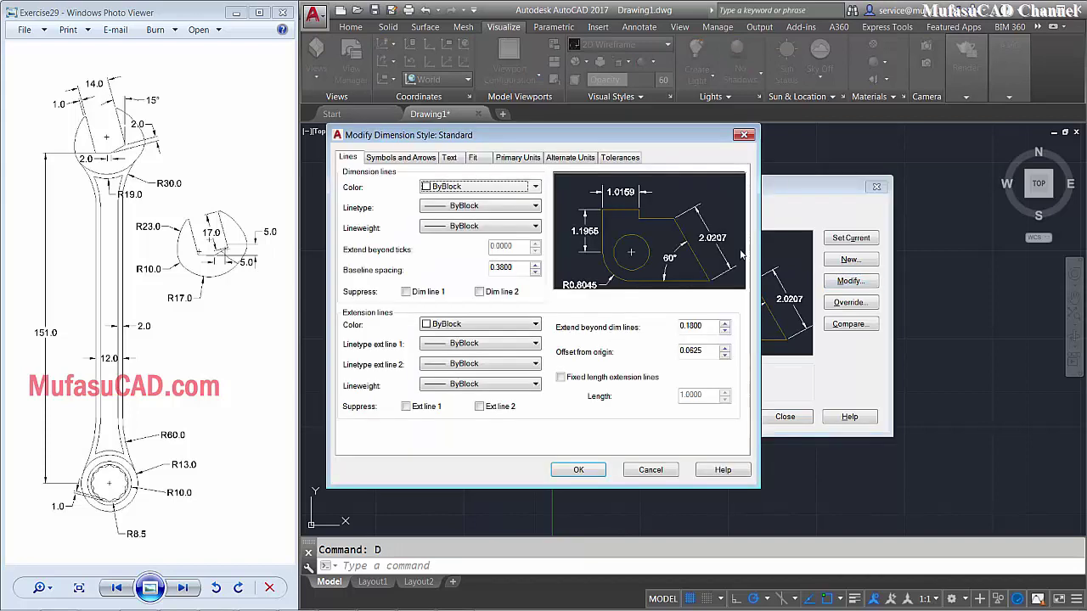
click(517, 158)
click(506, 206)
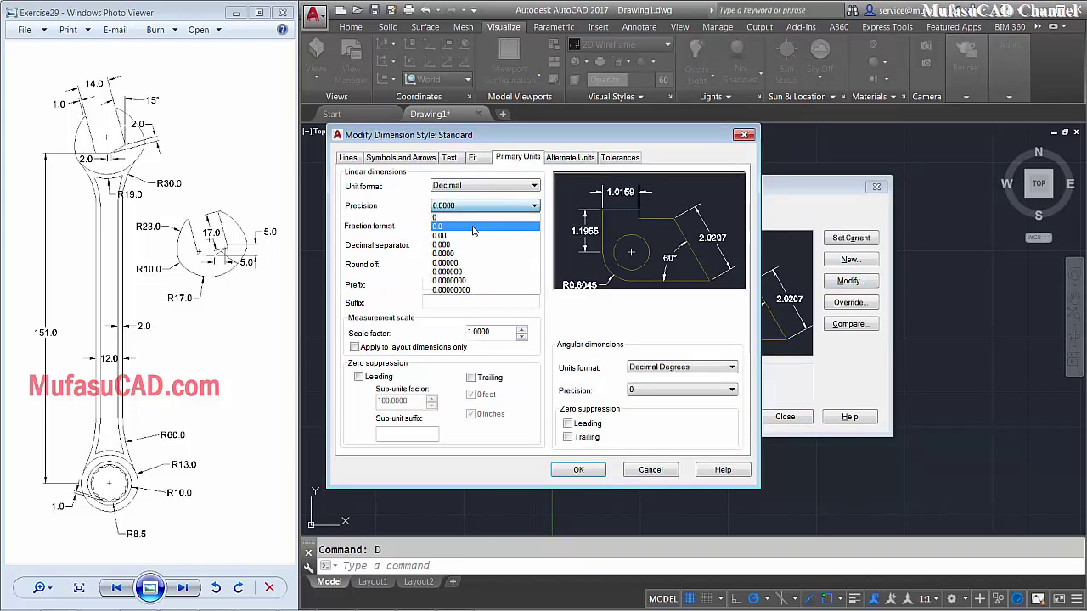
click(471, 227)
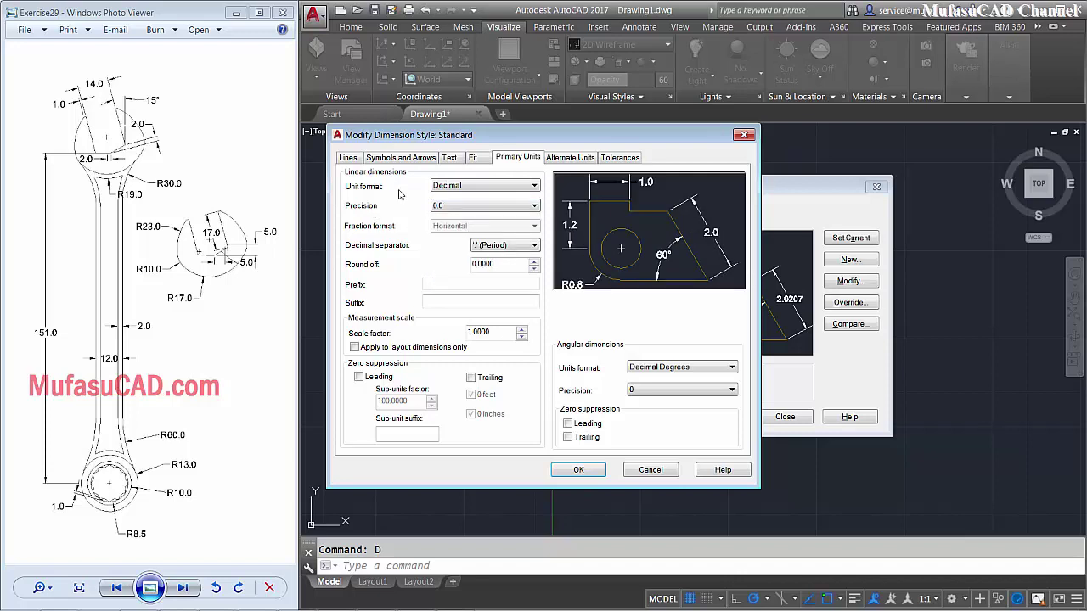
- Set text height and arrow size 3, center mark 1, and extension extend and offset 1
click(451, 160)
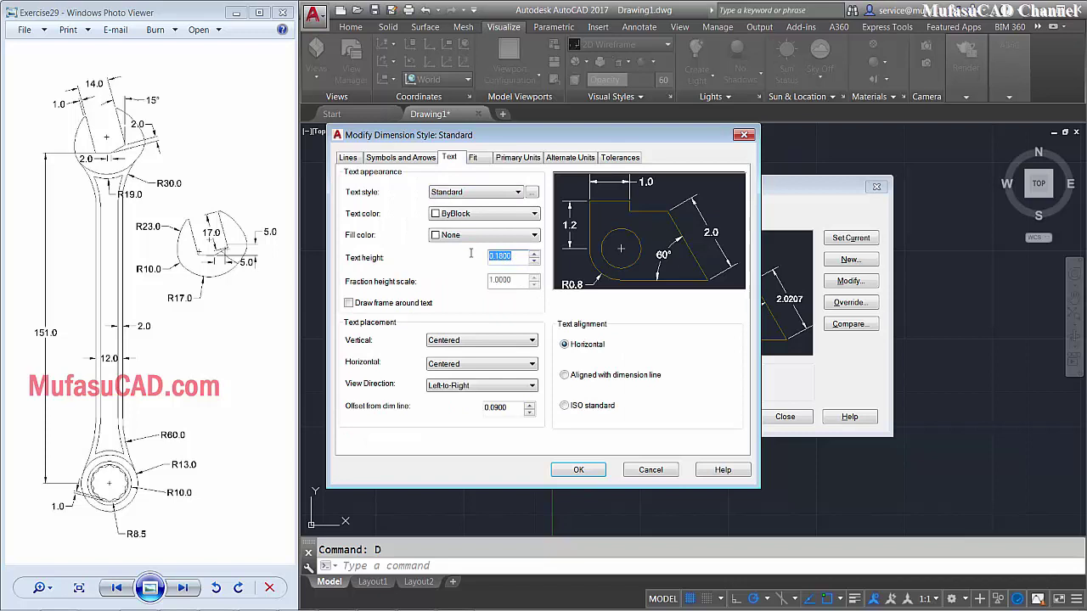
drag(509, 403, 473, 405)
text(1)
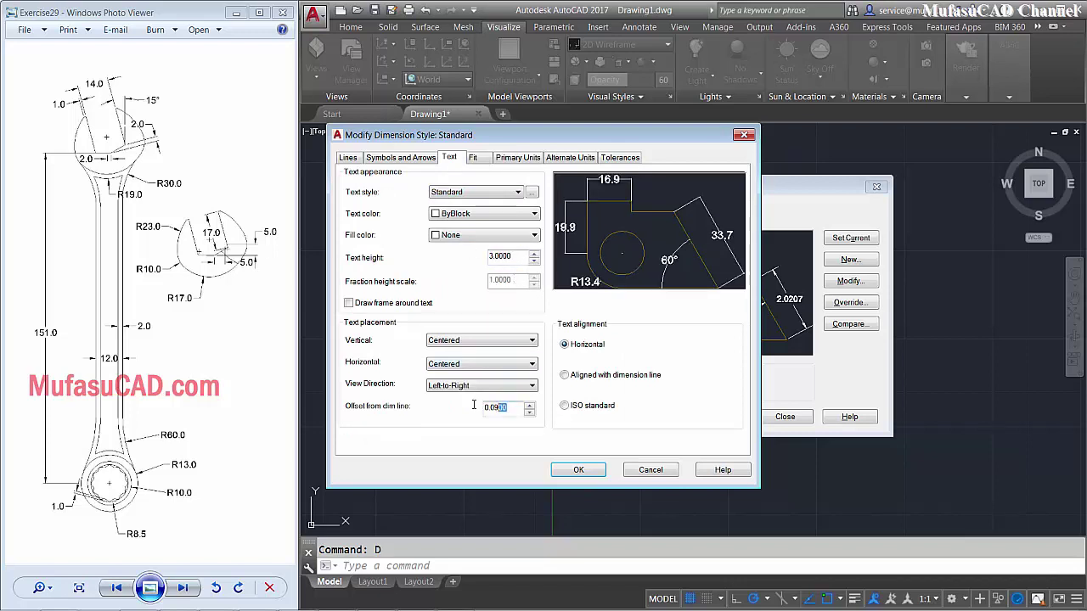
click(409, 159)
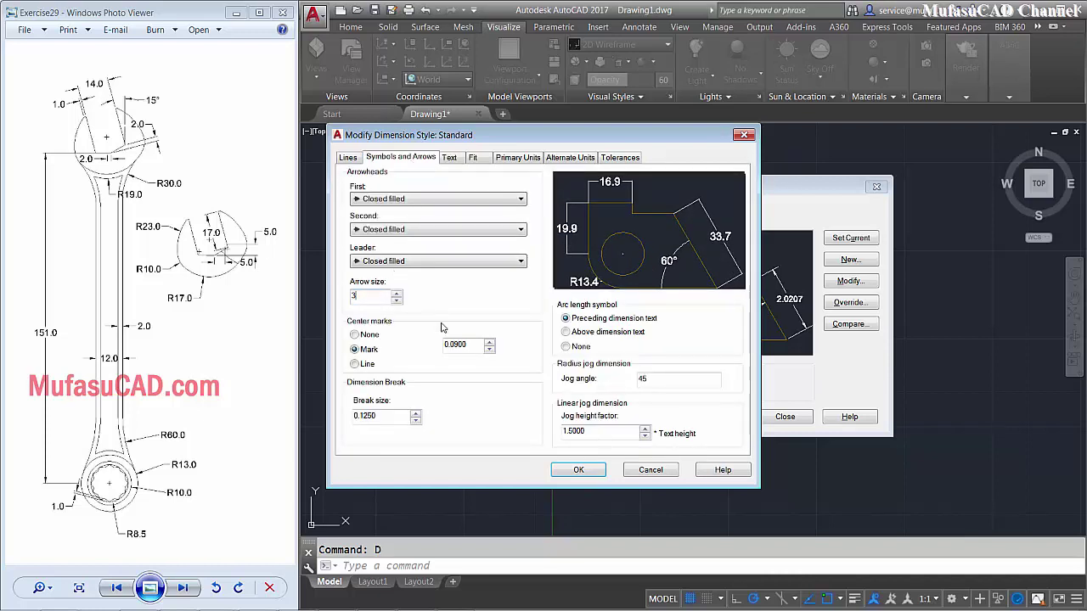
drag(475, 348, 421, 338)
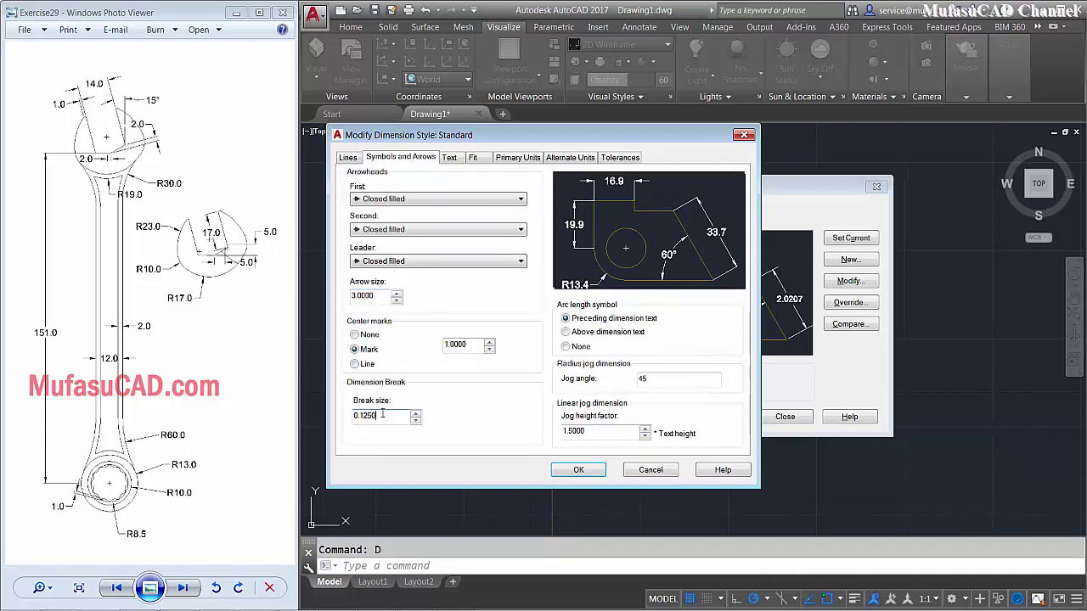
click(349, 159)
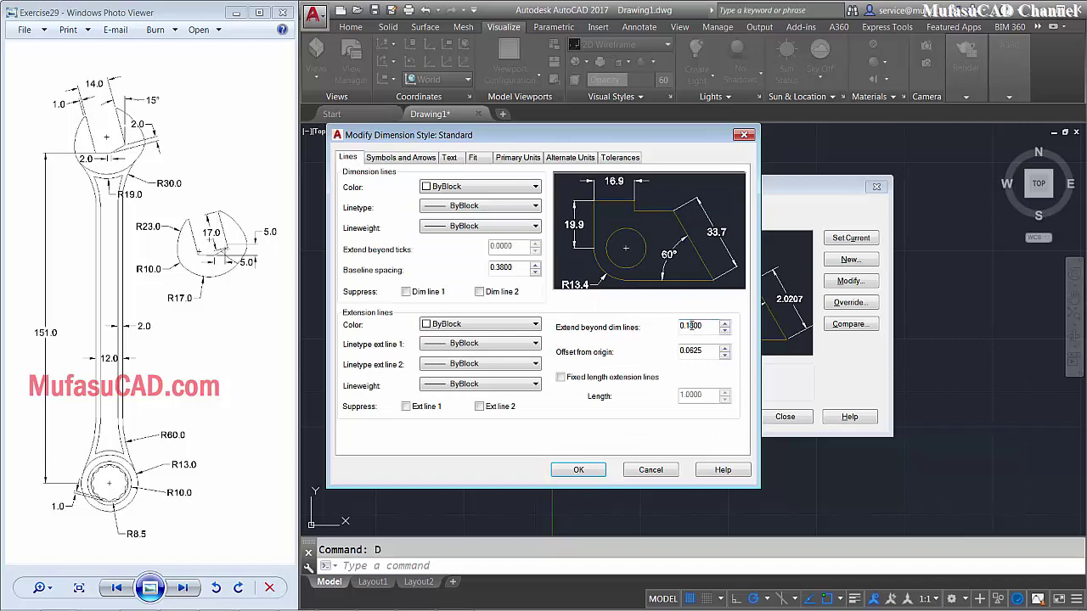
drag(712, 326, 689, 326)
text(1)
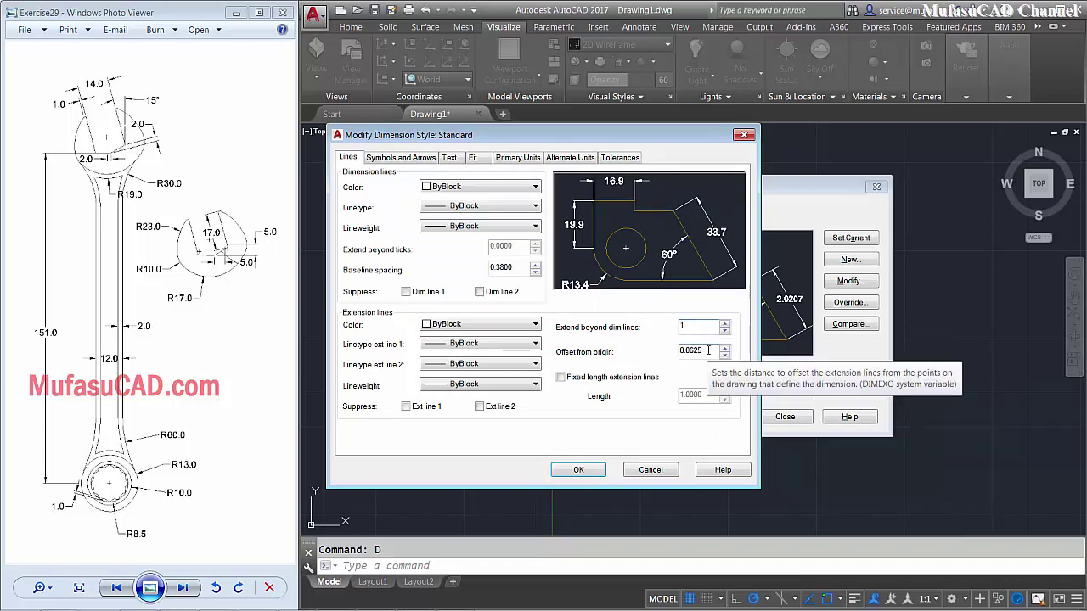
key(Tab)
text(1)
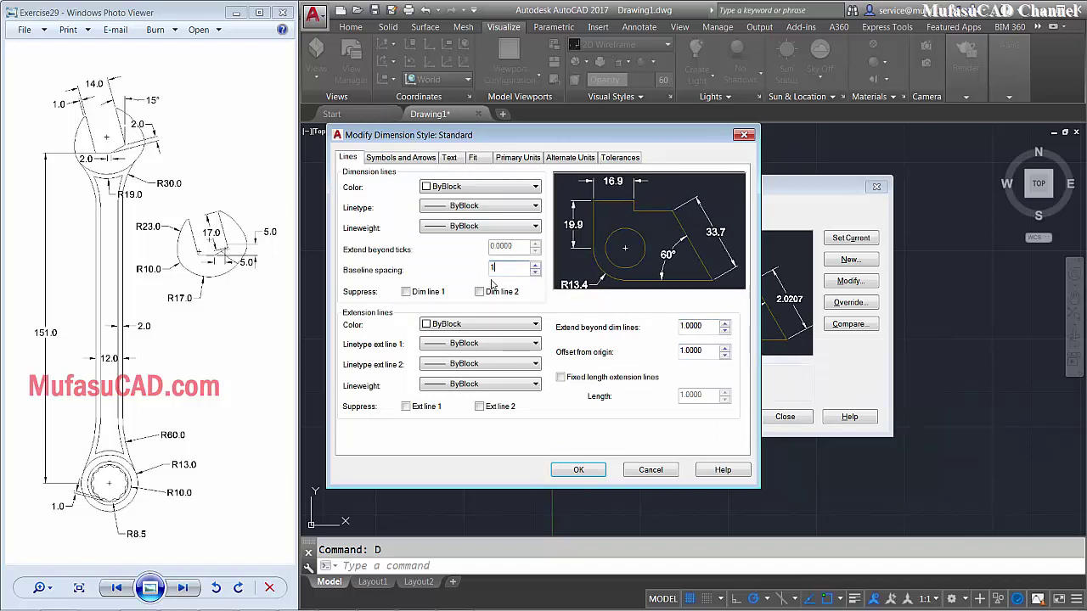
click(580, 471)
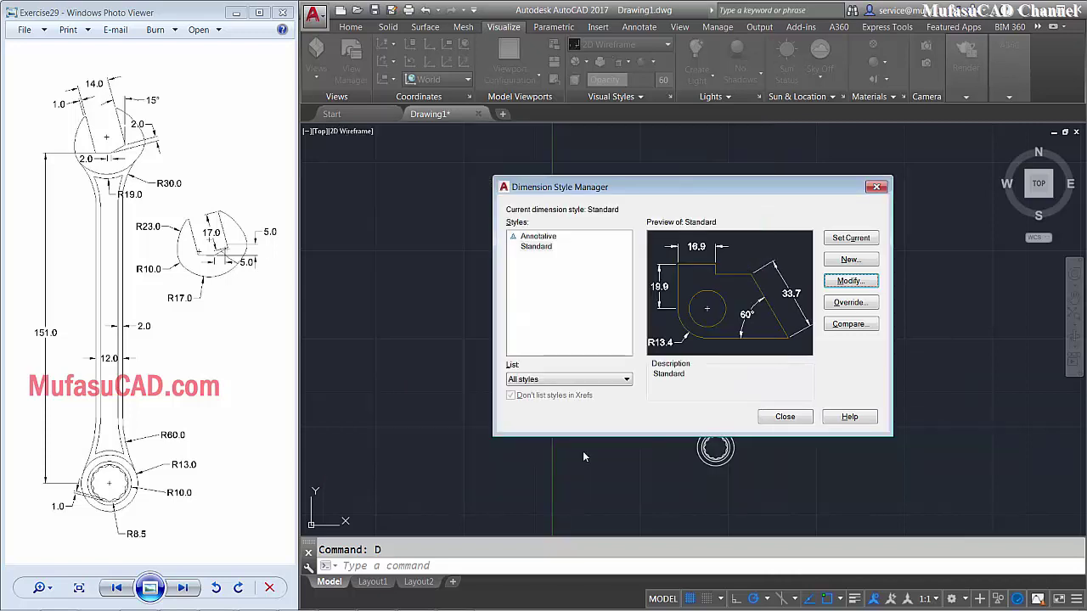
- Add radius dimensions R13.0, R10.0 and R8.5 to the ring end's circles
click(784, 417)
scroll(724, 438, up, 1)
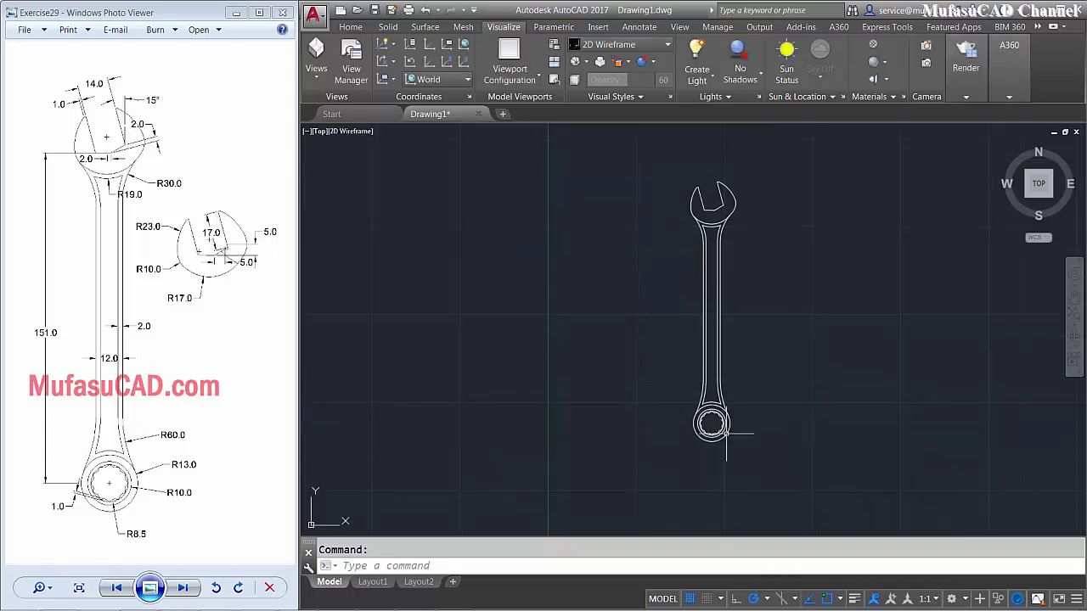
scroll(726, 437, up, 3)
text(D)
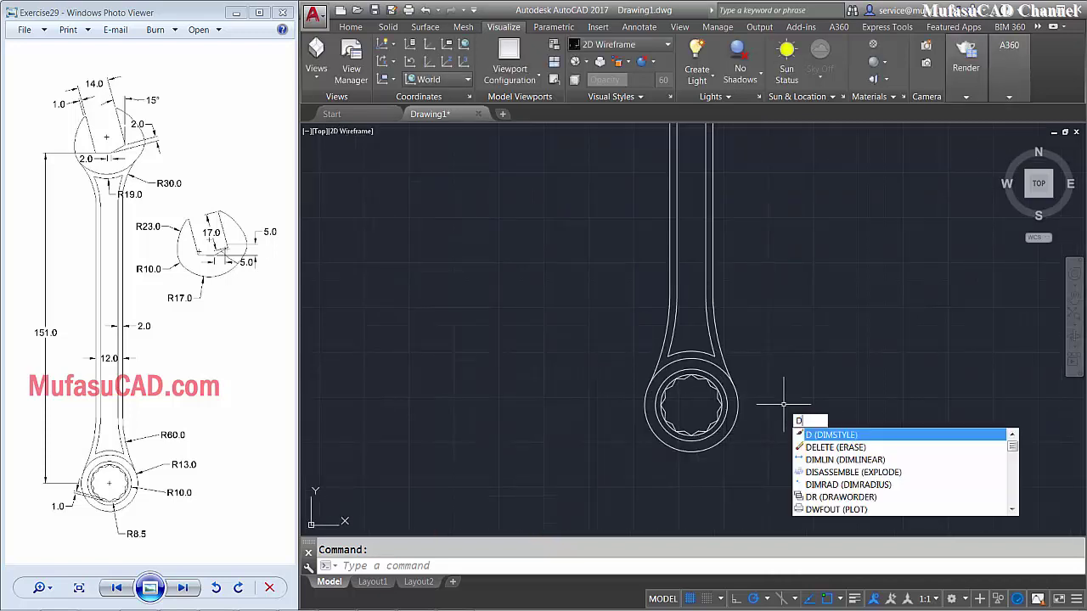
text(IMR)
key(Return)
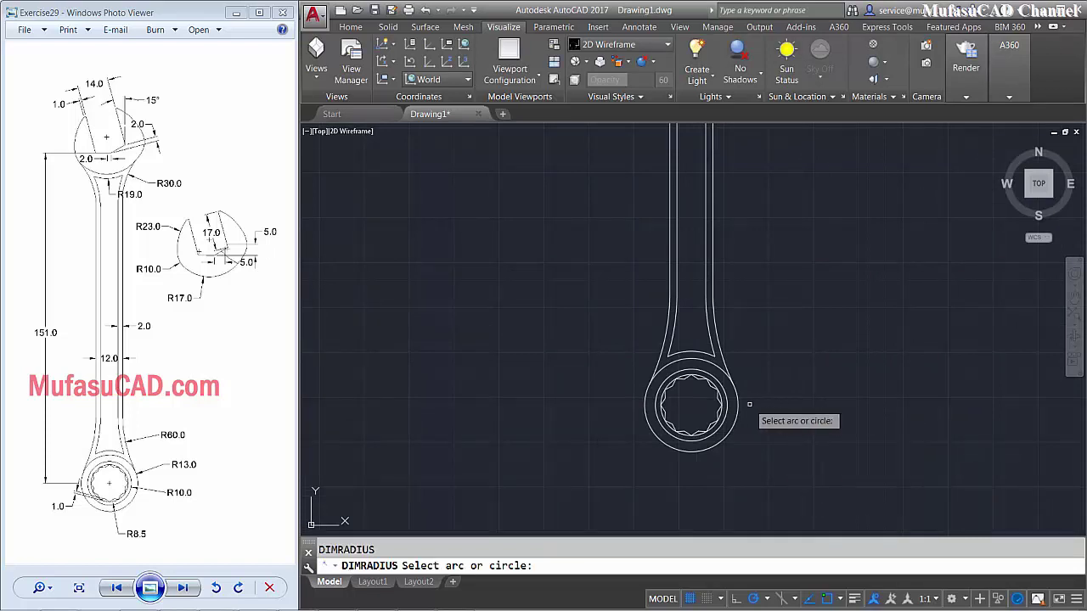
click(738, 402)
click(788, 371)
key(Return)
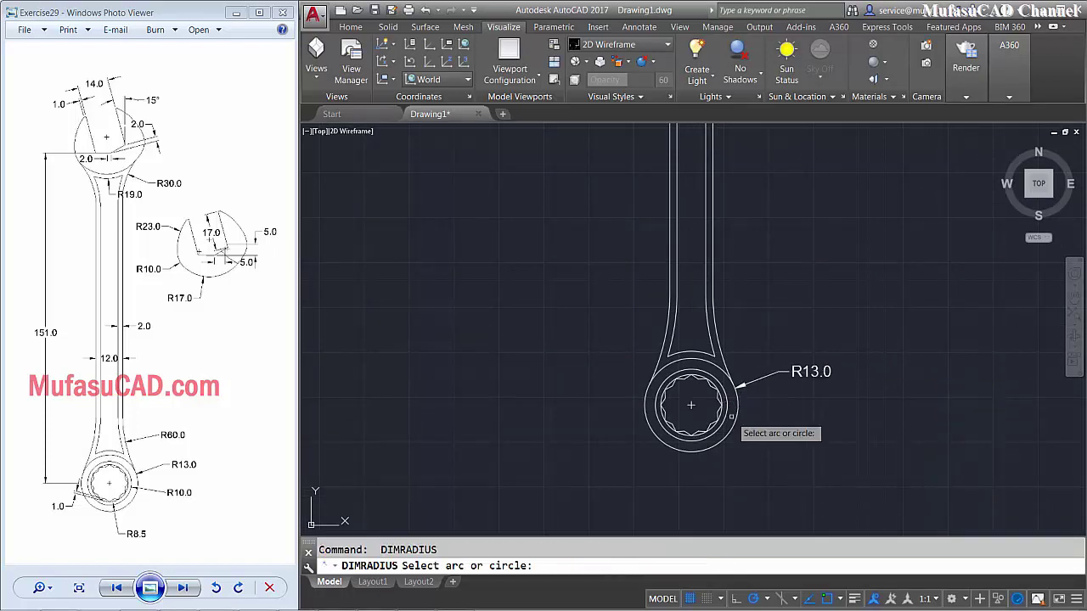
click(724, 419)
click(775, 427)
key(Return)
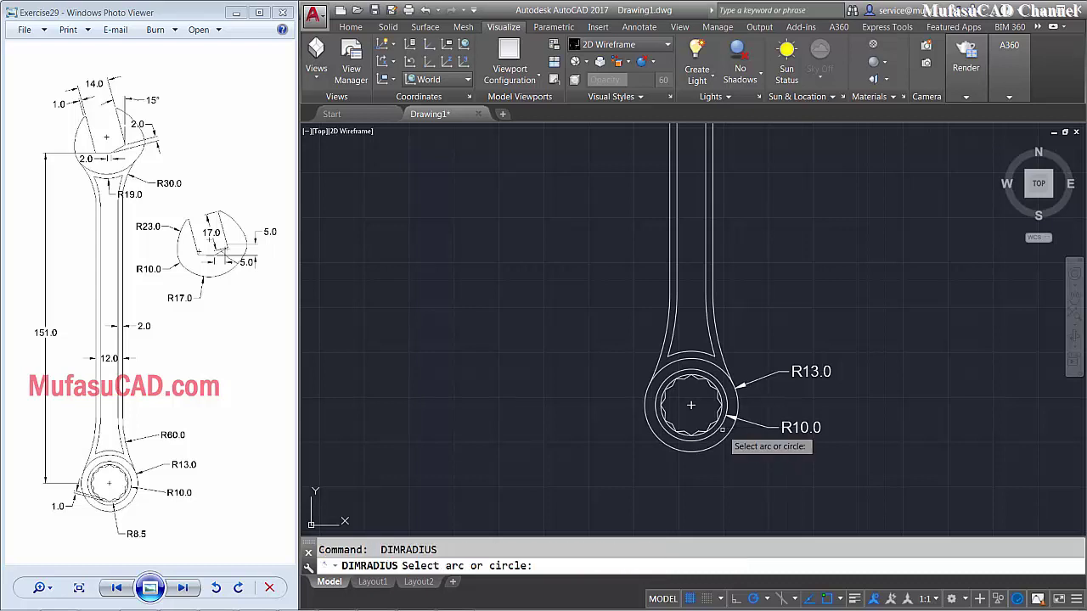
click(710, 427)
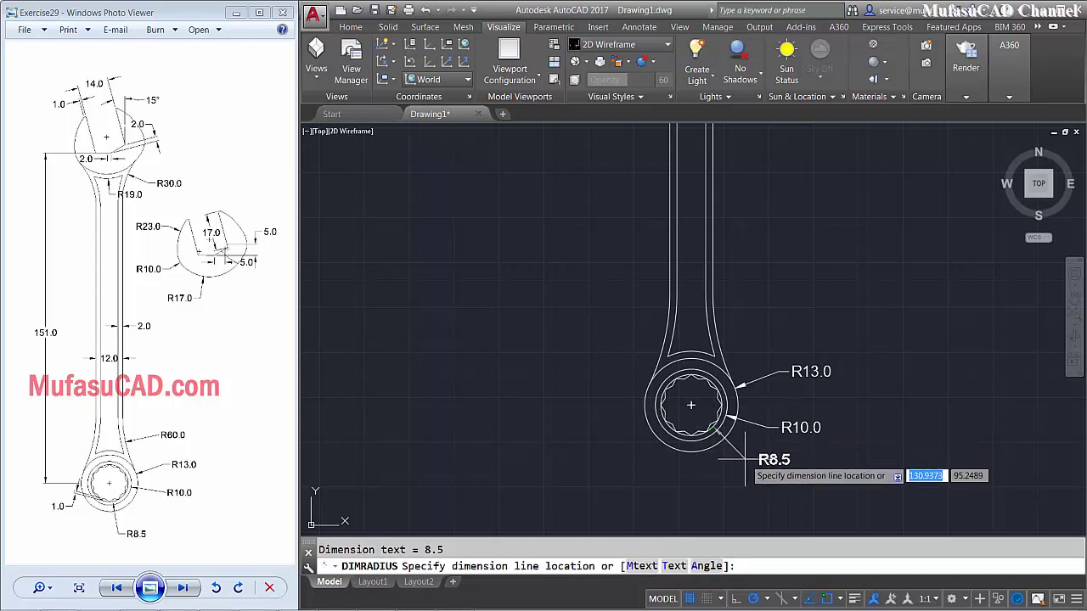
scroll(806, 381, down, 2)
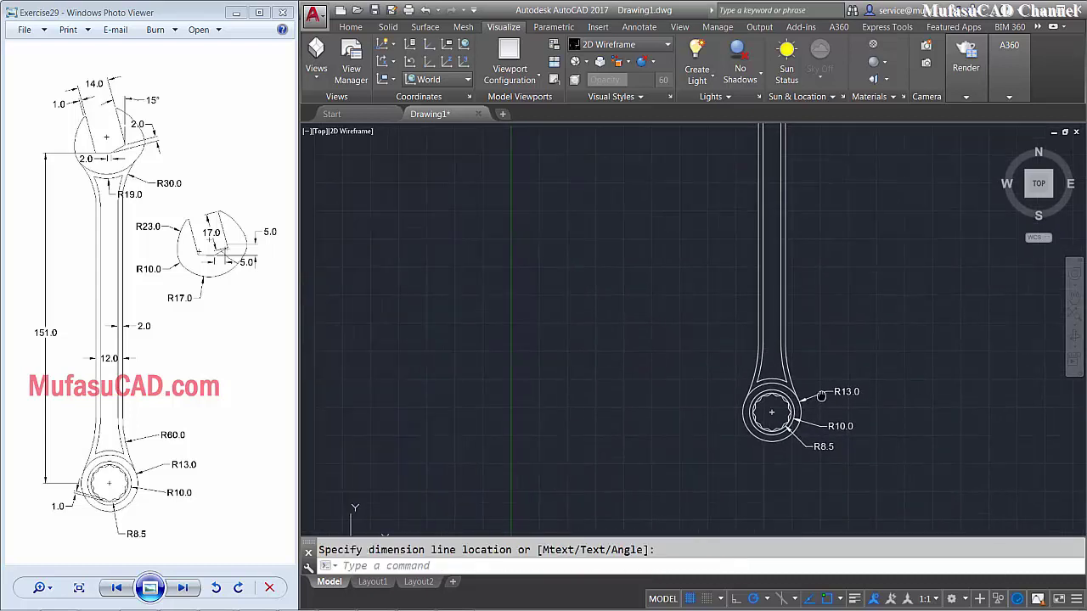
scroll(805, 390, down, 1)
click(825, 364)
- Add the R60.0 radius dimension on the handle arc and R30.0 where head meets handle
key(Return)
scroll(824, 364, up, 3)
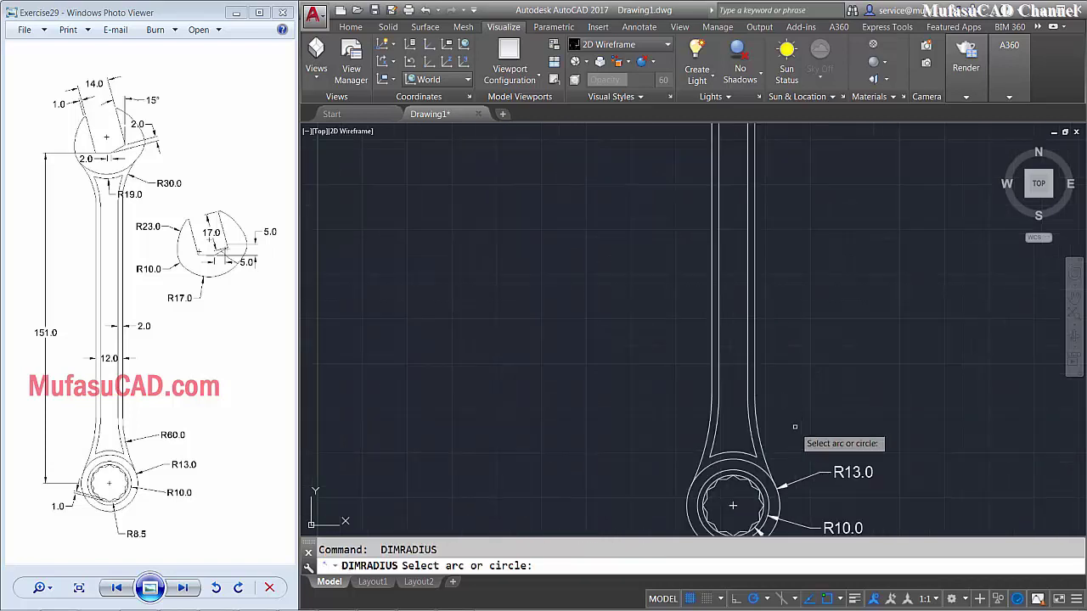
click(763, 461)
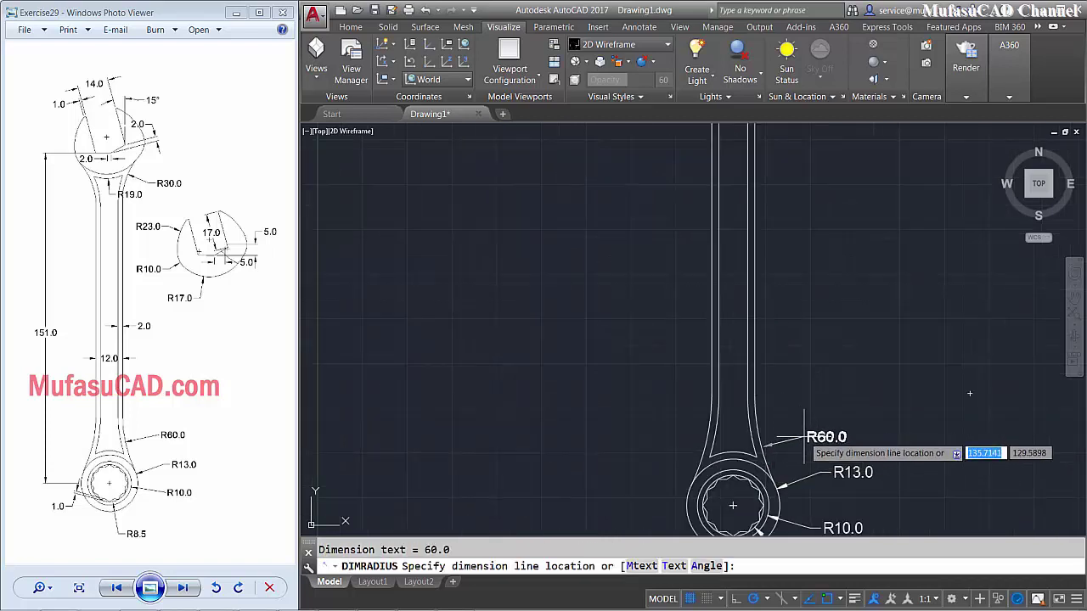
click(773, 440)
middle_drag(800, 297, 839, 411)
key(Return)
scroll(775, 315, up, 4)
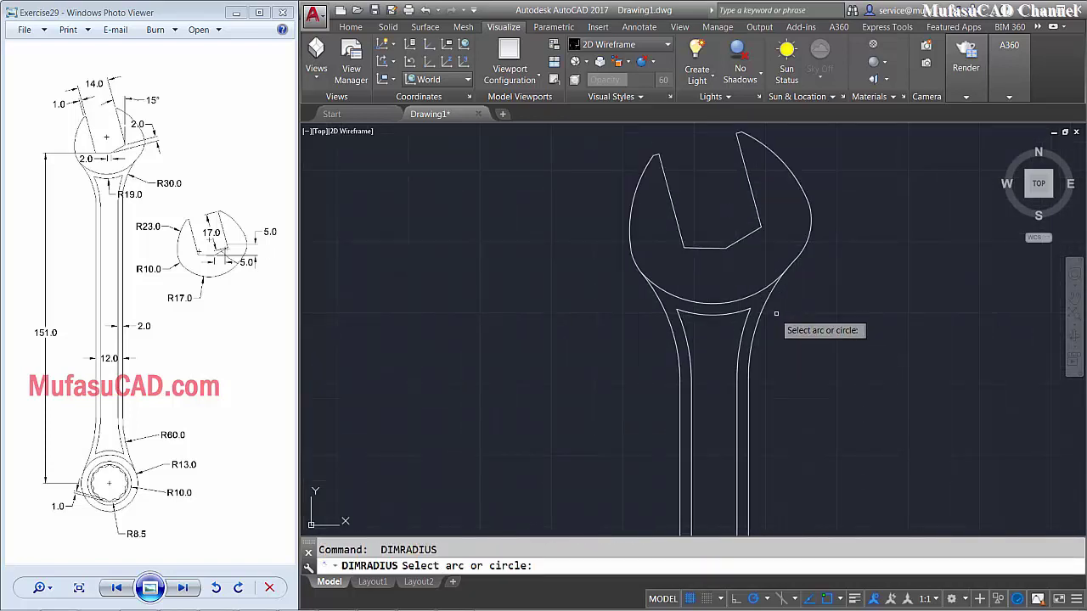
click(762, 311)
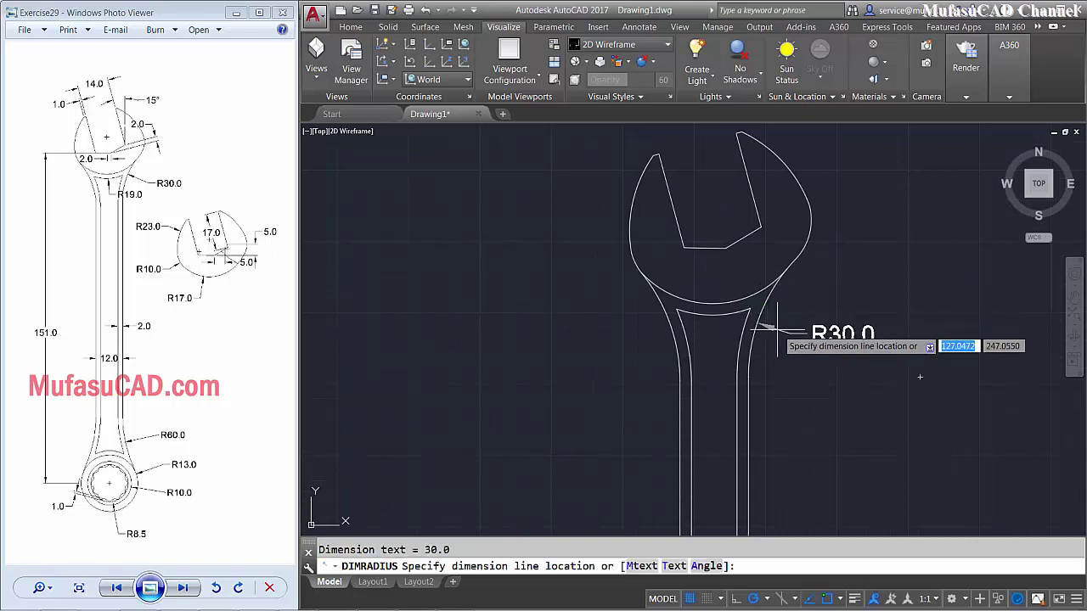
click(819, 339)
- Dimension the head arcs R10.0 and R23.0 and the neck arc R17.0
key(Return)
click(812, 229)
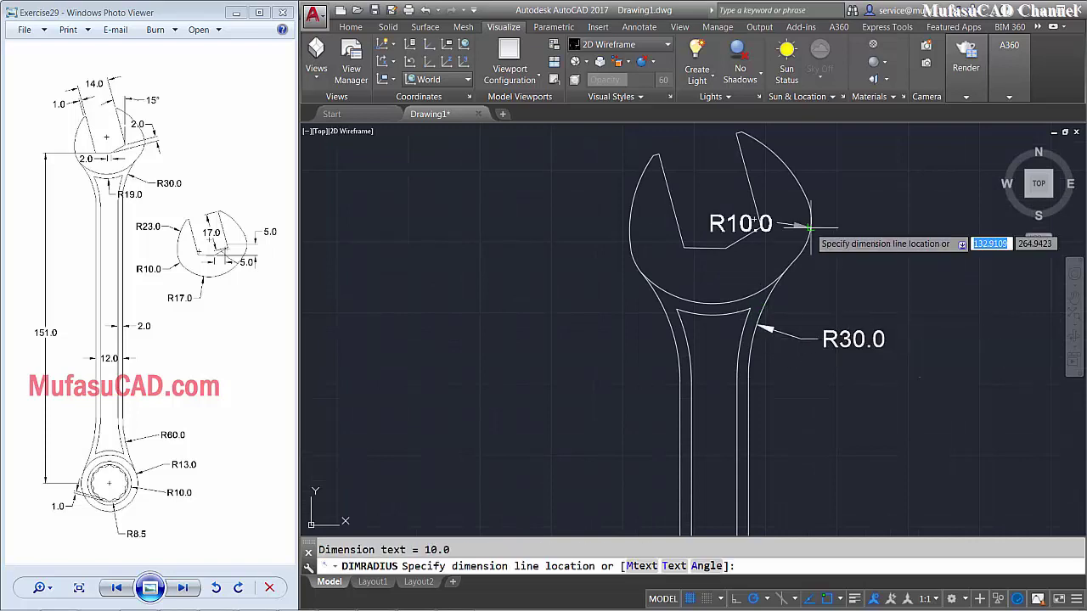
click(849, 226)
key(Return)
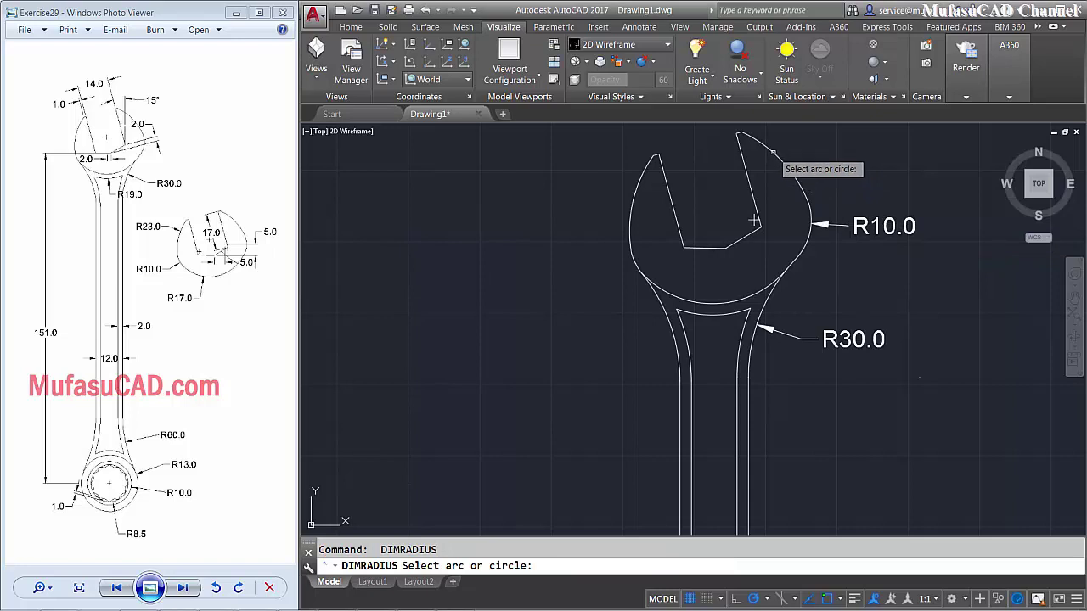
click(772, 152)
click(819, 132)
key(Return)
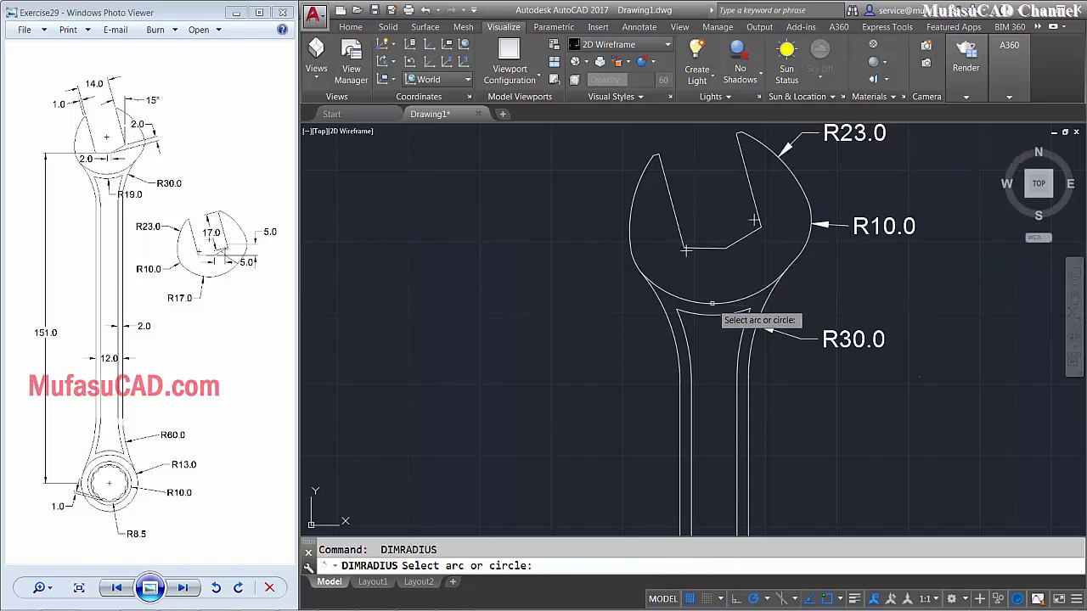
click(711, 303)
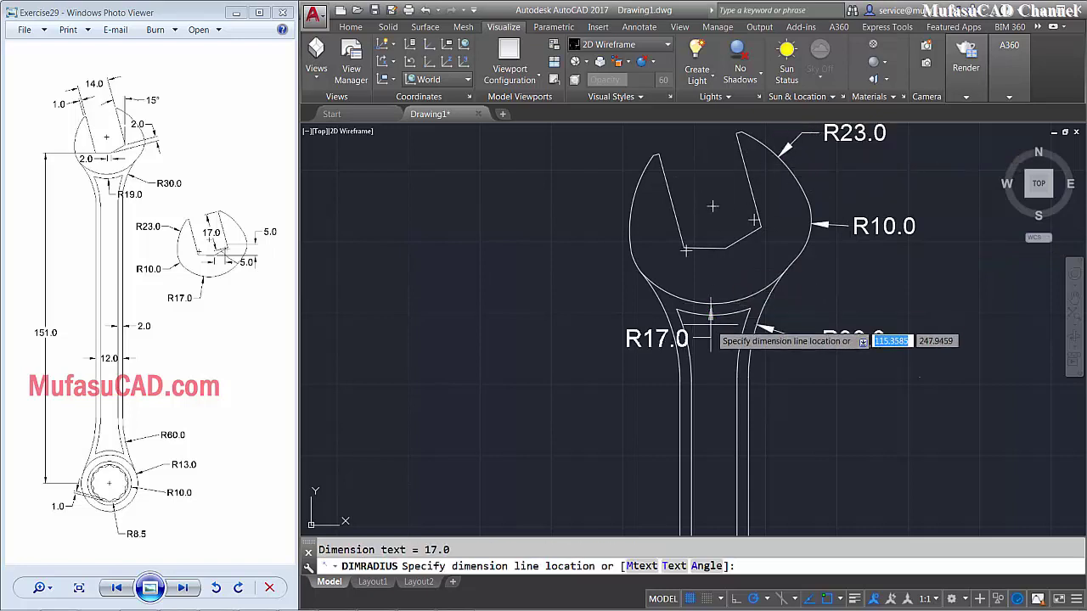
click(638, 366)
scroll(778, 392, down, 5)
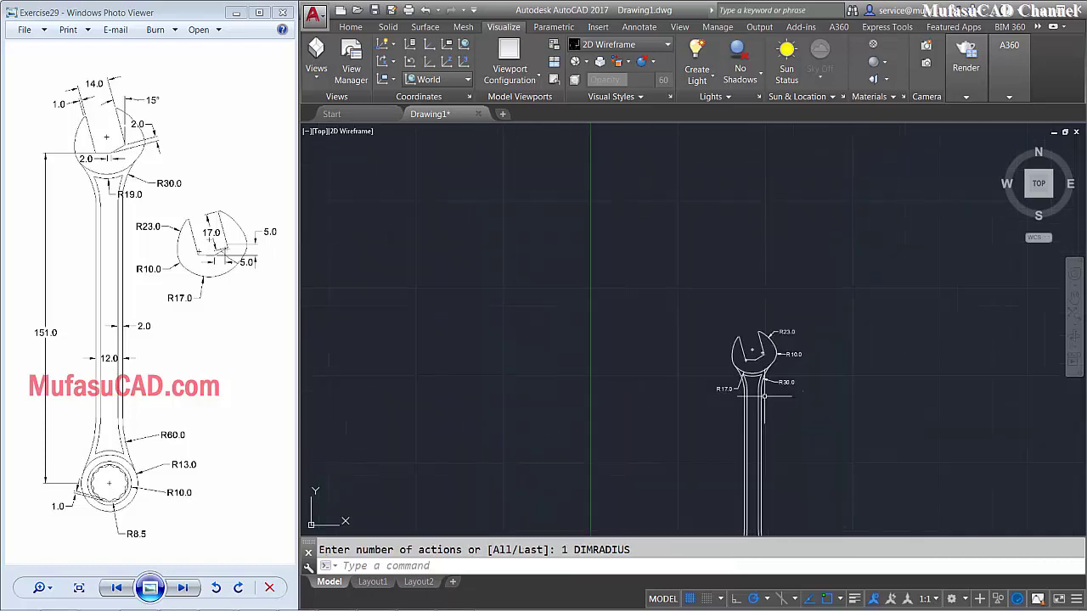
- Place the 151.0 vertical dimension from ring centre to head centre, left of the handle
middle_drag(795, 344, 767, 378)
text(d)
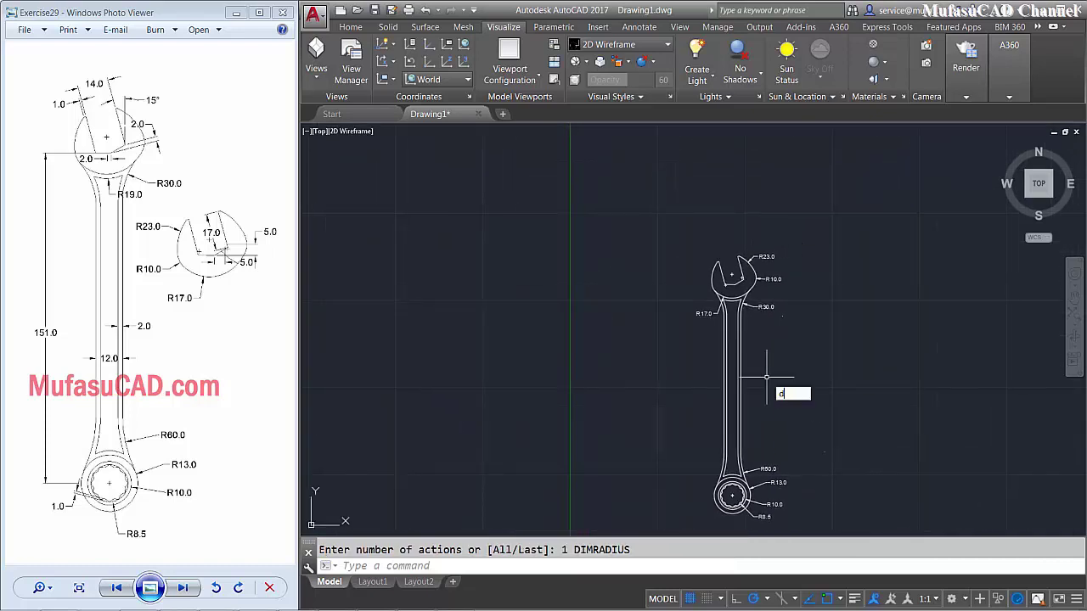
text(iml)
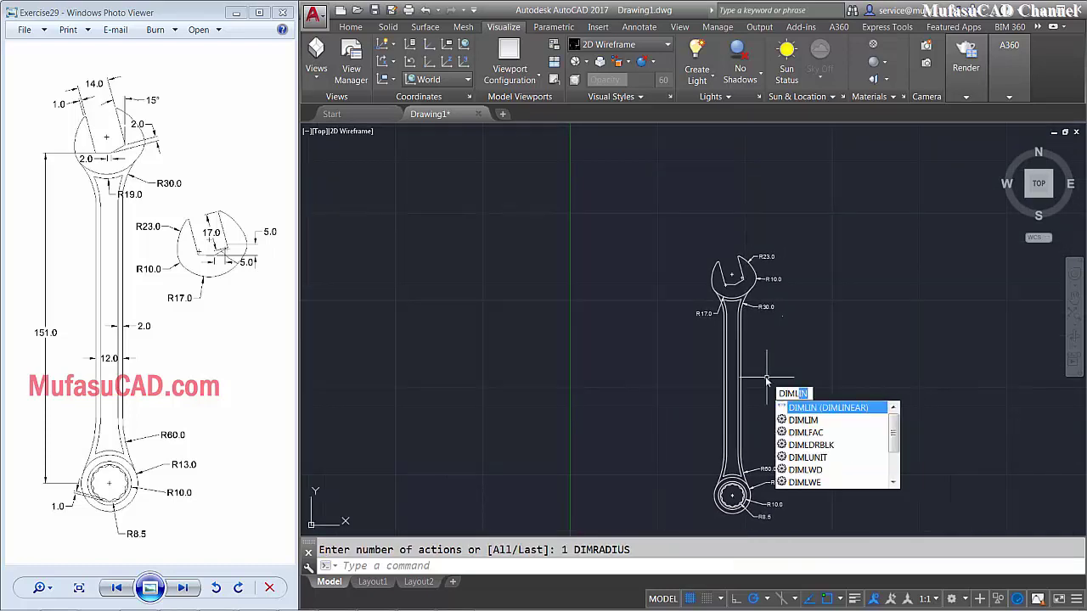
key(Return)
scroll(768, 475, up, 2)
scroll(770, 509, up, 3)
scroll(770, 522, up, 2)
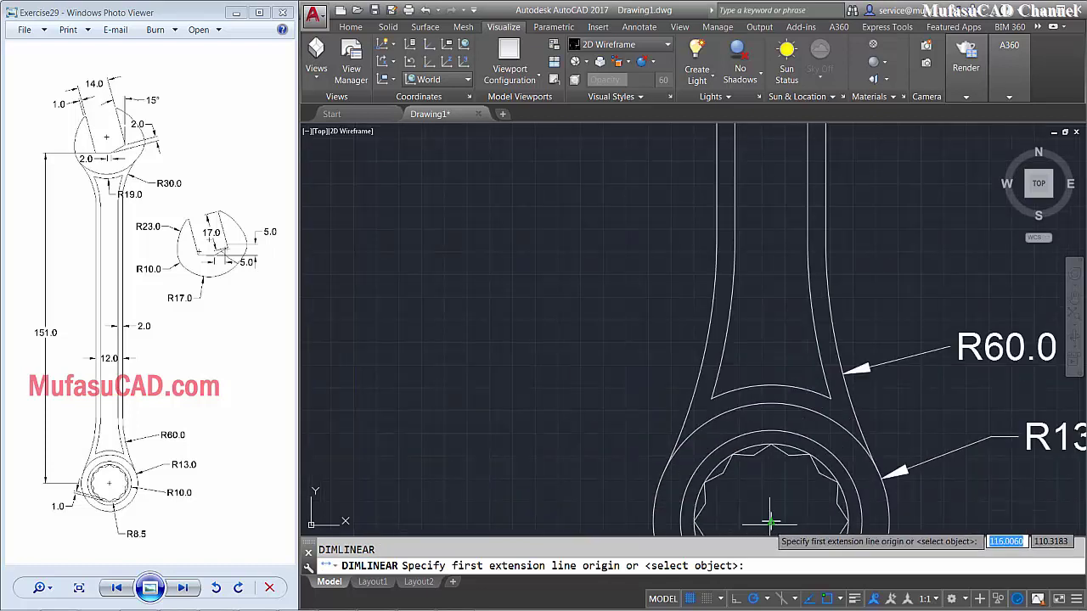
click(770, 523)
scroll(770, 518, down, 3)
scroll(853, 435, down, 2)
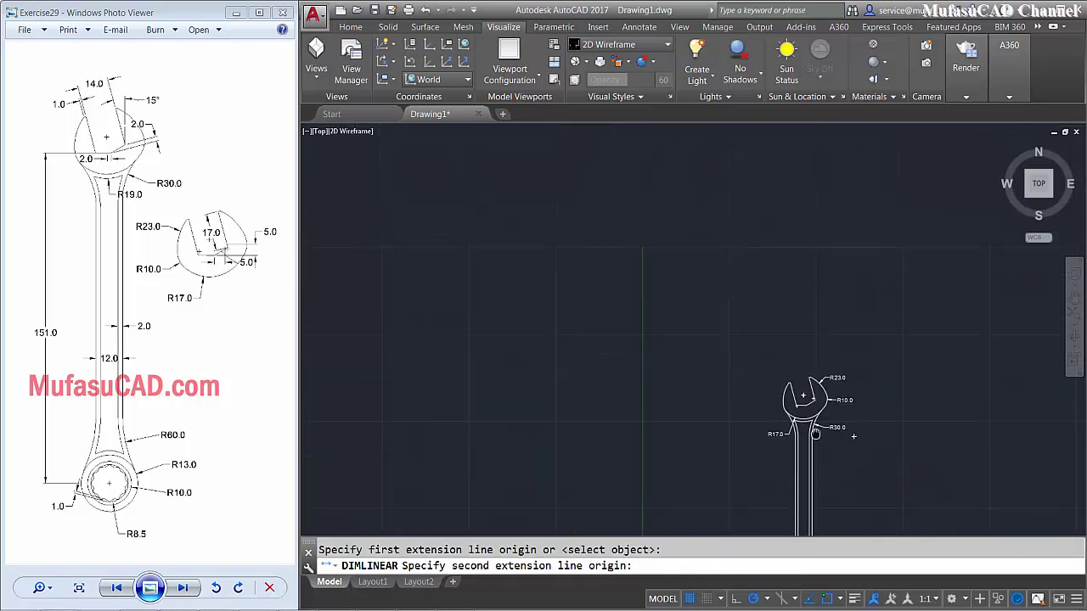
scroll(853, 435, up, 4)
click(838, 461)
scroll(838, 461, down, 4)
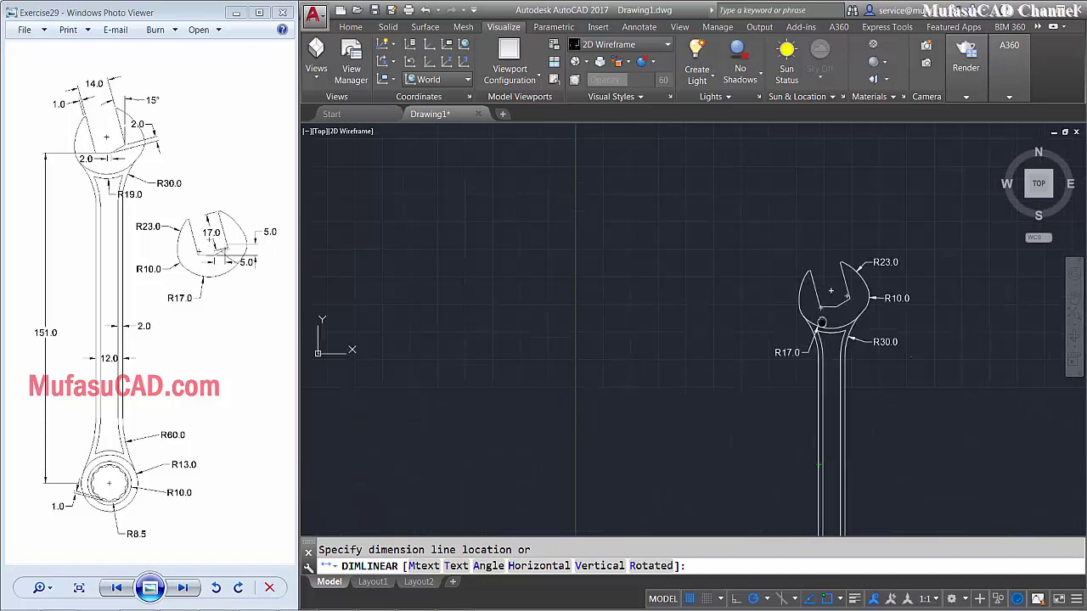
click(790, 421)
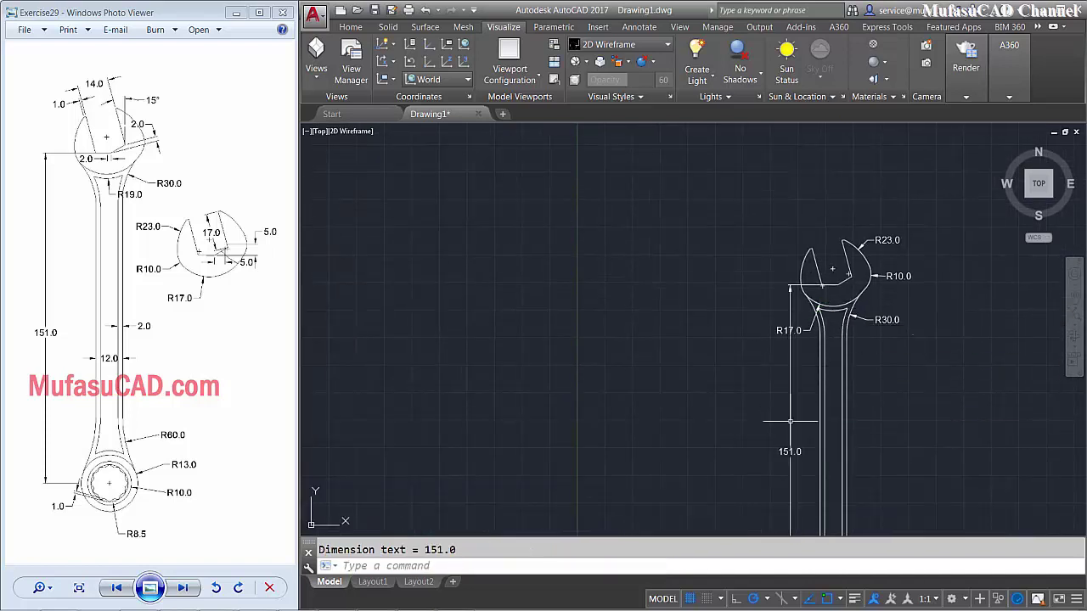
- Undo and redo the 151.0 dimension, pan toward the head and enter DIMR
key(ctrl+z)
key(ctrl+y)
middle_drag(857, 396, 819, 370)
text(D)
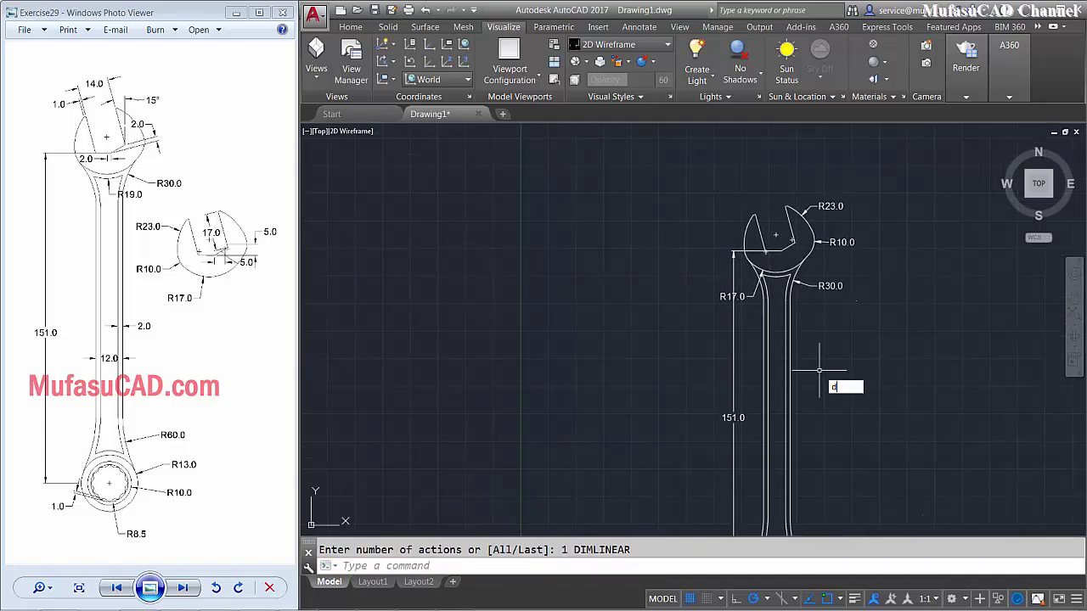
text(IMR)
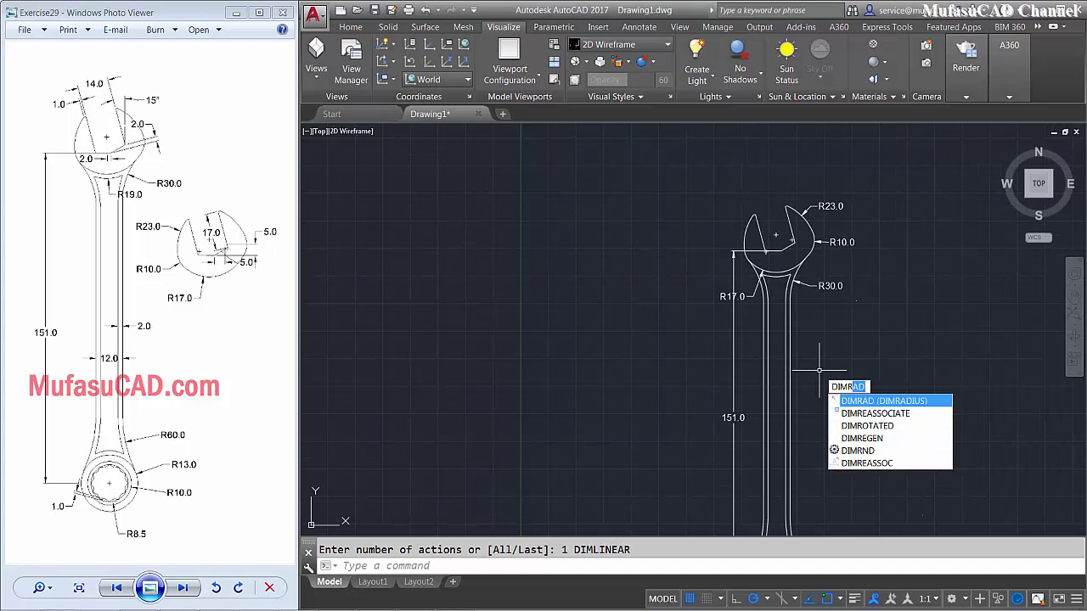
- Add a rotated 1.0 dimension across the jaw tip, placed above it
click(862, 425)
scroll(749, 209, up, 5)
scroll(749, 209, up, 4)
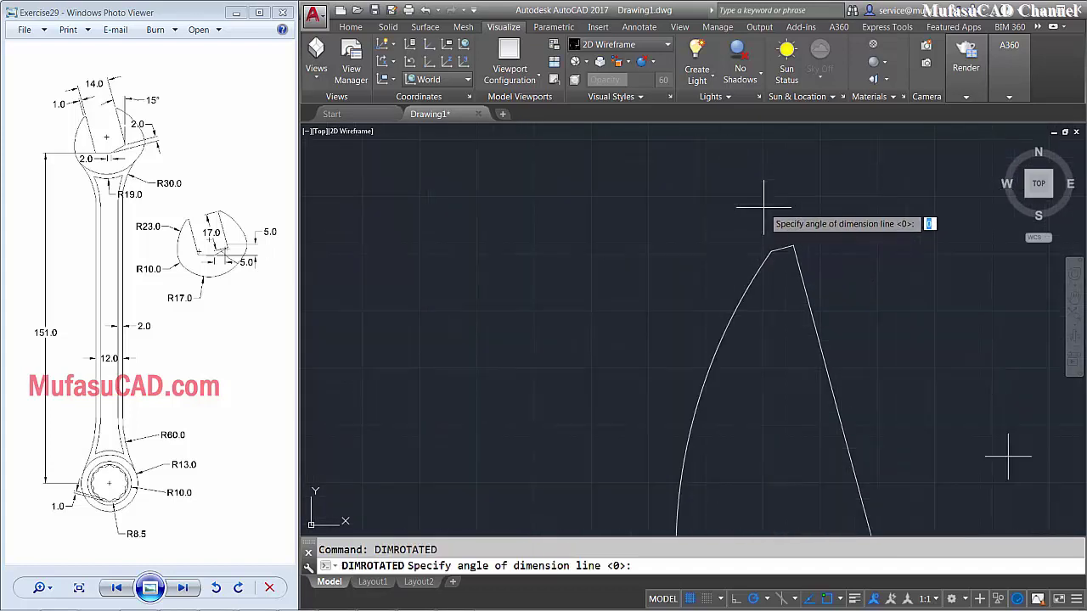
click(792, 248)
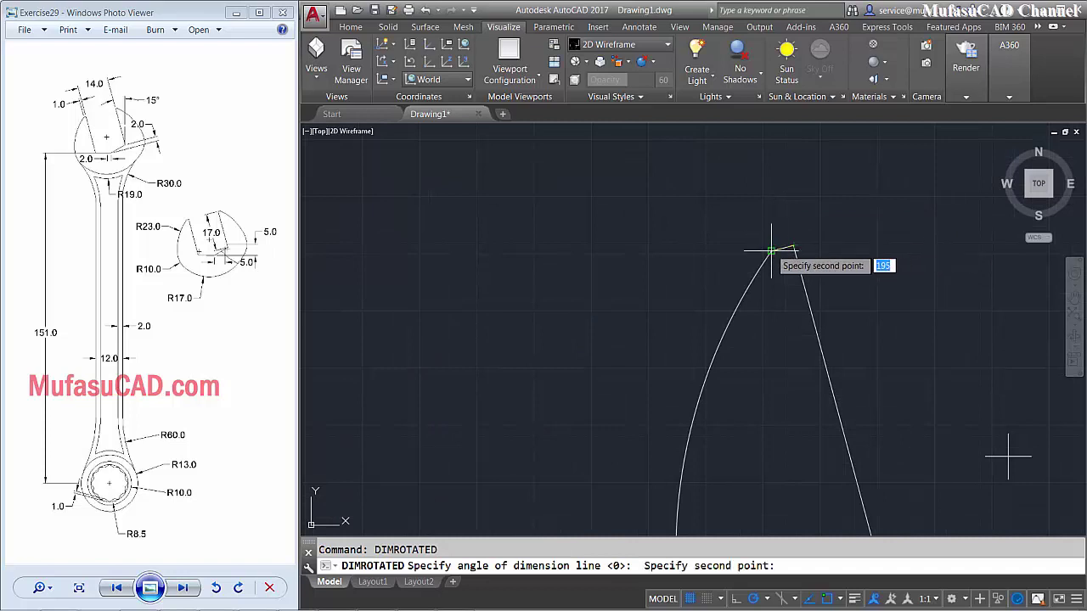
click(769, 253)
click(792, 247)
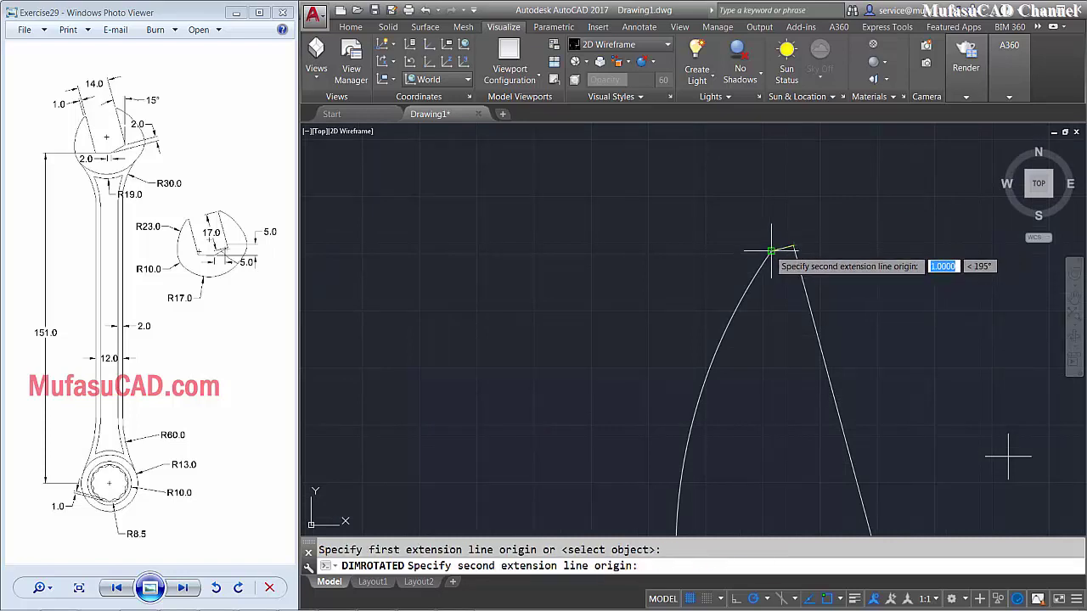
click(768, 251)
click(1009, 457)
scroll(929, 461, down, 2)
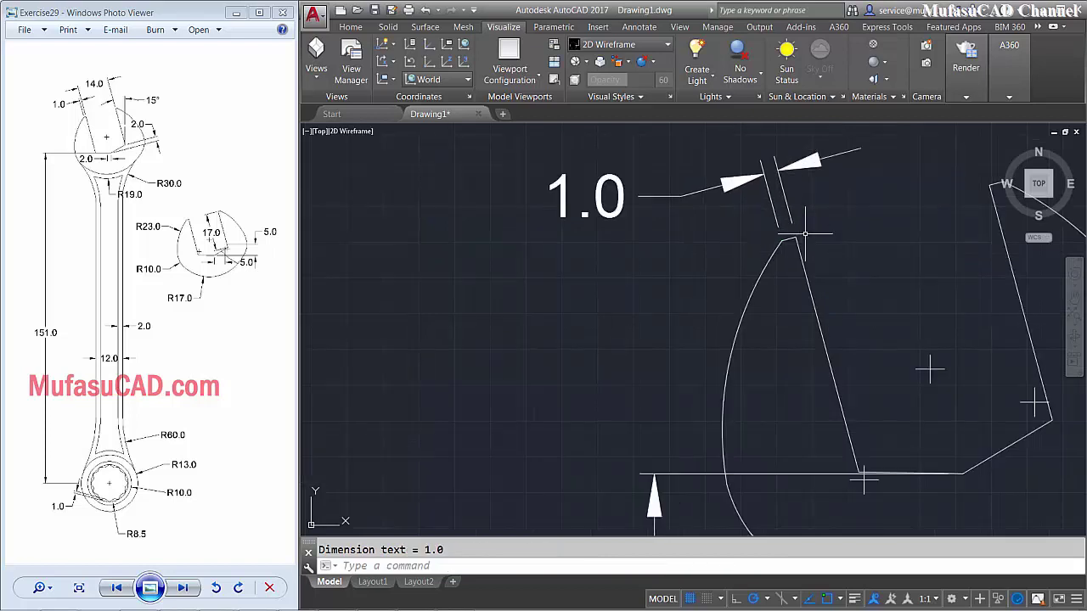
scroll(752, 368, down, 1)
- Add a rotated 17.0 dimension along the inner jaw edge, placed beside it
key(Return)
click(873, 422)
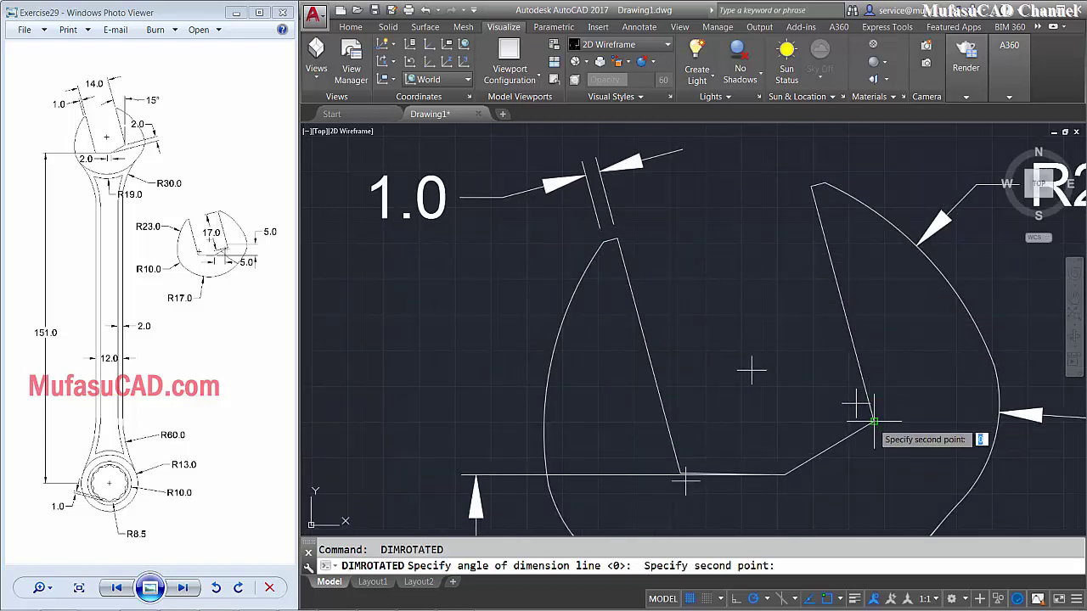
click(811, 185)
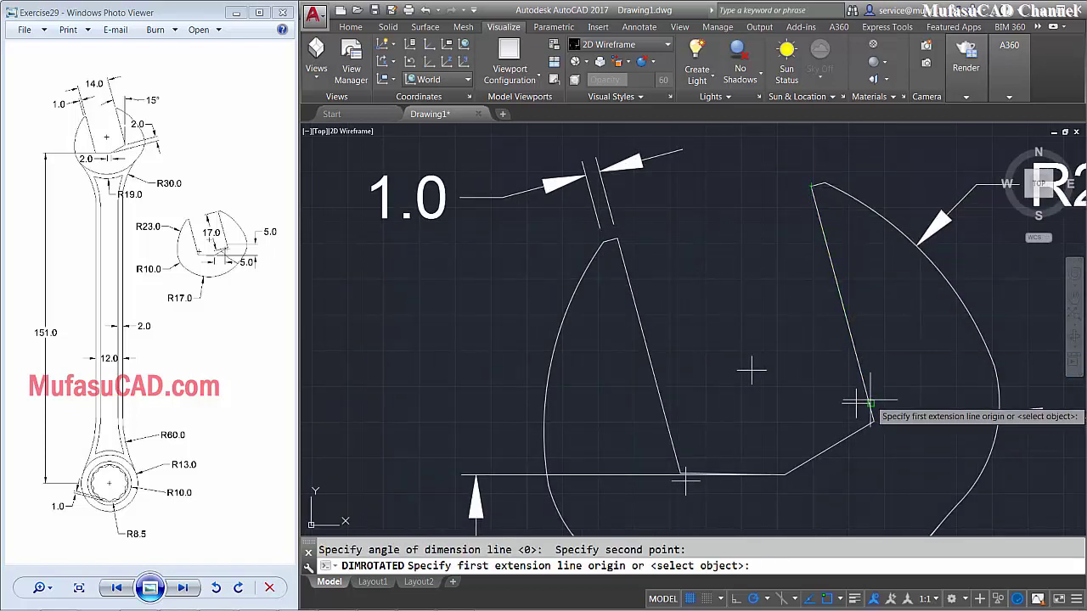
click(873, 422)
click(811, 185)
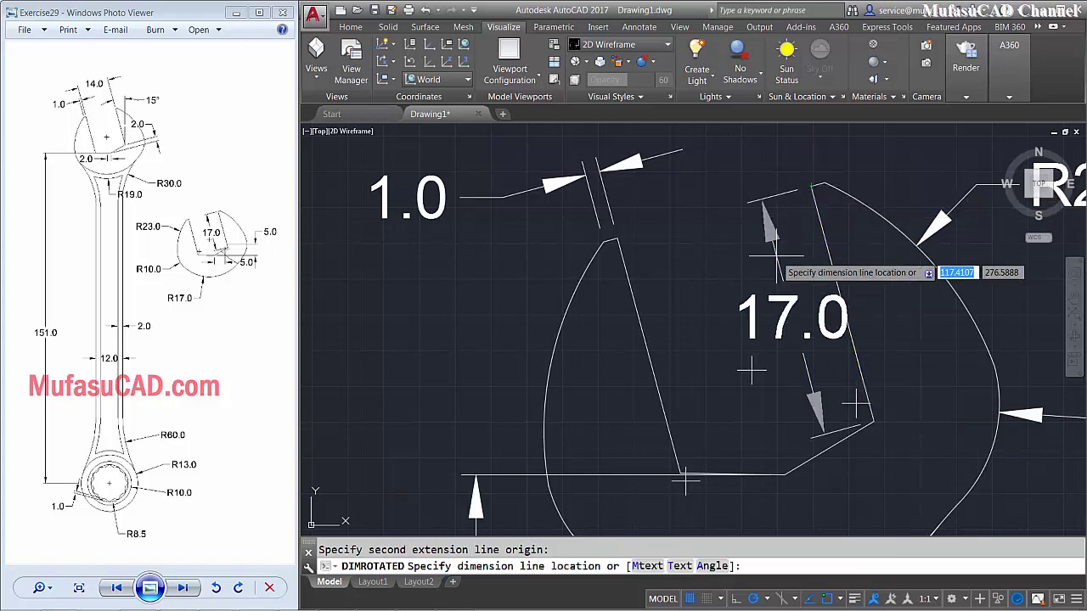
click(751, 368)
scroll(797, 402, down, 3)
middle_drag(796, 402, 778, 294)
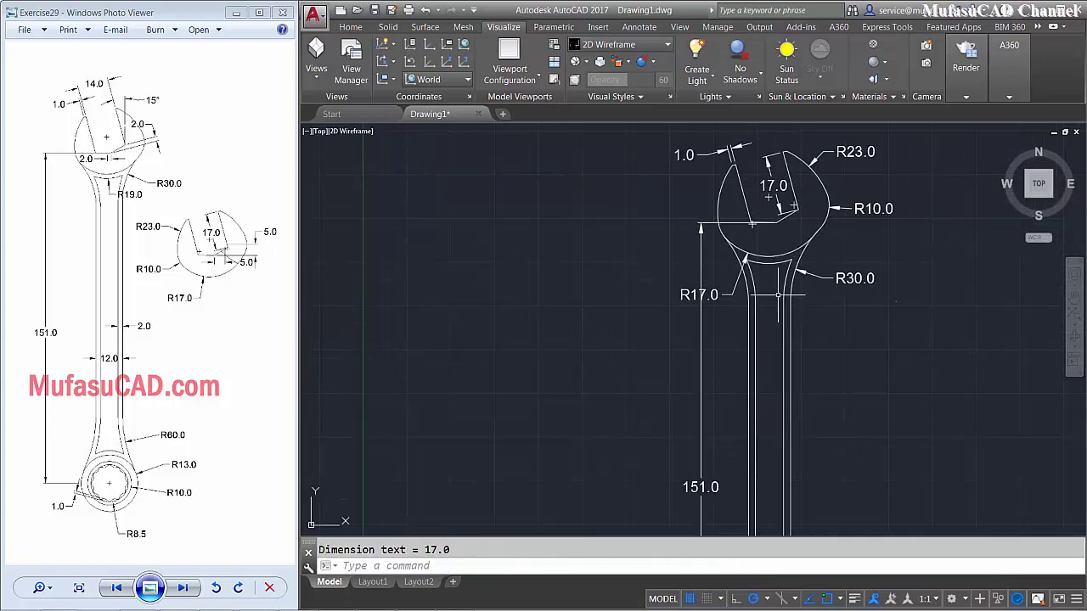
- Dimension the 12.0 handle width with a linear dimension
text(Dimli)
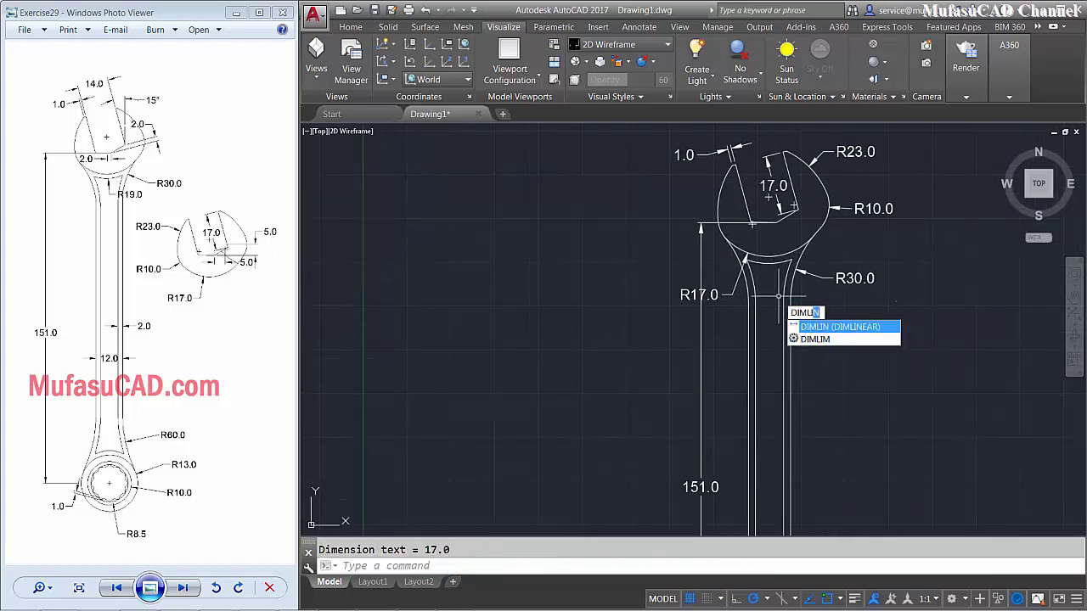
key(Return)
scroll(780, 450, up, 2)
click(735, 431)
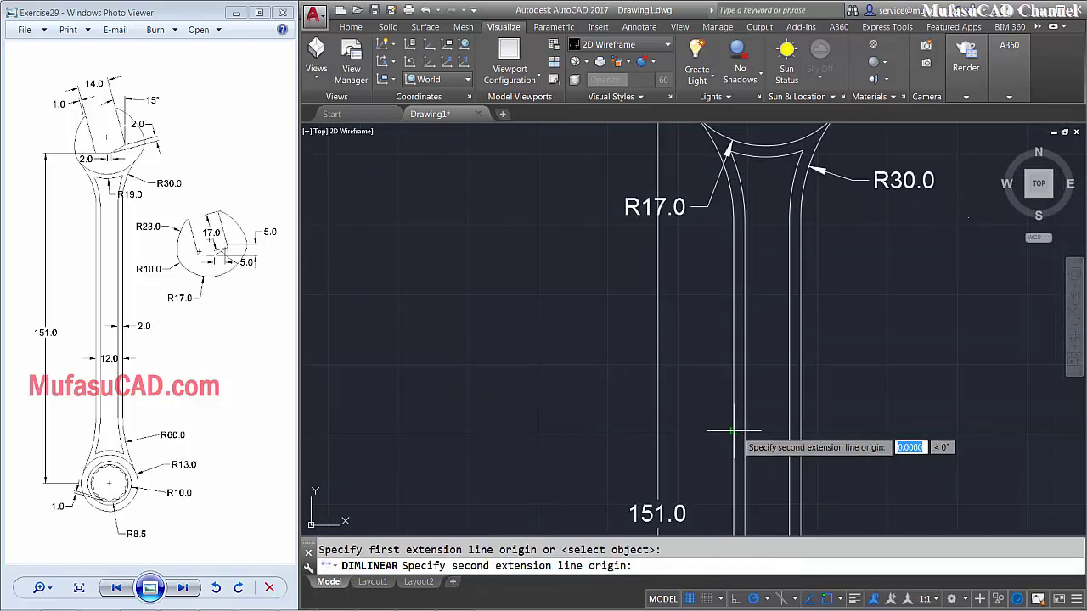
click(790, 431)
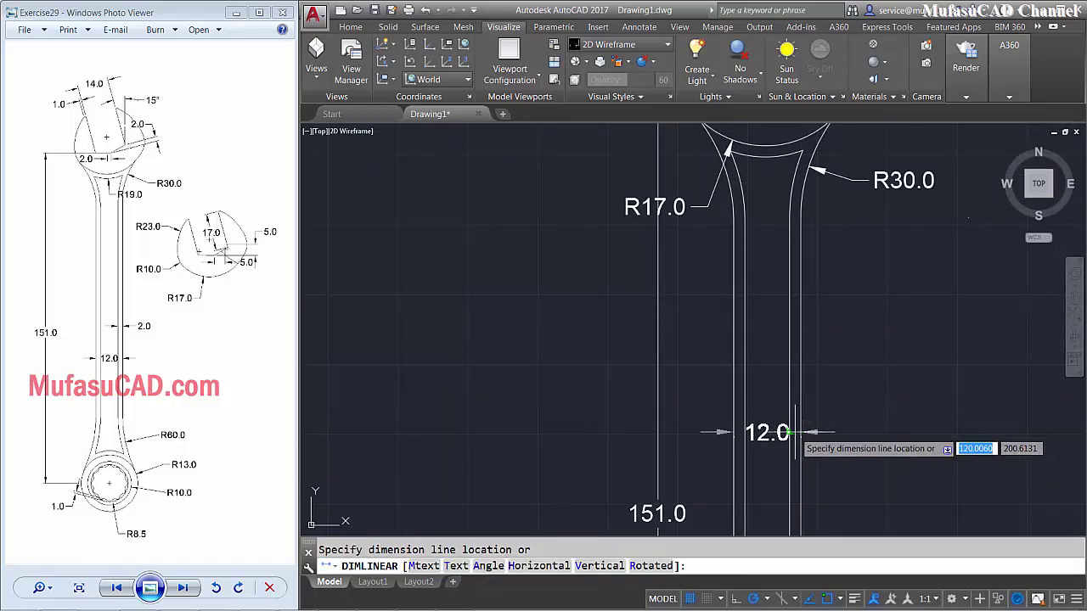
click(790, 433)
- Add a linear 2.0 wall-thickness dimension to the right of the handle
key(Return)
click(800, 431)
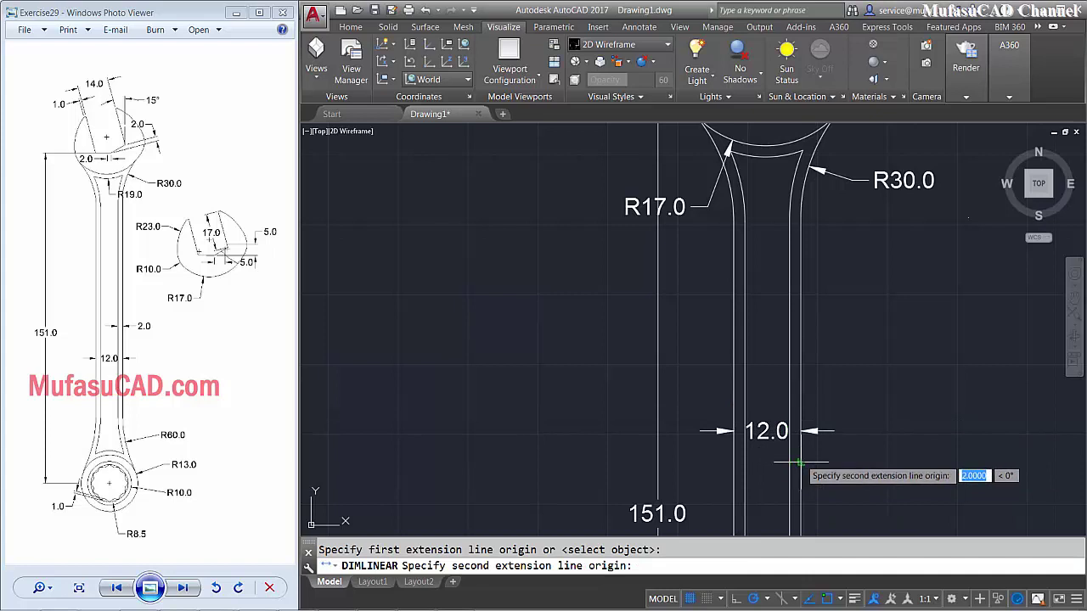
click(799, 463)
click(849, 461)
scroll(855, 348, down, 3)
scroll(855, 348, down, 1)
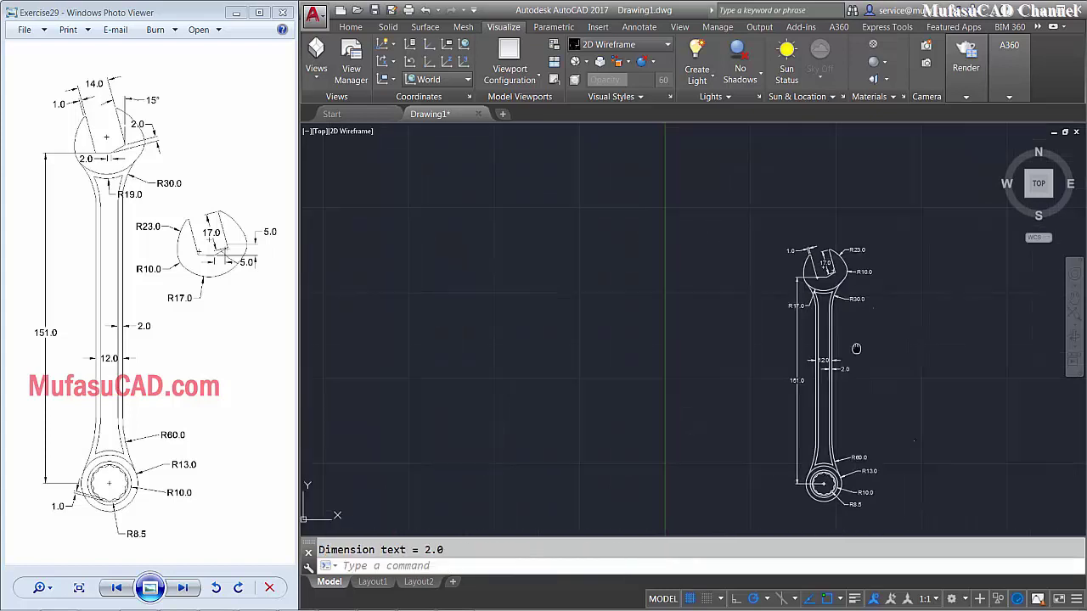
middle_drag(855, 348, 752, 315)
scroll(757, 315, up, 1)
scroll(753, 315, down, 1)
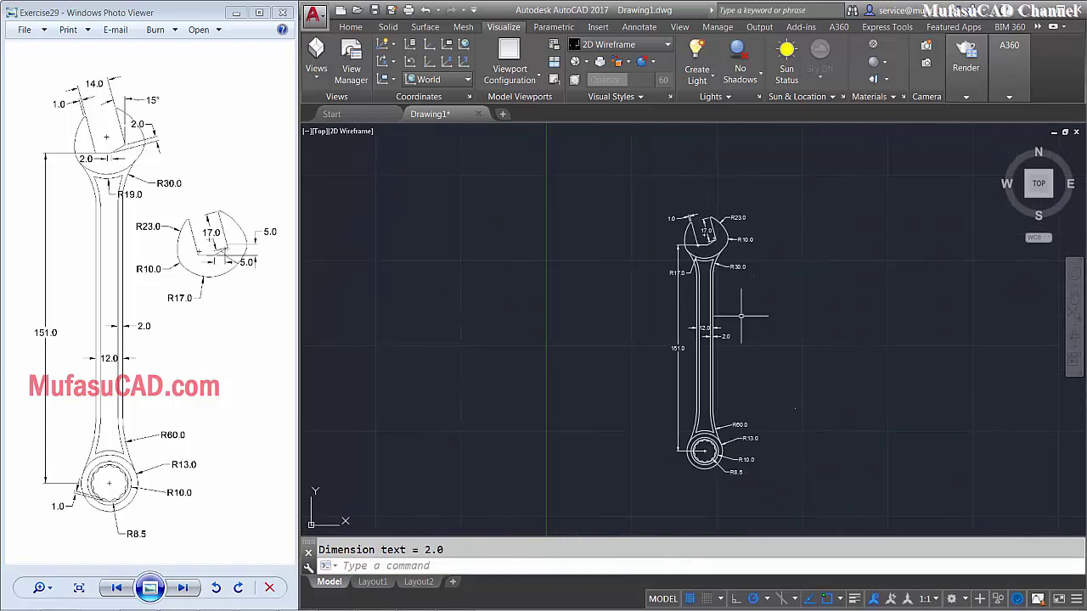